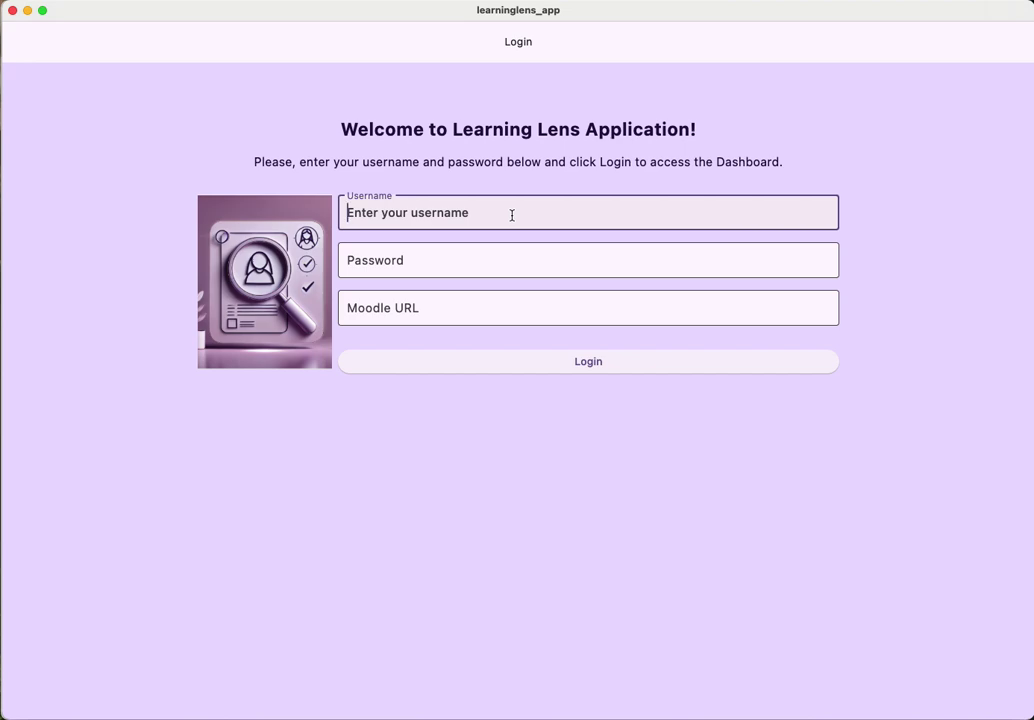
{"action": "type", "text": "g"}
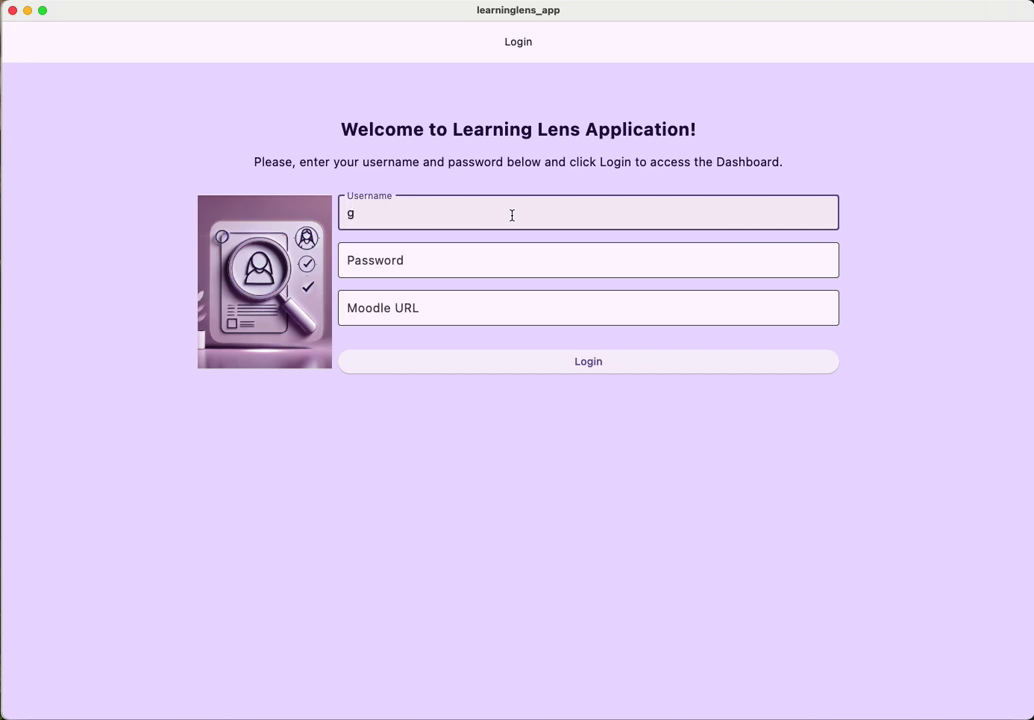
{"action": "type", "text": "enericteacher"}
{"action": "key", "text": "Tab"}
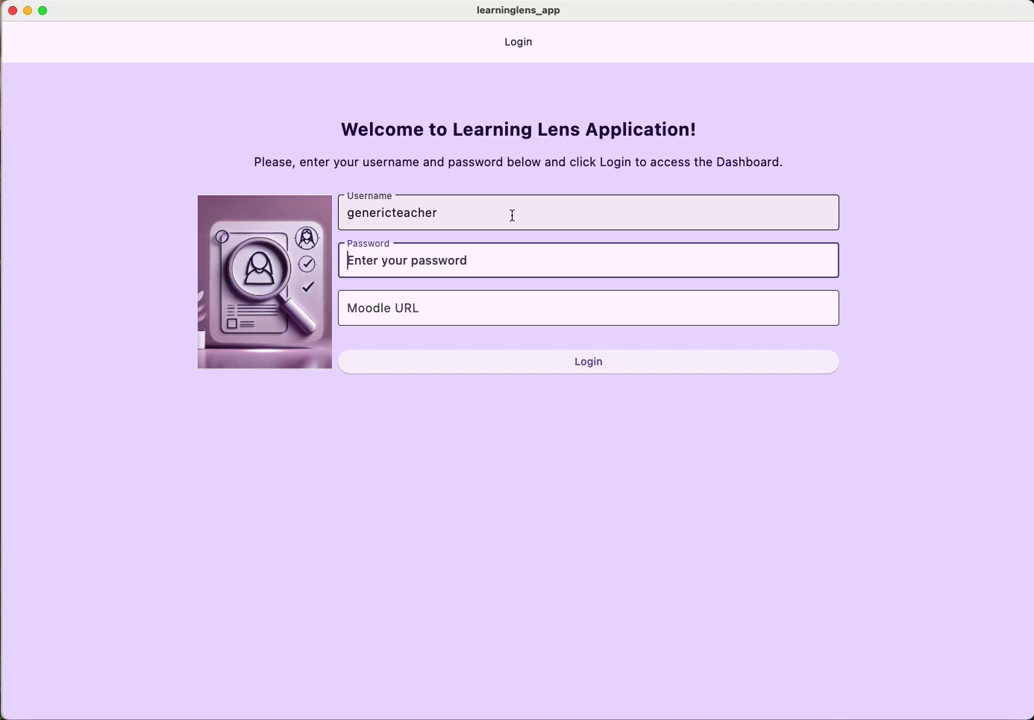
{"action": "type", "text": "••"}
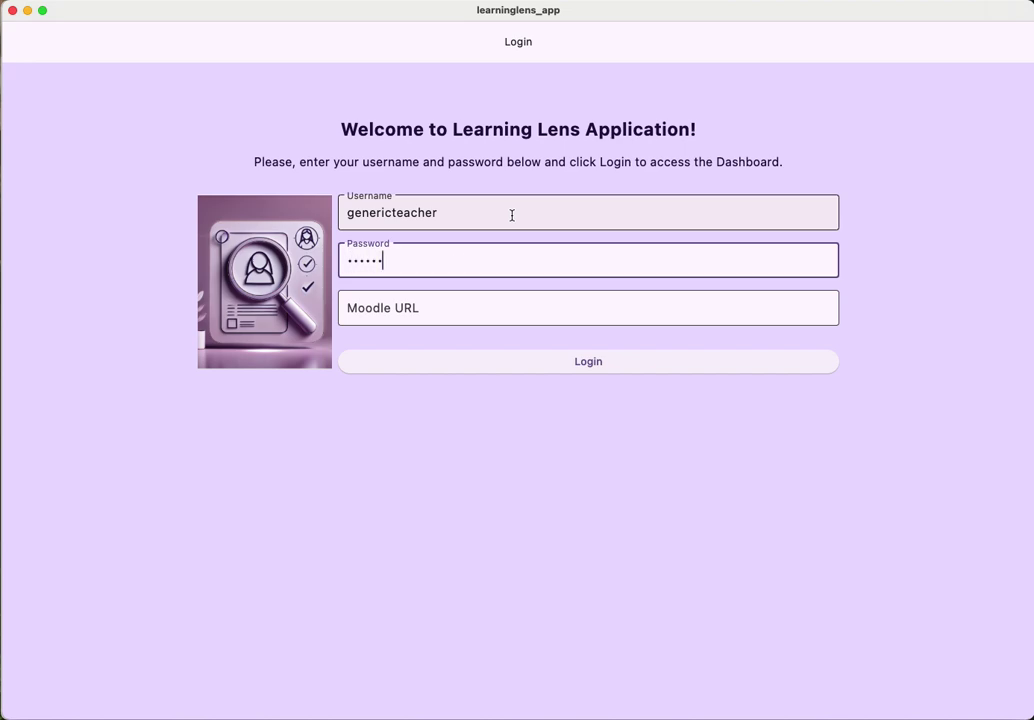
{"action": "key", "text": "Tab"}
{"action": "type", "text": "http"}
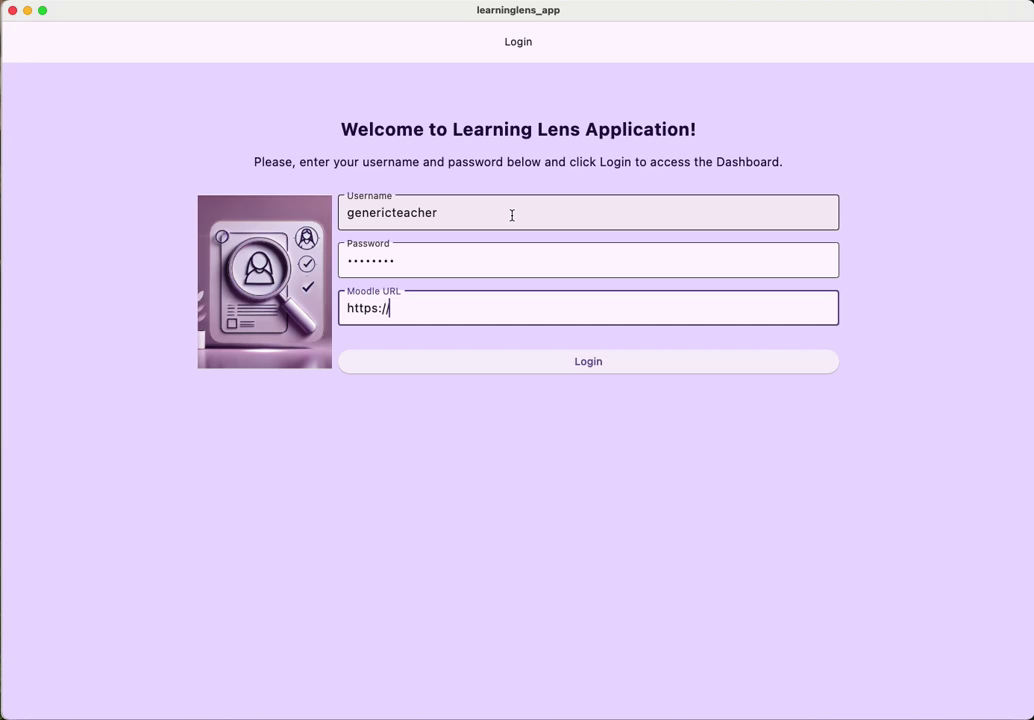
{"action": "type", "text": "s://www.swen670moodle"}
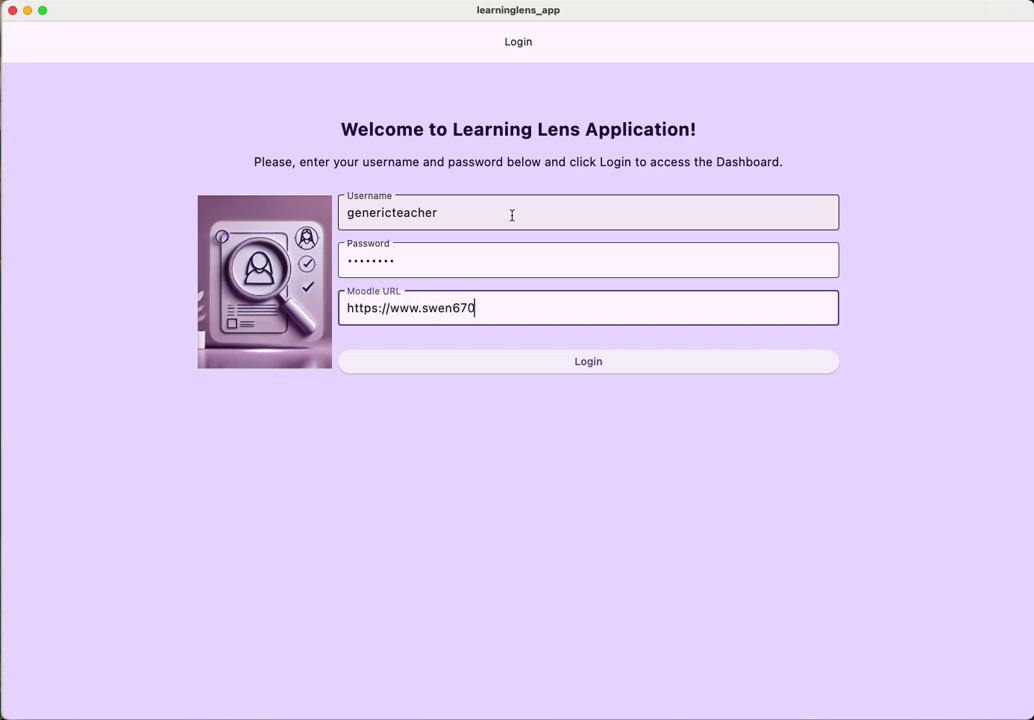
{"action": "type", "text": ".site"}
{"action": "left_click", "coordinate": [602, 362]}
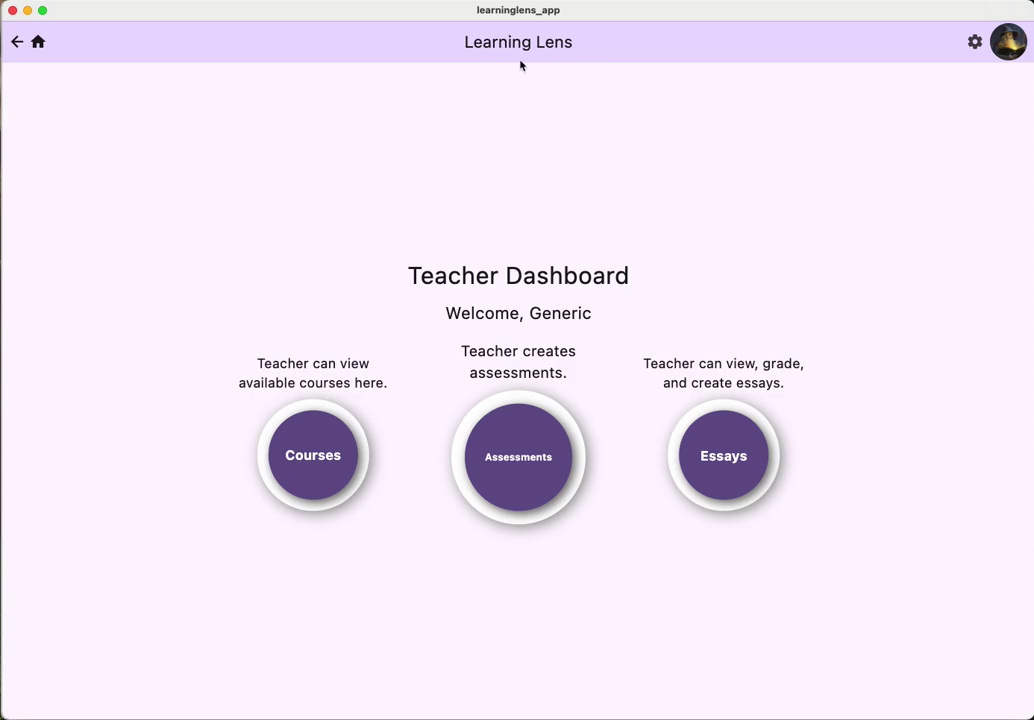
Step: Change the theme color to blue in the user settings
{"action": "left_click", "coordinate": [975, 44]}
{"action": "left_click", "coordinate": [503, 390]}
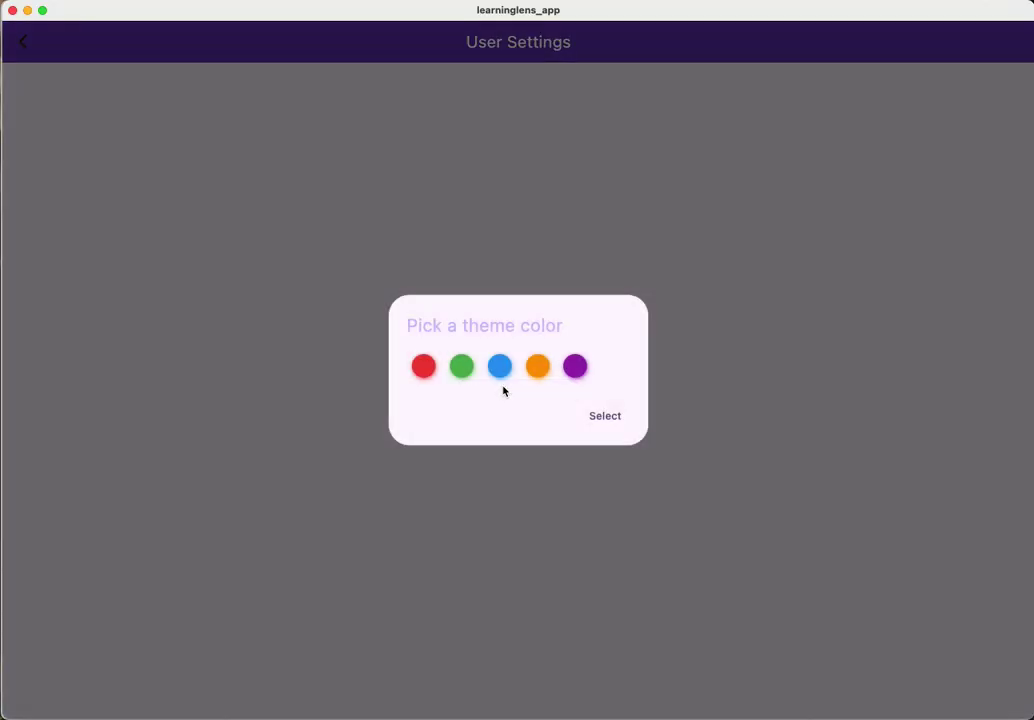
{"action": "left_click", "coordinate": [499, 366]}
{"action": "left_click", "coordinate": [605, 416]}
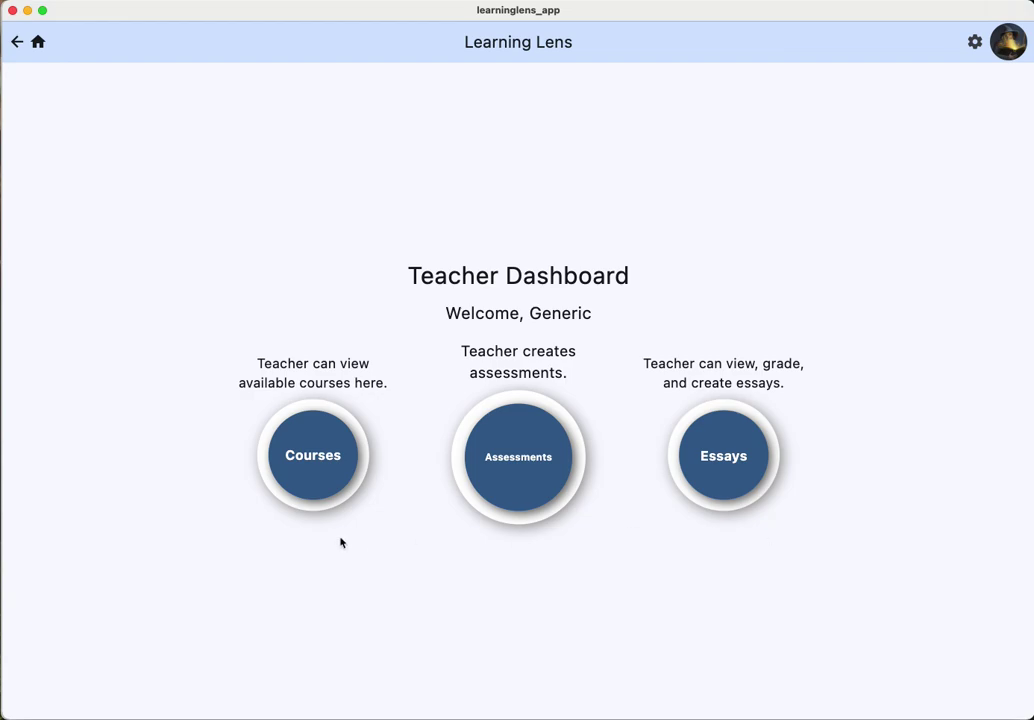
Step: Look through the quizzes and essays of the Wizardry 101 course, and return to the teacher dashboard
{"action": "left_click", "coordinate": [311, 459]}
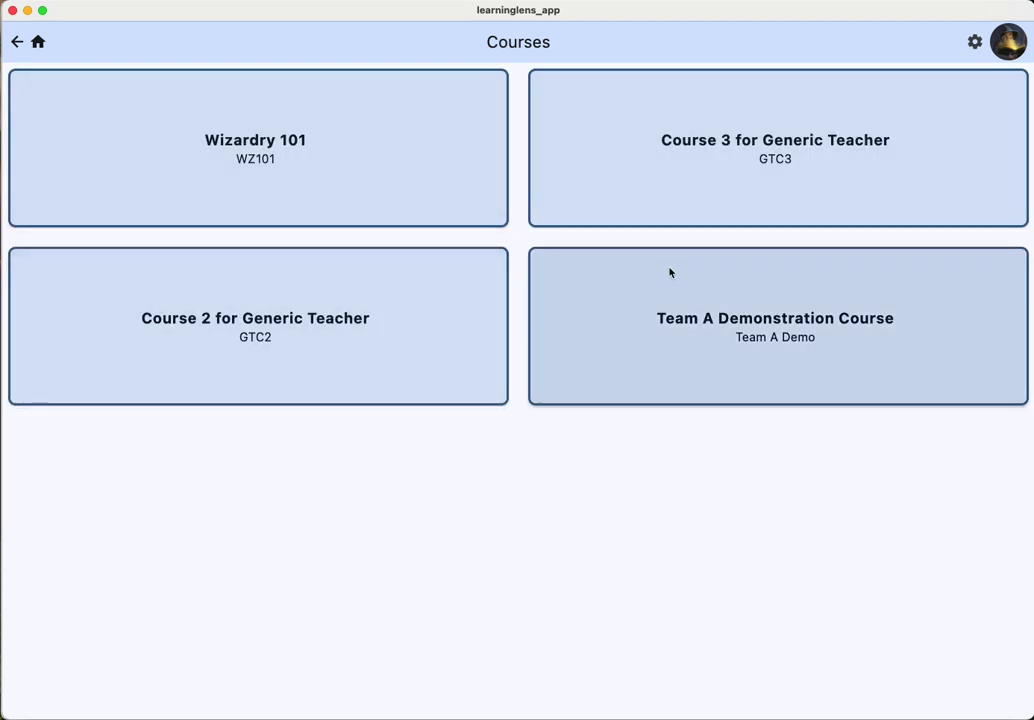
{"action": "left_click", "coordinate": [242, 138]}
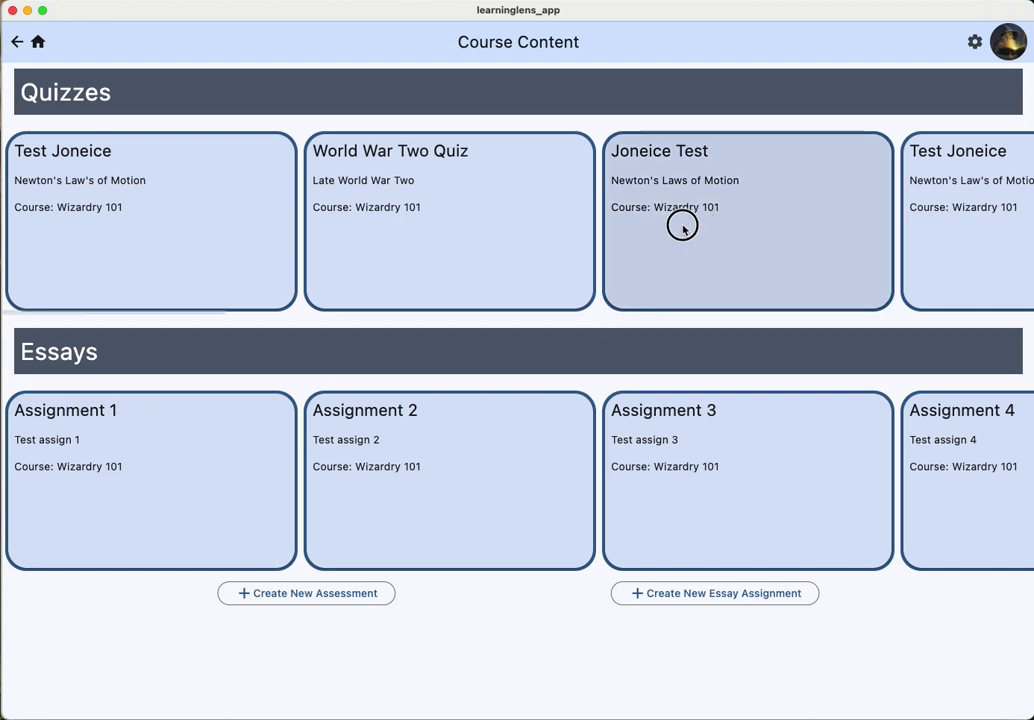
{"action": "left_click_drag", "start_coordinate": [681, 224], "coordinate": [422, 287]}
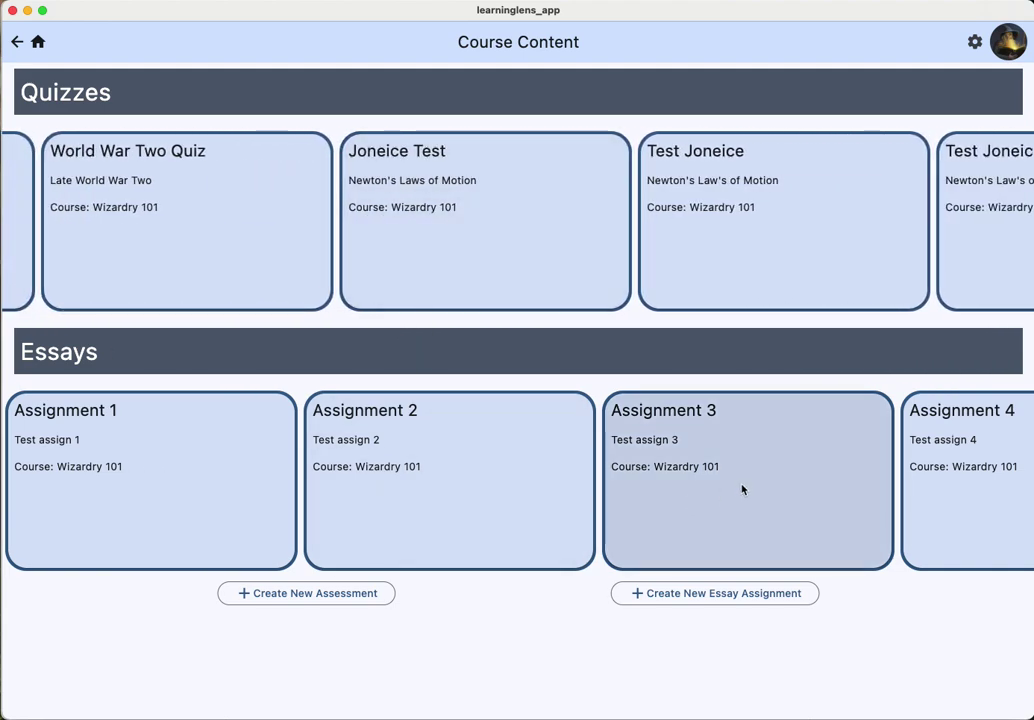
{"action": "left_click_drag", "start_coordinate": [743, 489], "coordinate": [796, 496]}
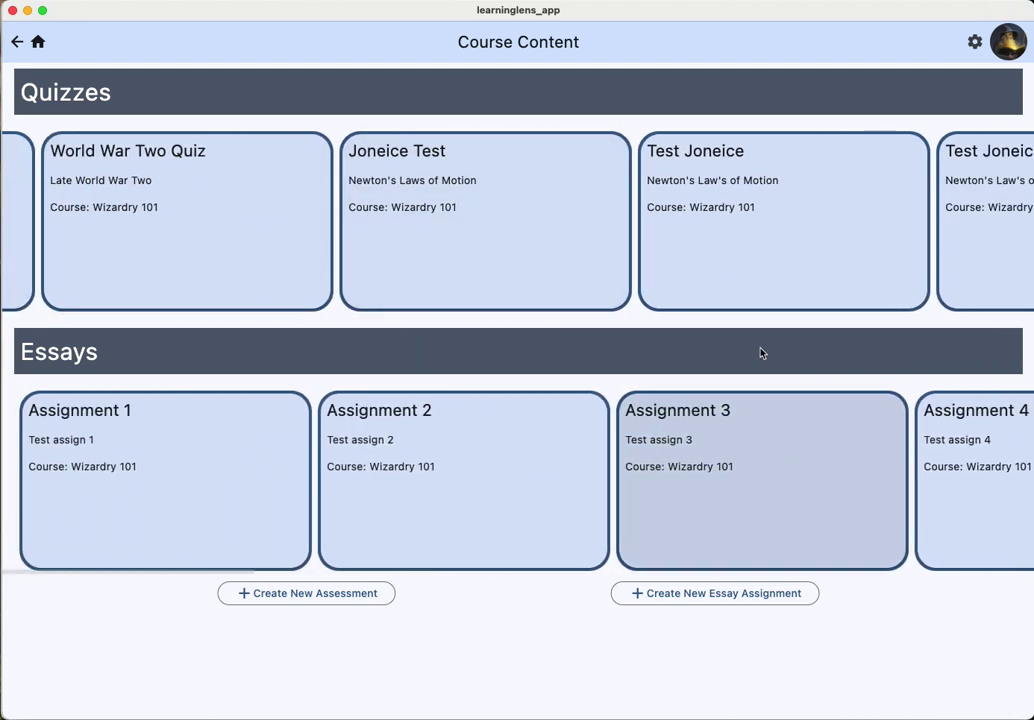
{"action": "mouse_move", "coordinate": [717, 231]}
{"action": "left_mouse_down"}
{"action": "mouse_move", "coordinate": [438, 231]}
{"action": "mouse_move", "coordinate": [711, 240]}
{"action": "left_mouse_up"}
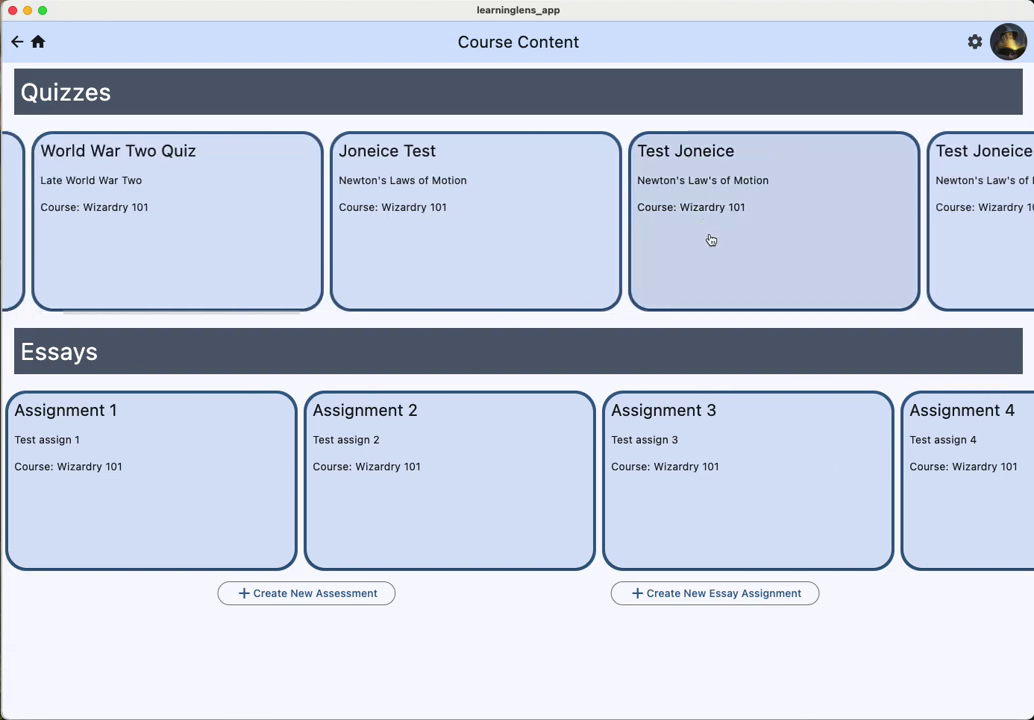
{"action": "left_click_drag", "start_coordinate": [752, 489], "coordinate": [676, 471]}
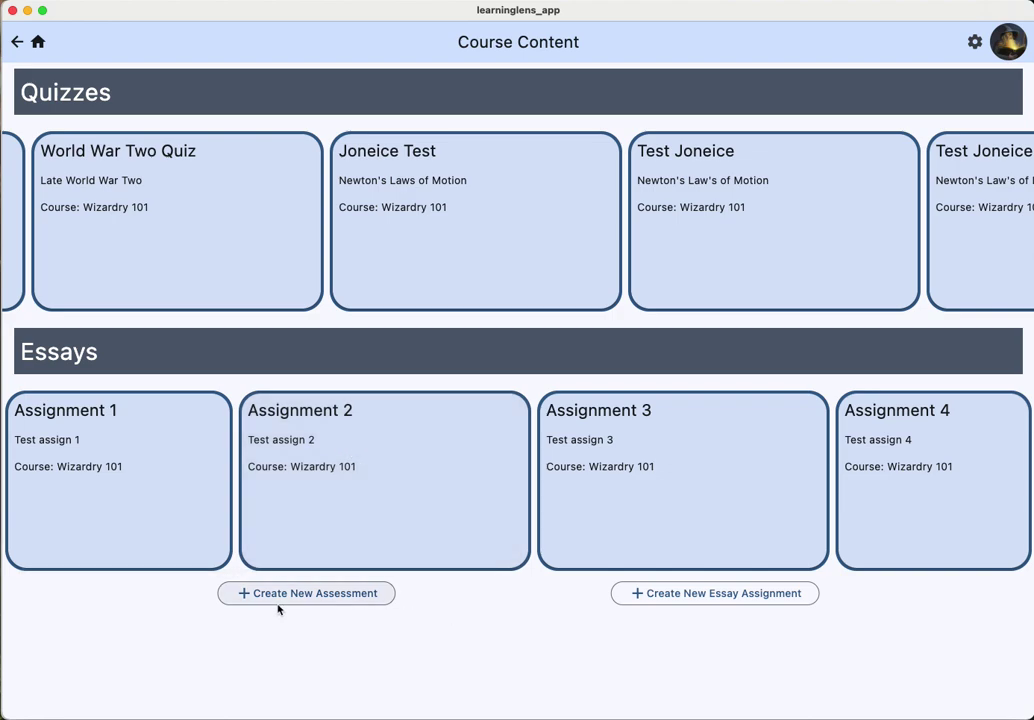
{"action": "left_click", "coordinate": [15, 41]}
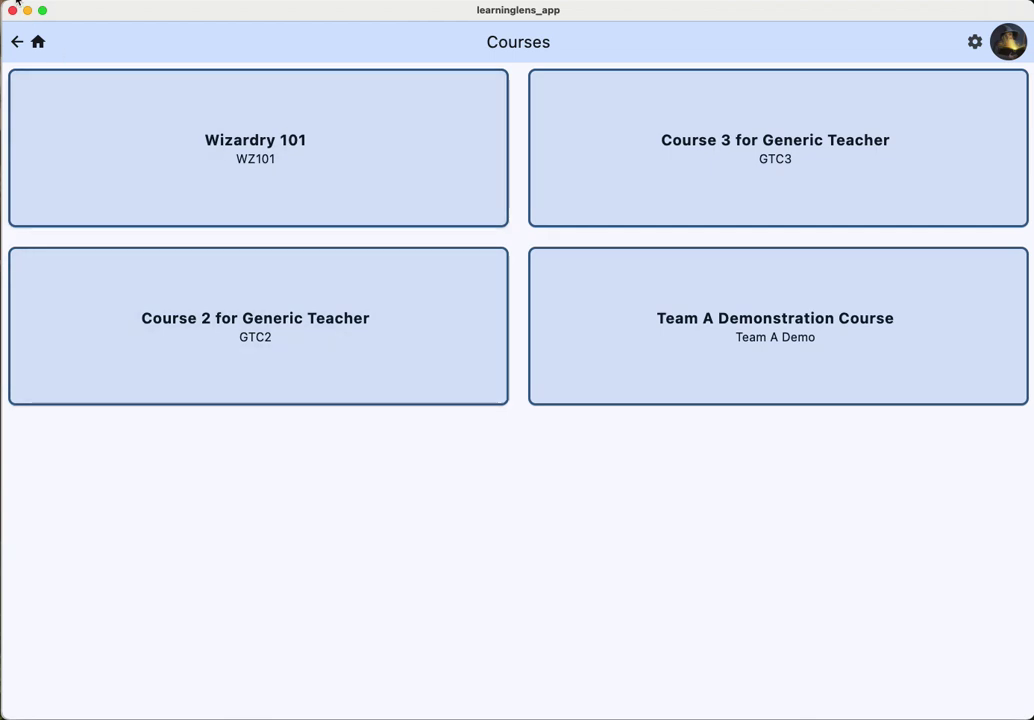
{"action": "left_click", "coordinate": [17, 41]}
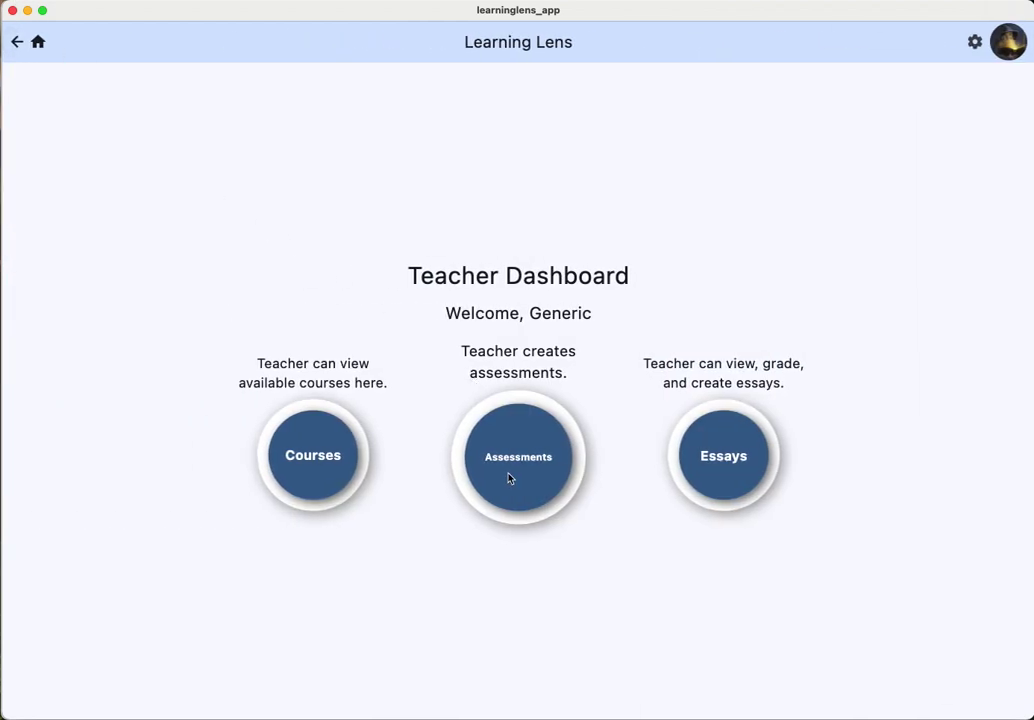
Step: Browse the list of all assessments and return to the teacher dashboard
{"action": "left_click", "coordinate": [527, 466]}
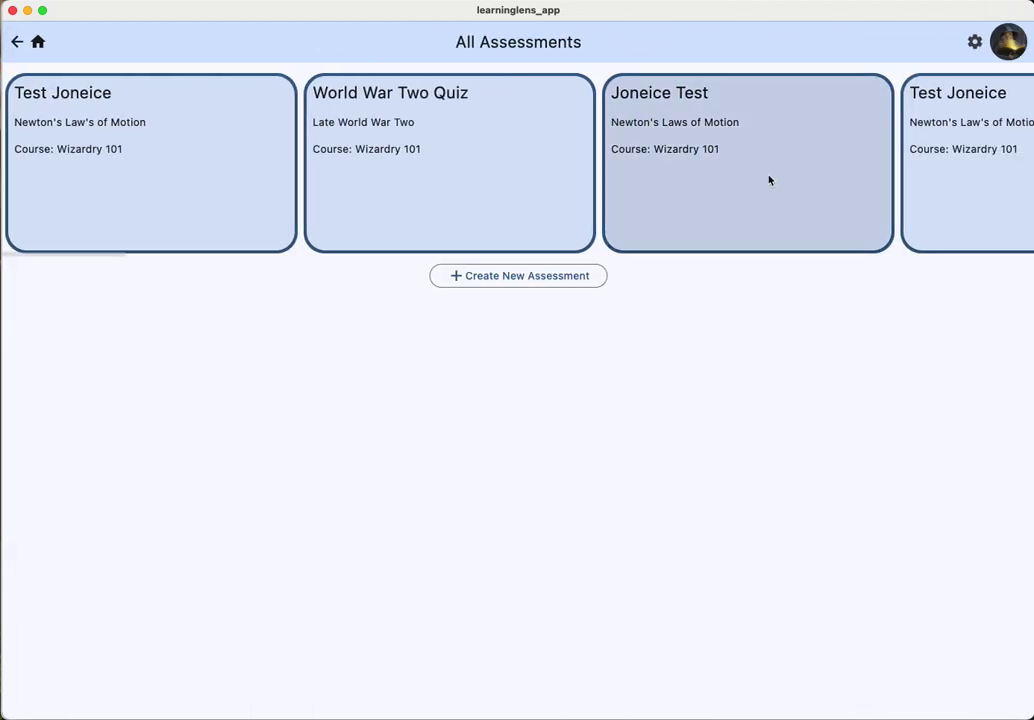
{"action": "left_click_drag", "start_coordinate": [769, 178], "coordinate": [274, 163]}
{"action": "left_click_drag", "start_coordinate": [785, 182], "coordinate": [182, 178]}
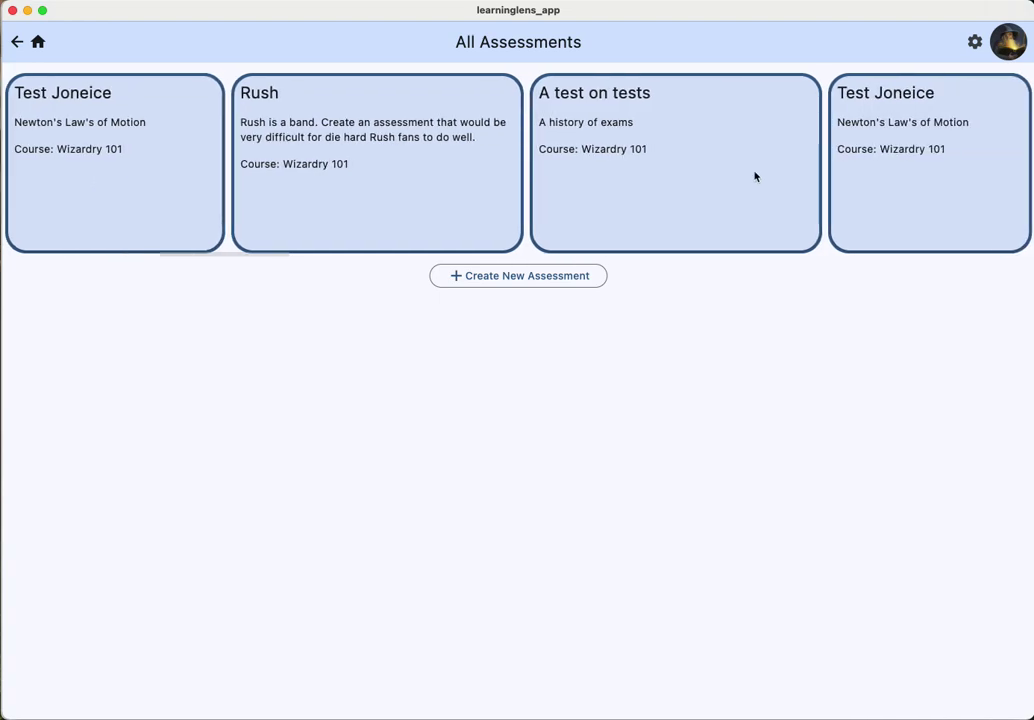
{"action": "left_click_drag", "start_coordinate": [755, 173], "coordinate": [182, 173]}
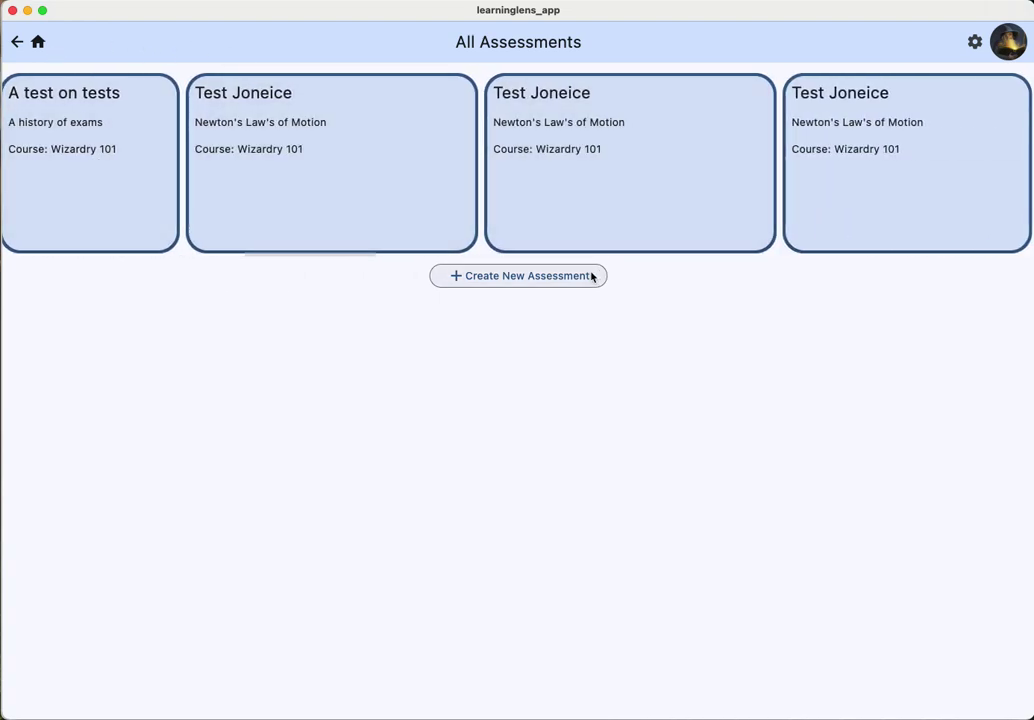
{"action": "left_click", "coordinate": [18, 41]}
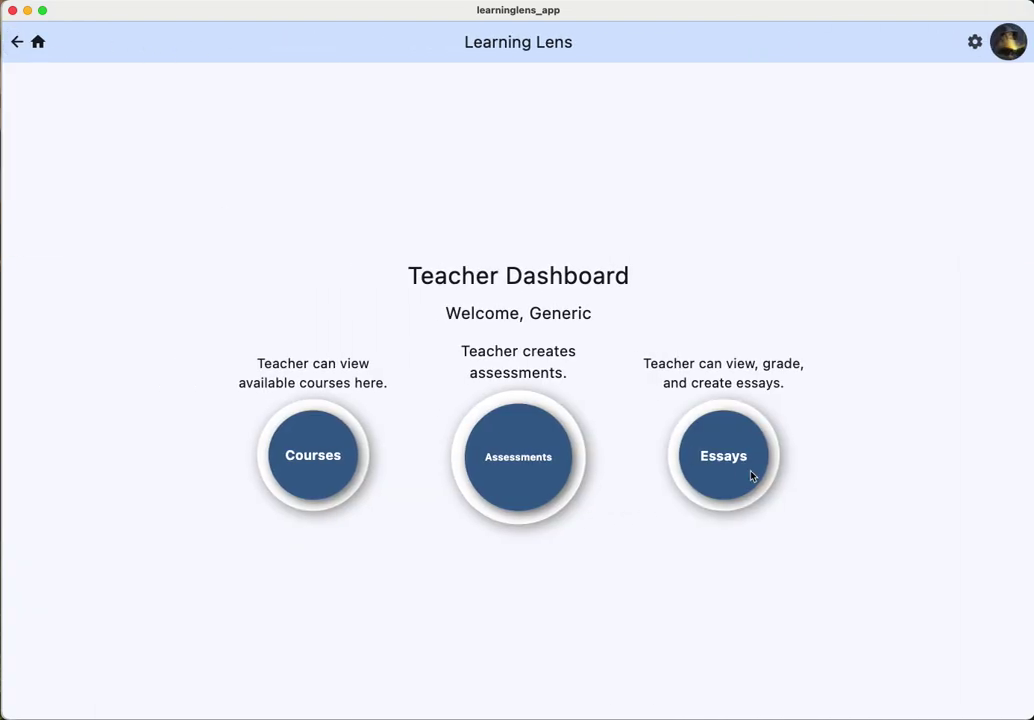
Step: Browse the list of all essay assignments and return to the teacher dashboard
{"action": "left_click", "coordinate": [711, 464]}
{"action": "left_click_drag", "start_coordinate": [752, 182], "coordinate": [300, 163]}
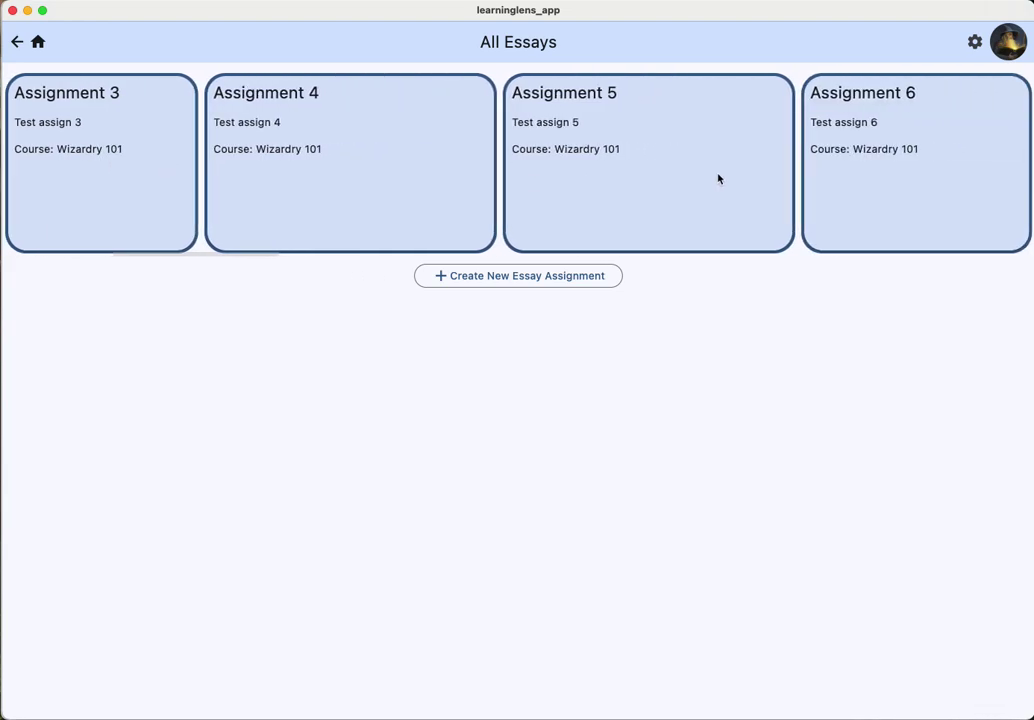
{"action": "left_click_drag", "start_coordinate": [718, 178], "coordinate": [108, 170]}
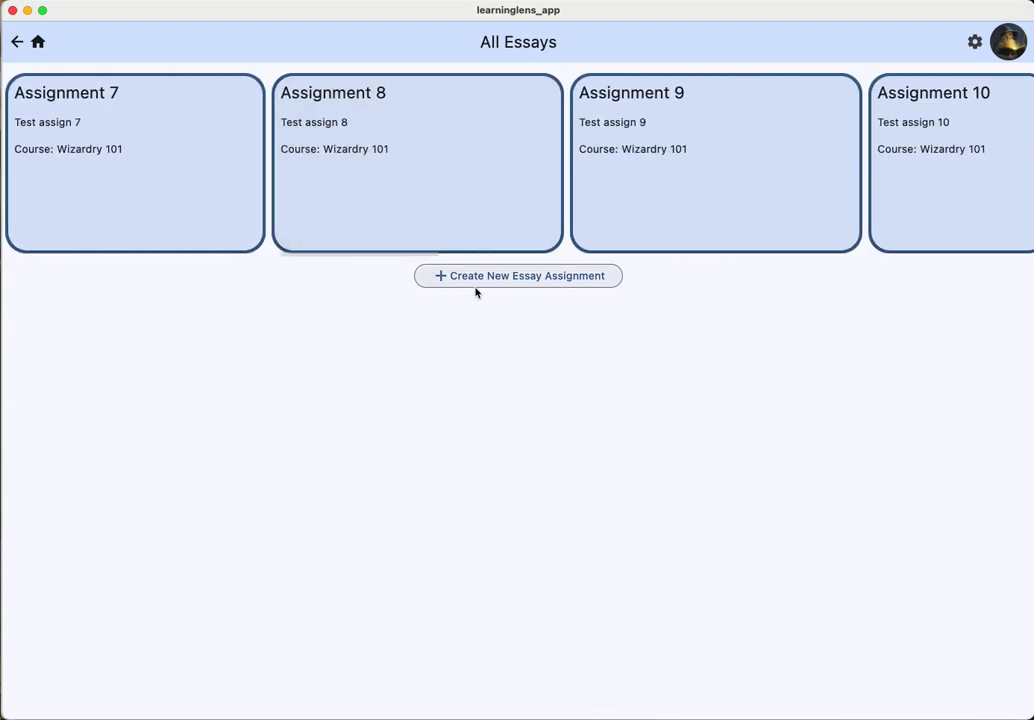
{"action": "left_click", "coordinate": [39, 43]}
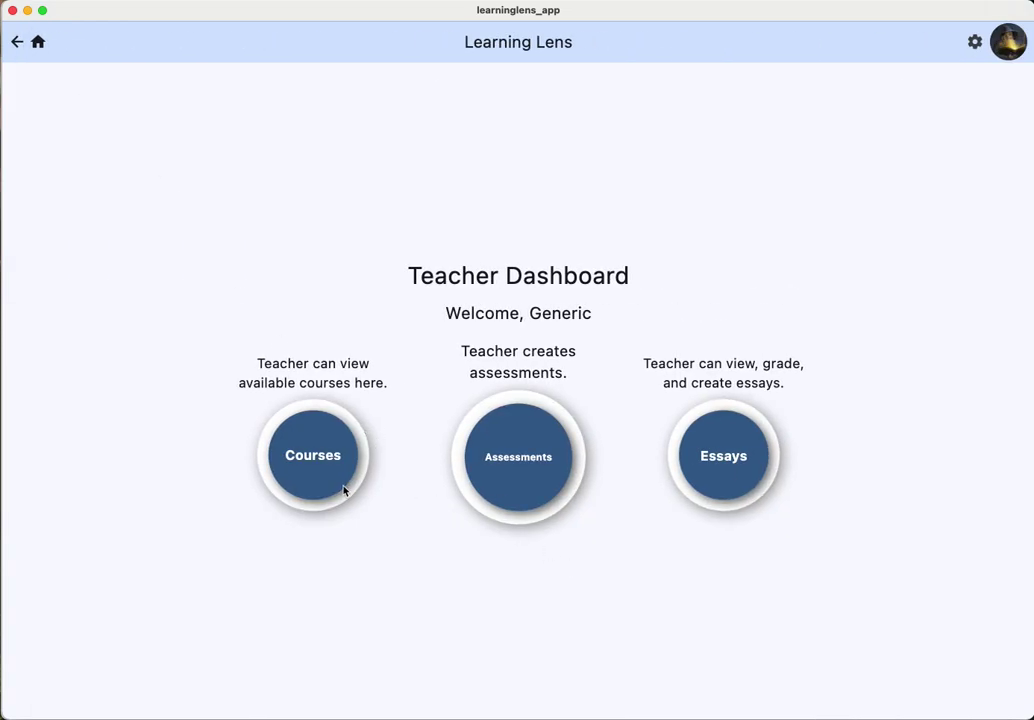
Step: Start a new assessment from the assessments page and name it "Book Report"
{"action": "left_click", "coordinate": [510, 473]}
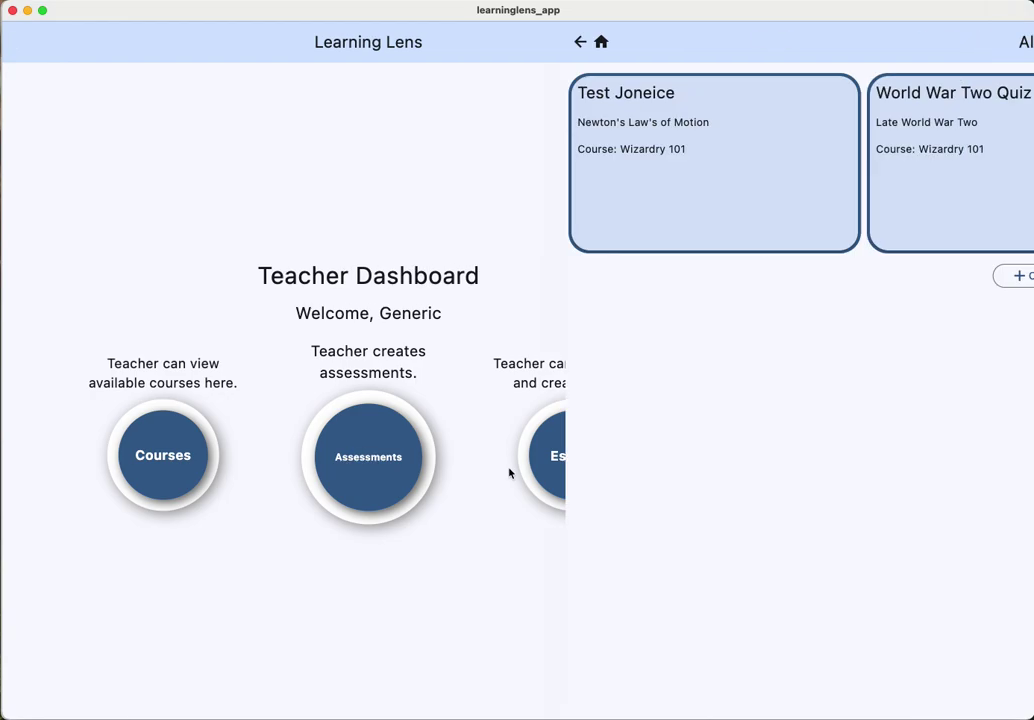
{"action": "left_click", "coordinate": [527, 283]}
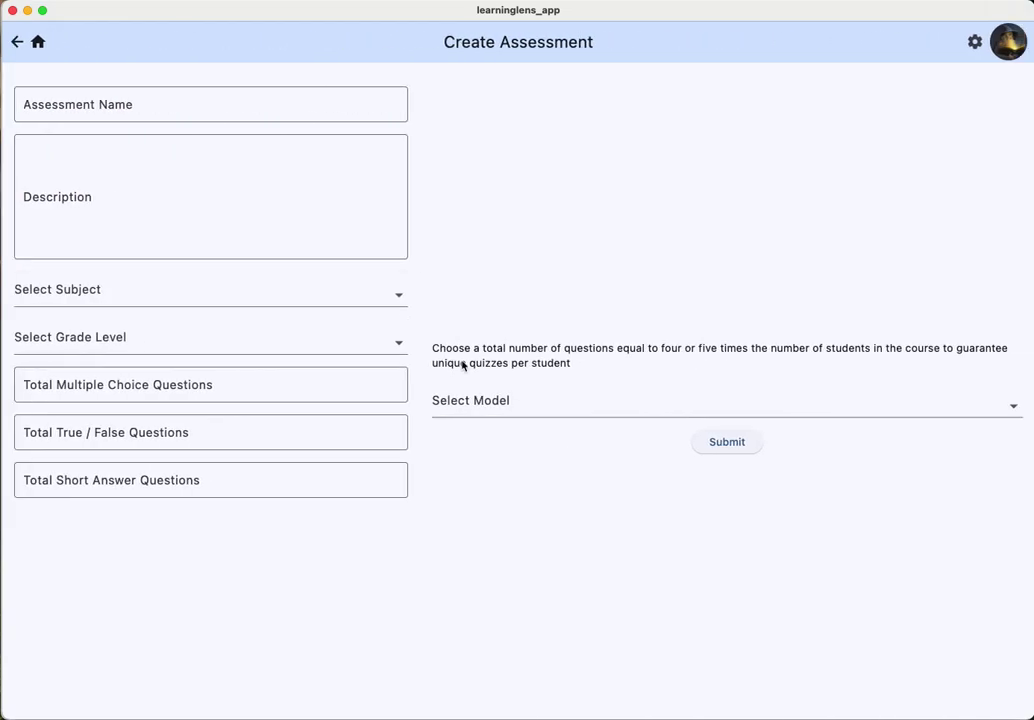
{"action": "left_click", "coordinate": [175, 111]}
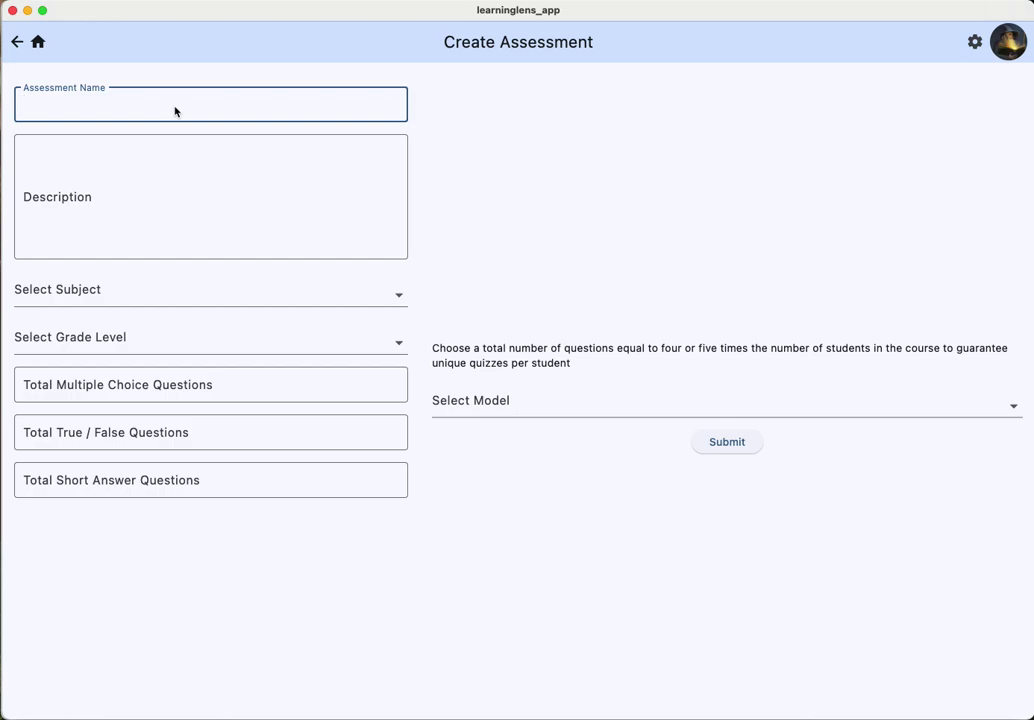
{"action": "type", "text": "Book Report"}
Step: Enter the description "Create a book report for a freshman high school english class. Make sure there are descriptors for content and grammar."
{"action": "left_click", "coordinate": [152, 189]}
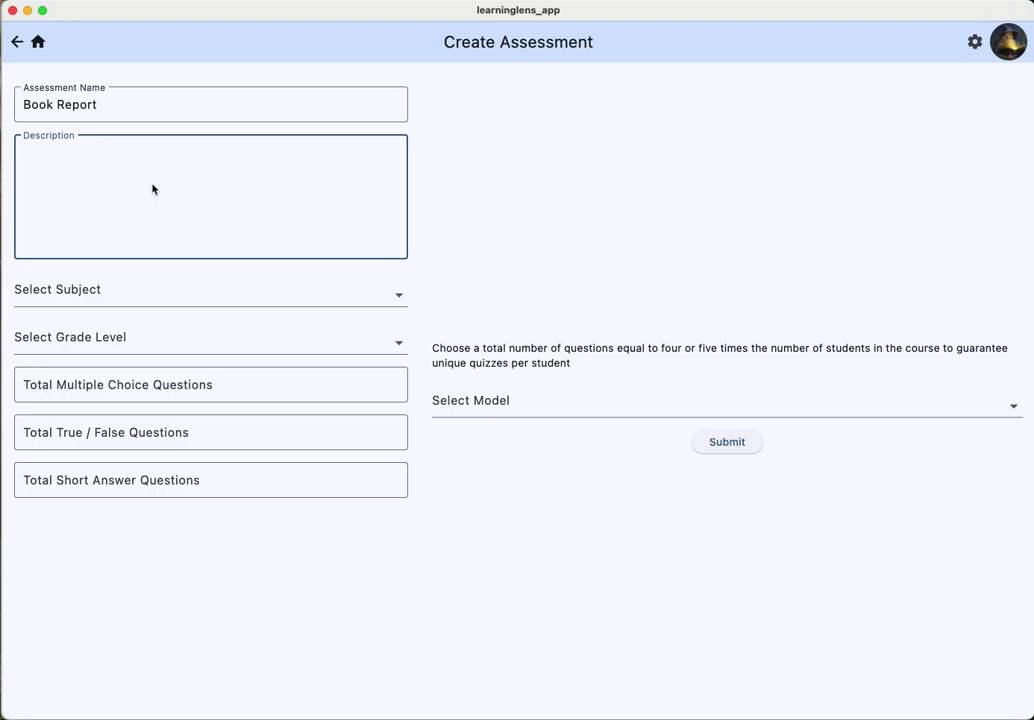
{"action": "type", "text": "Cretae"}
{"action": "type", "text": "at"}
{"action": "type", "text": "e a book report"}
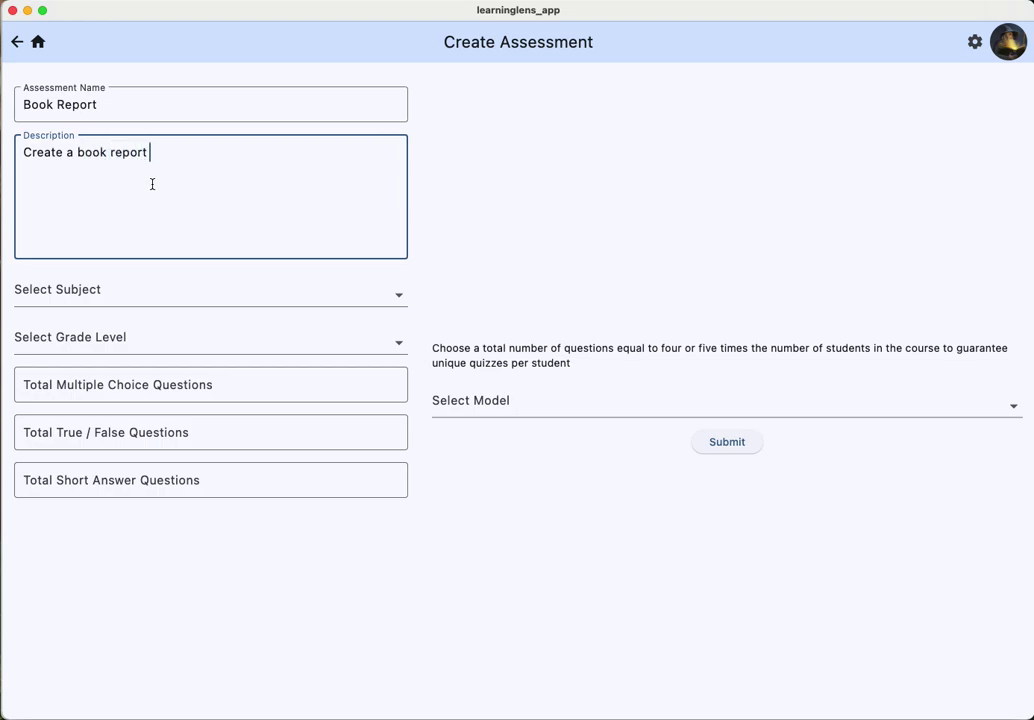
{"action": "type", "text": " for a freshman hi"}
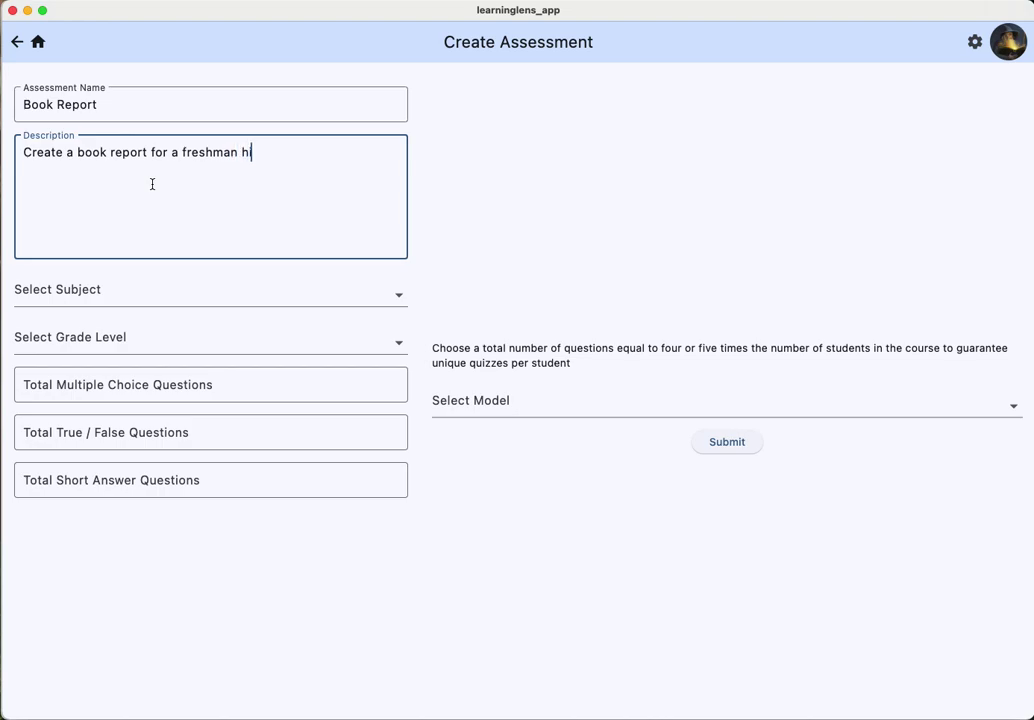
{"action": "type", "text": "gh school engl"}
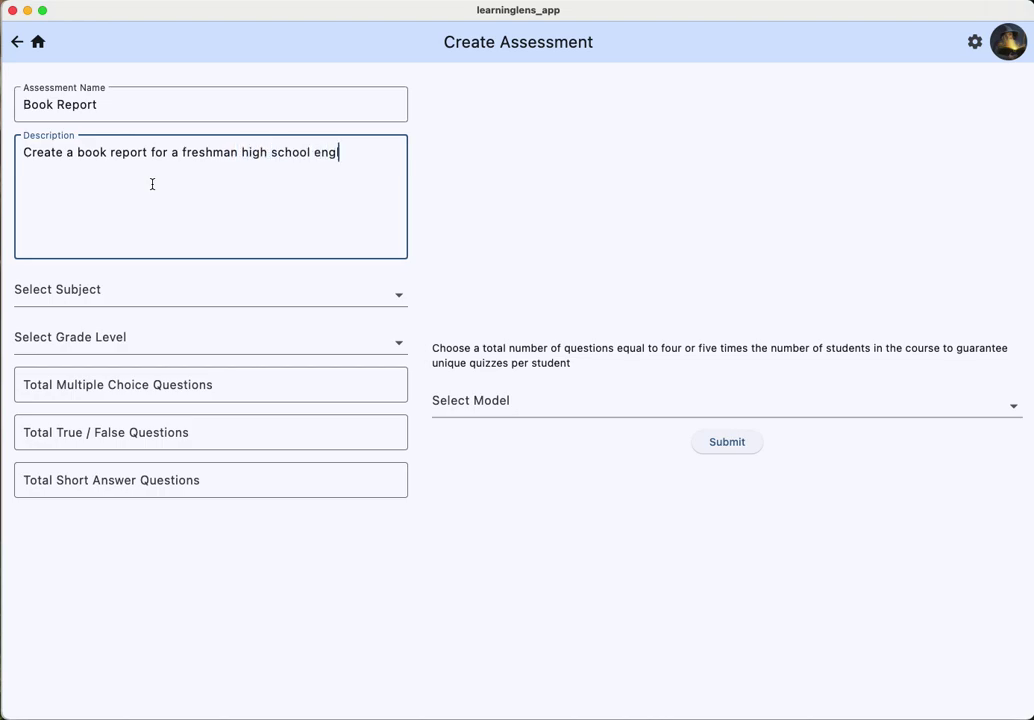
{"action": "type", "text": "ish class. Make sure there are "}
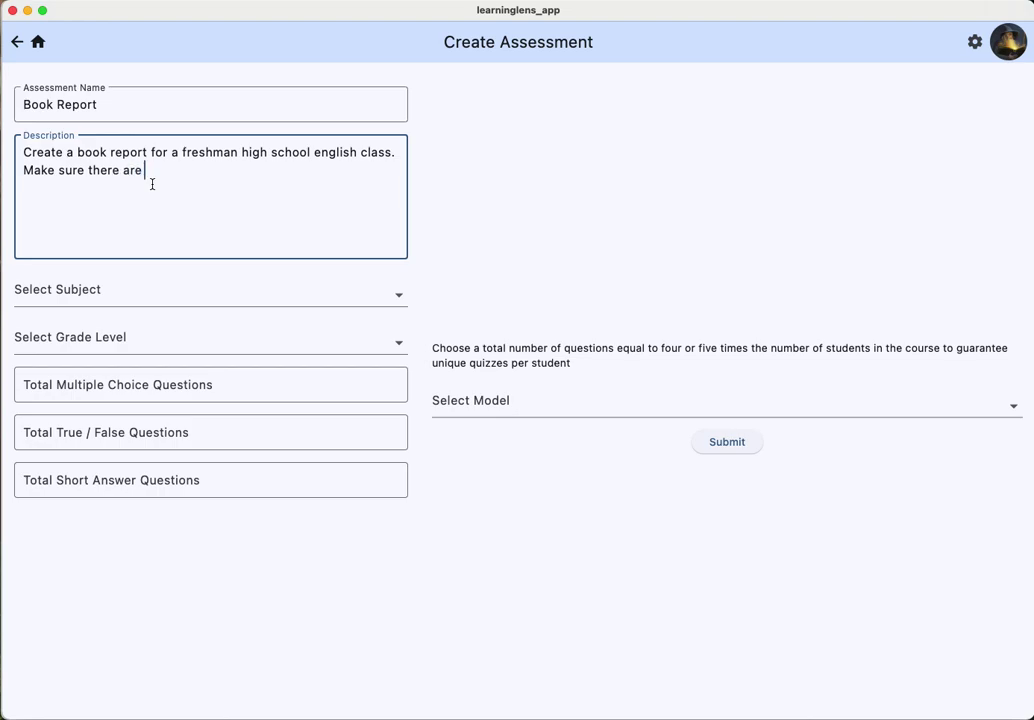
{"action": "type", "text": "descriptors for content and gramme"}
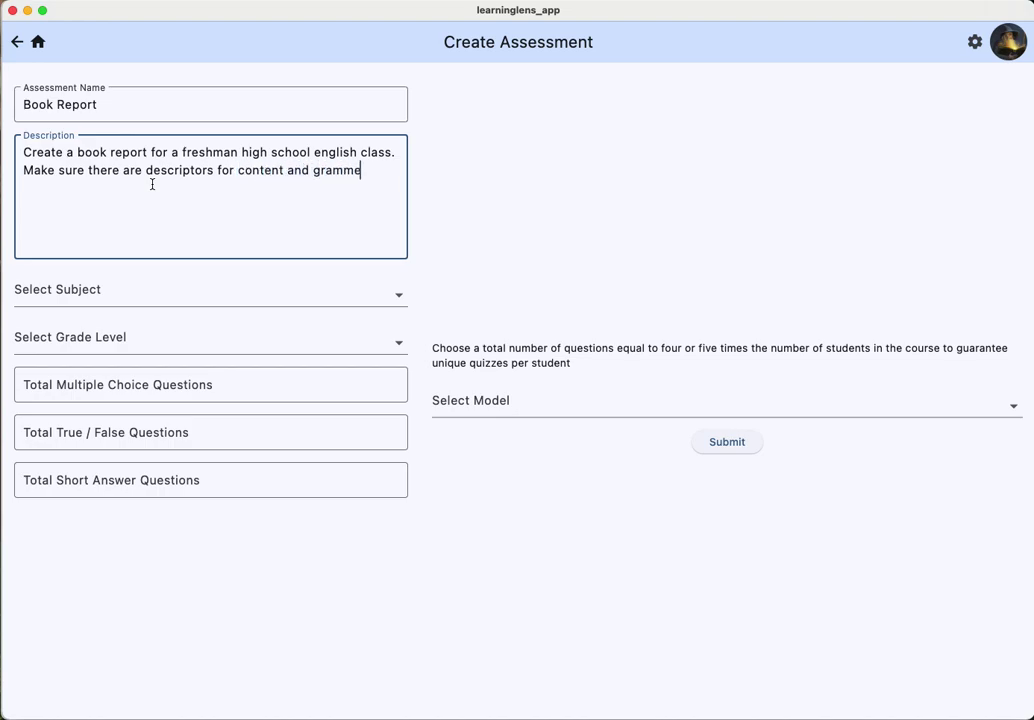
Step: Set the assessment's subject to Language Arts and its grade level to 9th
{"action": "left_click", "coordinate": [78, 294]}
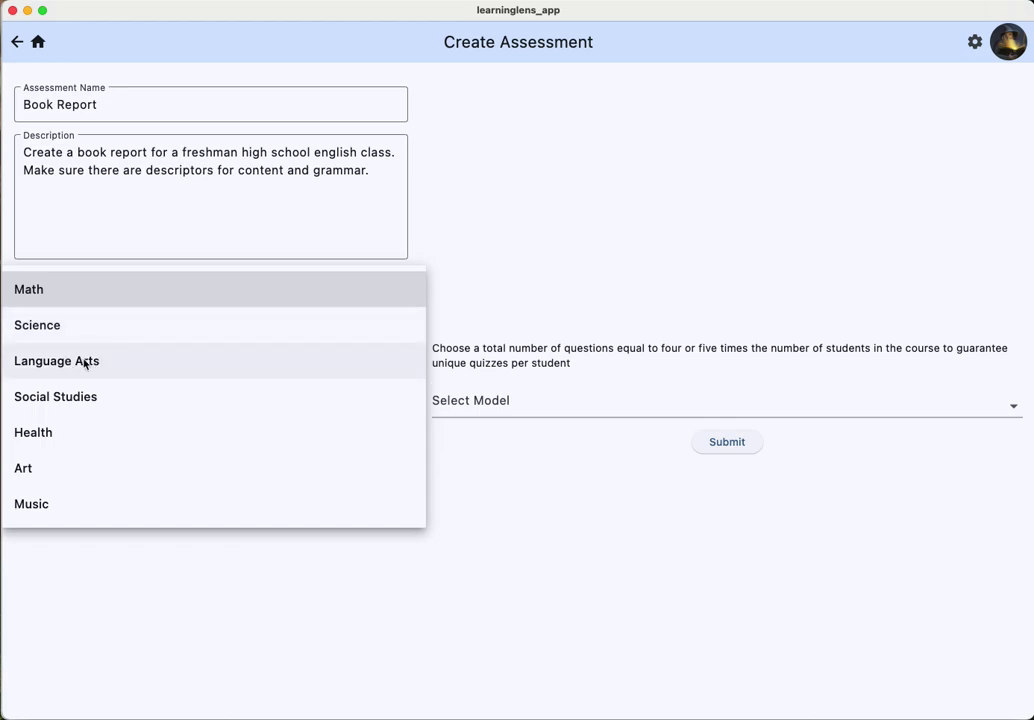
{"action": "left_click", "coordinate": [83, 361]}
{"action": "left_click", "coordinate": [150, 342]}
{"action": "left_click", "coordinate": [126, 339]}
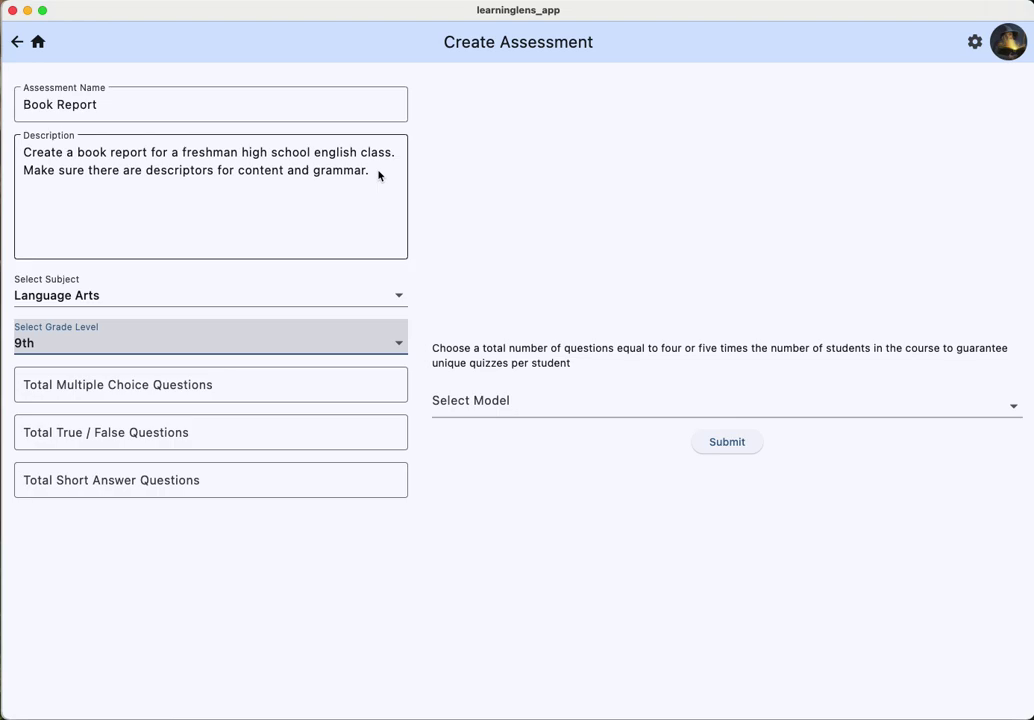
Step: Clear the assessment's description and rename the assessment "Robert Frost"
{"action": "left_click_drag", "start_coordinate": [377, 172], "coordinate": [5, 143]}
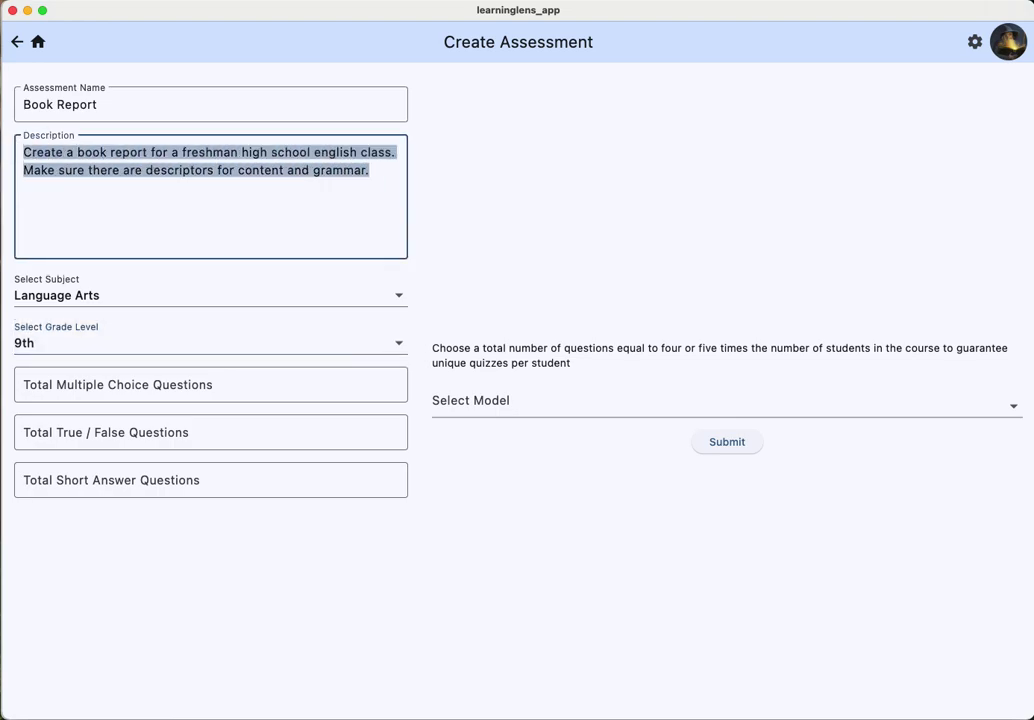
{"action": "key", "text": "BackSpace"}
{"action": "key", "text": "shift+Tab"}
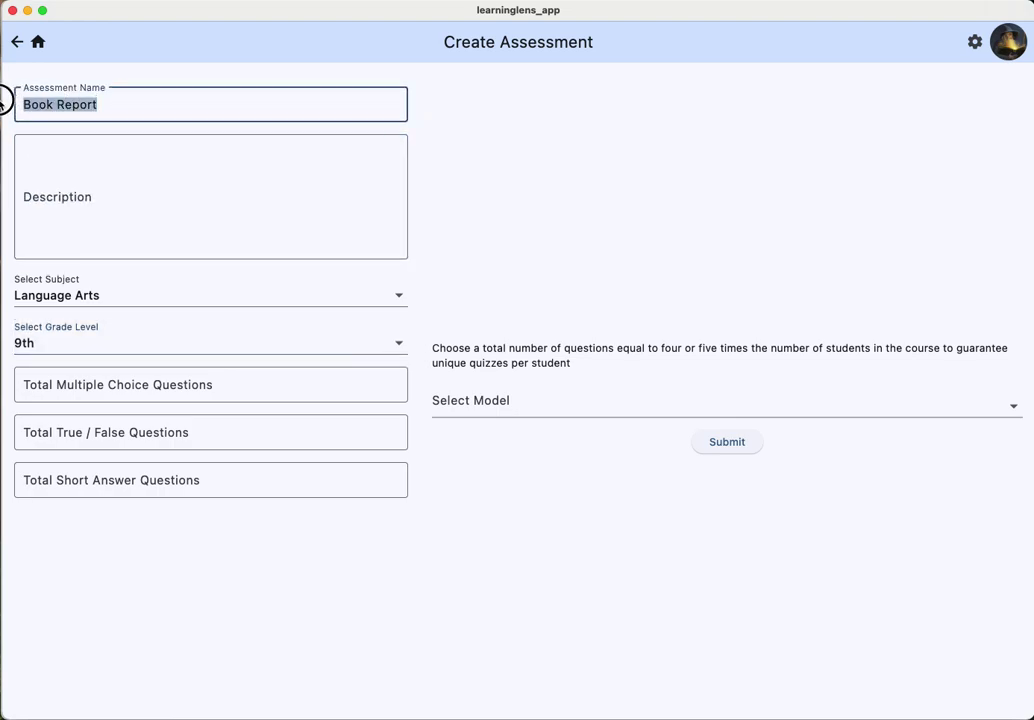
{"action": "key", "text": "BackSpace"}
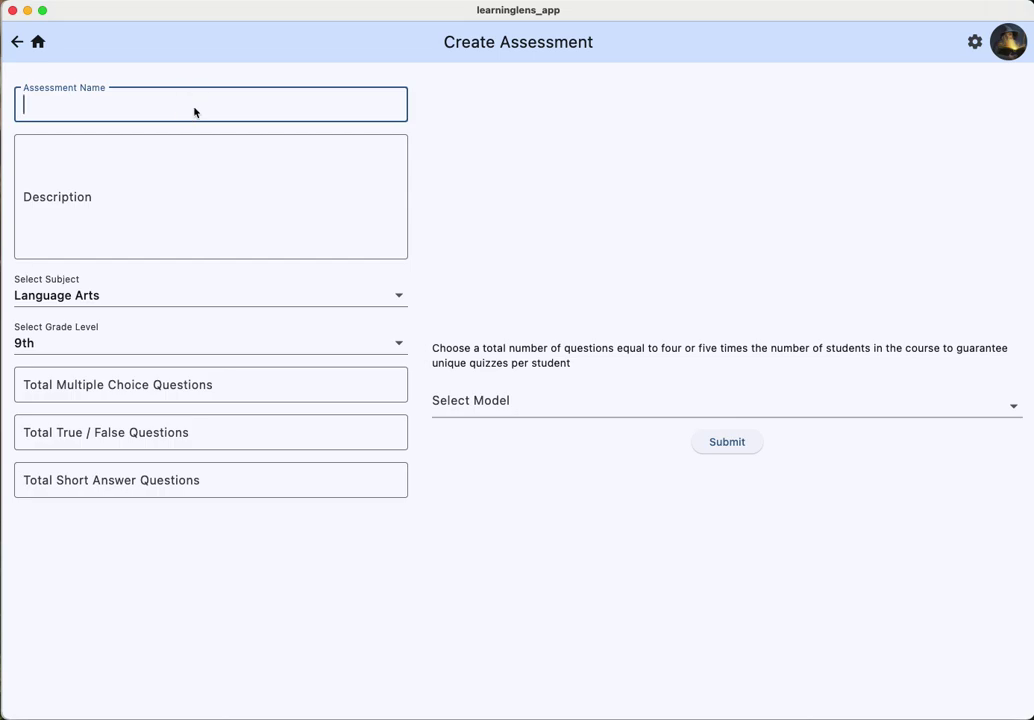
{"action": "type", "text": "Robert Frost"}
Step: Enter the description "Create a quiz about the poet Robert Frost and his poems"
{"action": "key", "text": "Tab"}
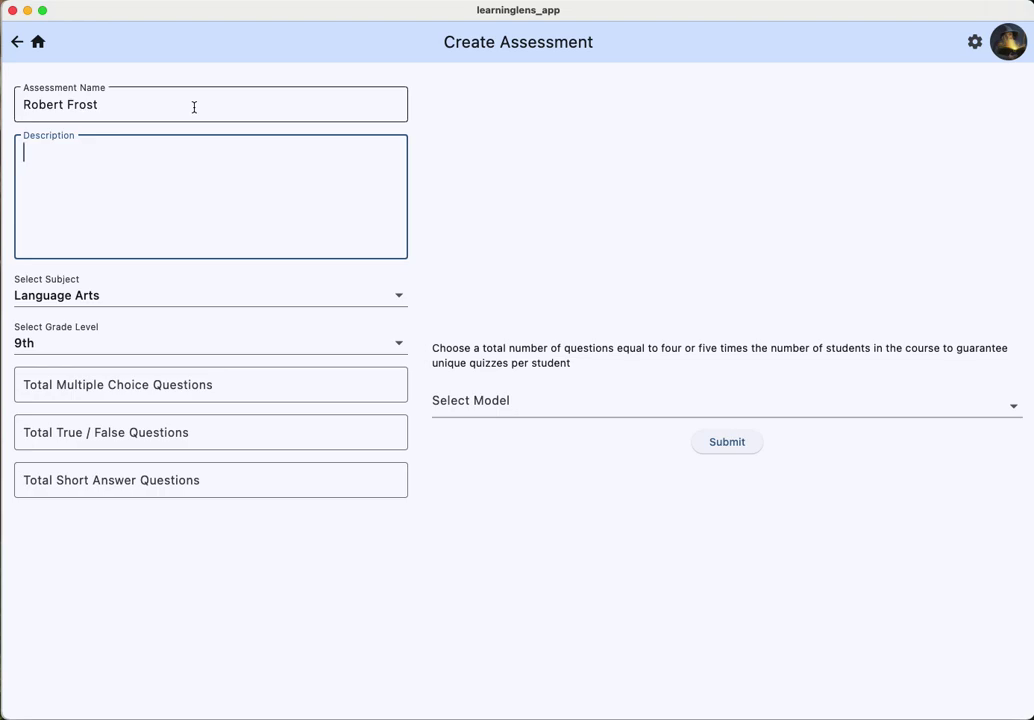
{"action": "type", "text": "Create a quiz about th"}
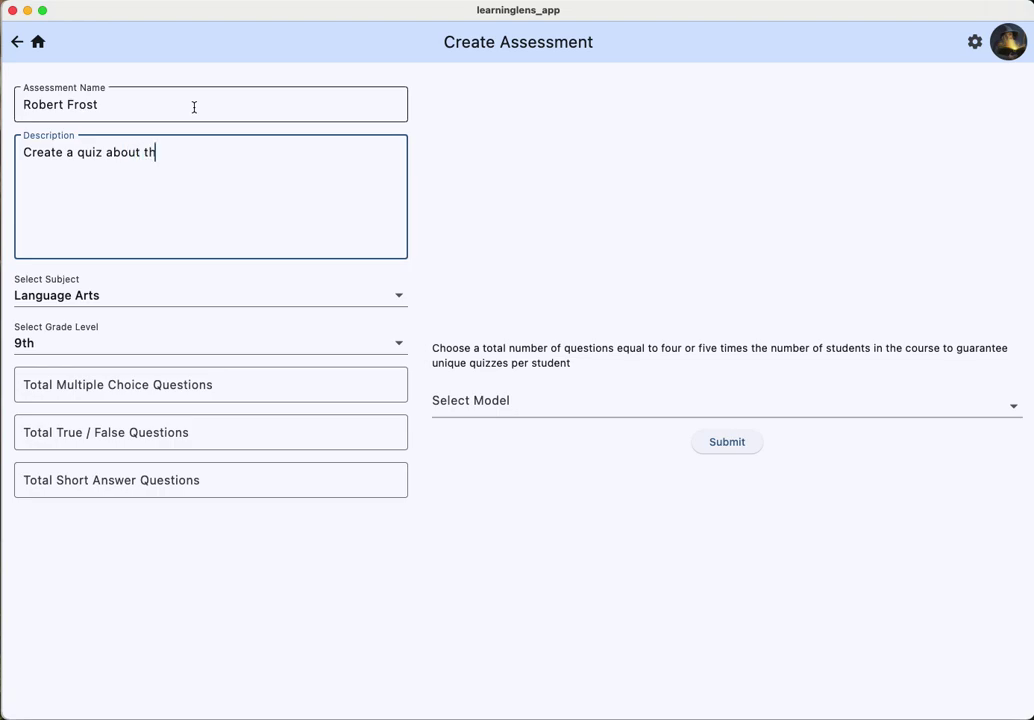
{"action": "type", "text": "e poet Robert "}
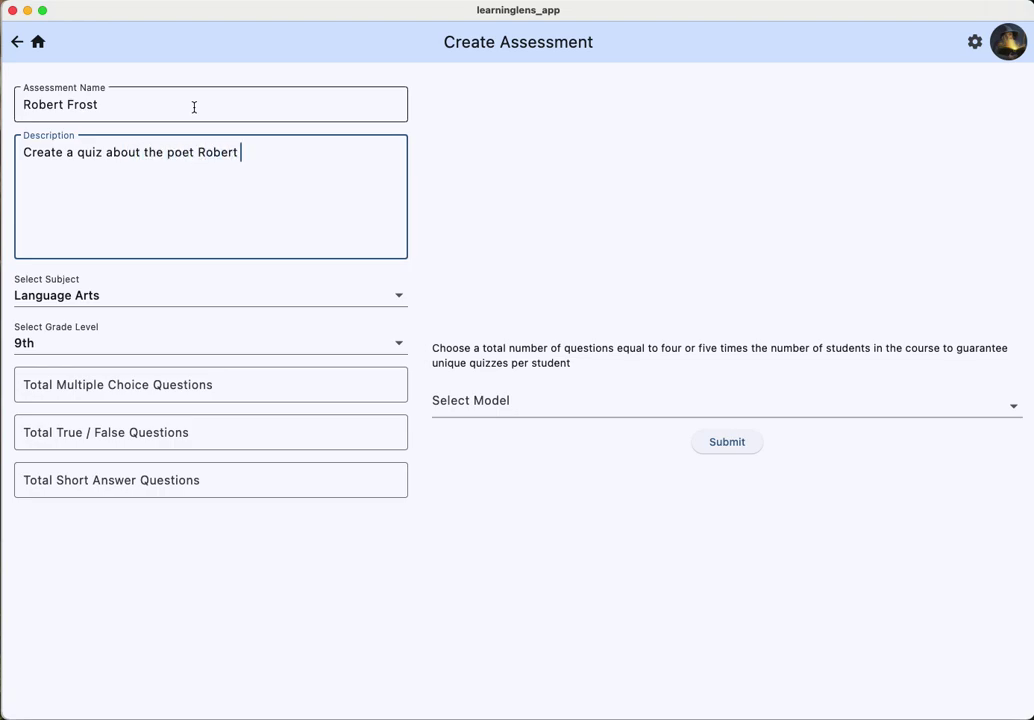
{"action": "type", "text": "Frost and his poems"}
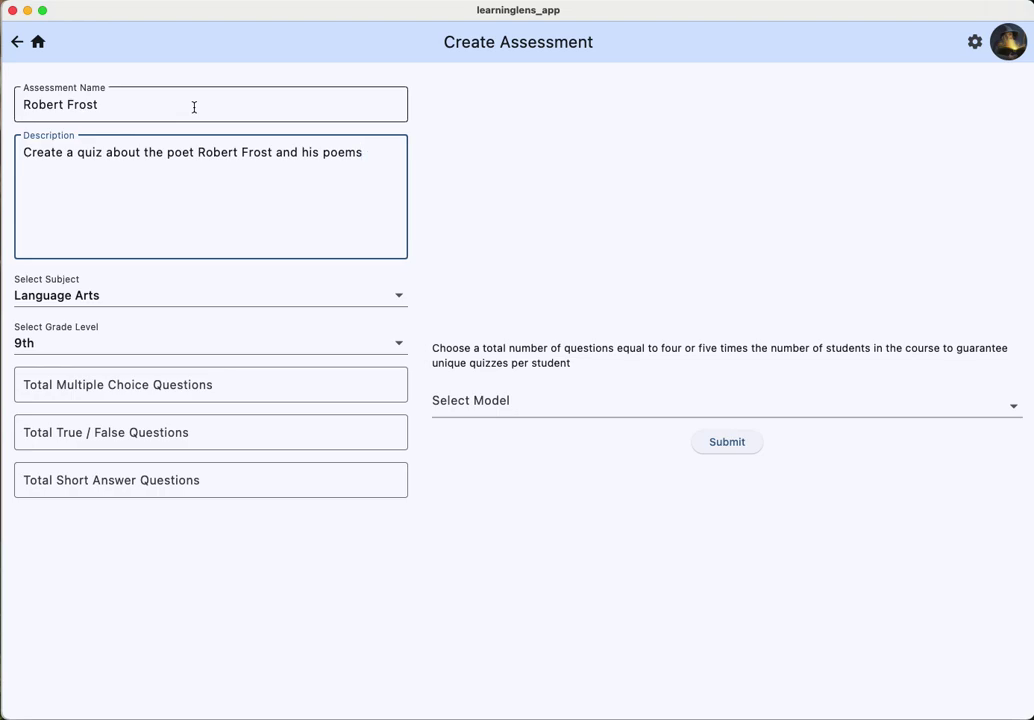
Step: Set the multiple choice, true/false and short answer question totals to 2 each
{"action": "left_click", "coordinate": [167, 396]}
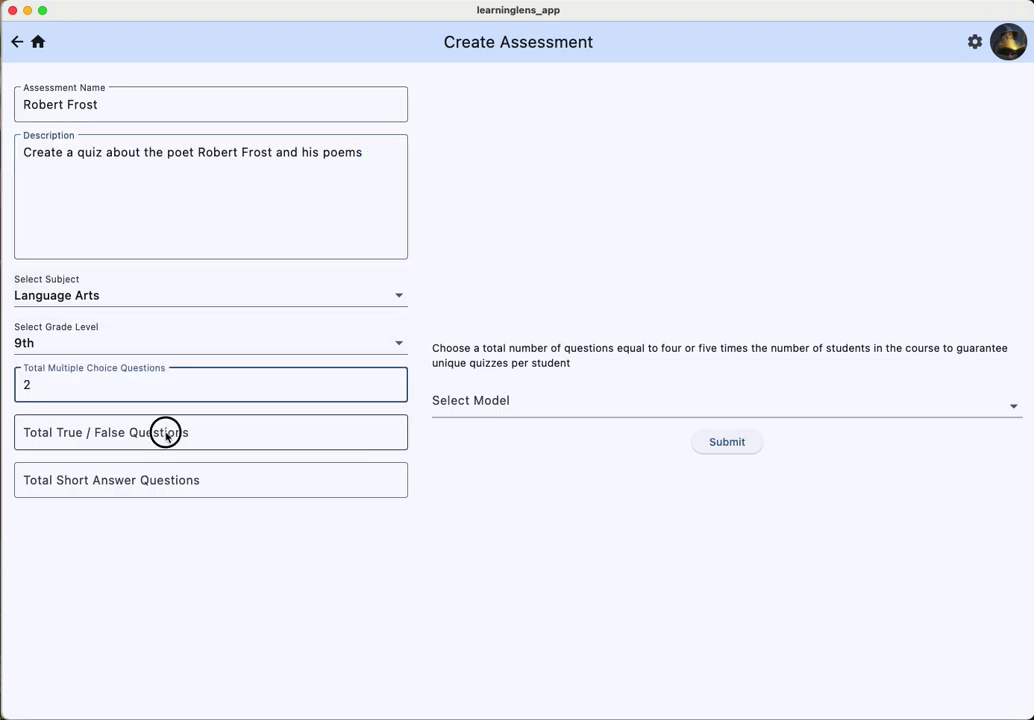
{"action": "left_click", "coordinate": [165, 431]}
{"action": "type", "text": "2"}
{"action": "left_click", "coordinate": [155, 479]}
{"action": "type", "text": "2"}
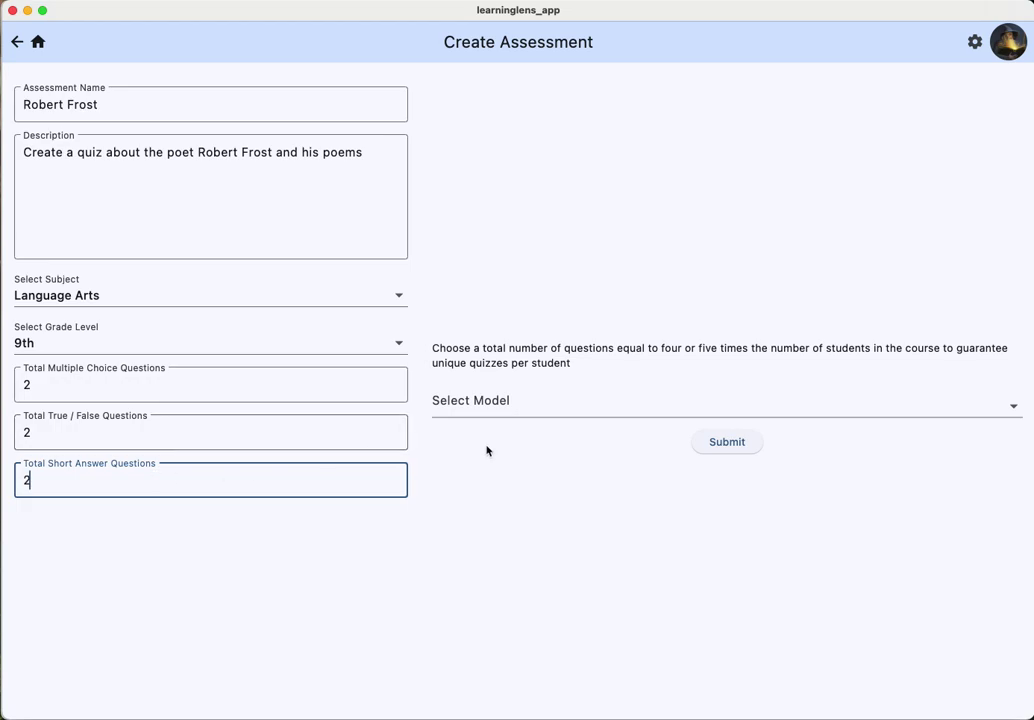
Step: Choose ChatGPT as the model and submit the assessment to generate its questions
{"action": "left_click", "coordinate": [538, 405]}
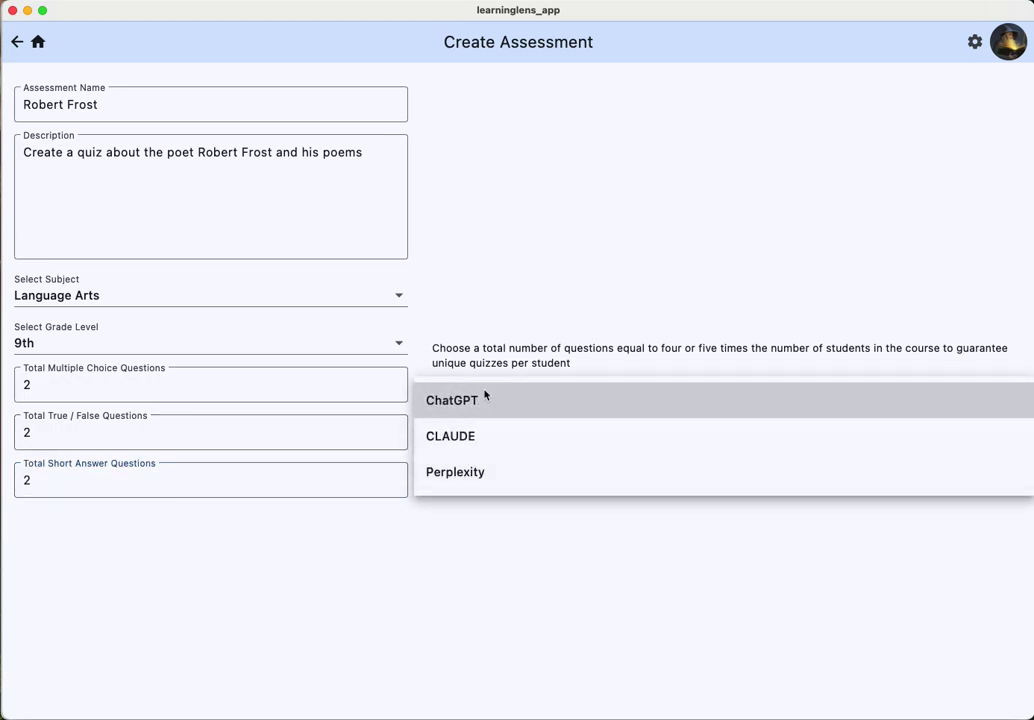
{"action": "left_click", "coordinate": [455, 398]}
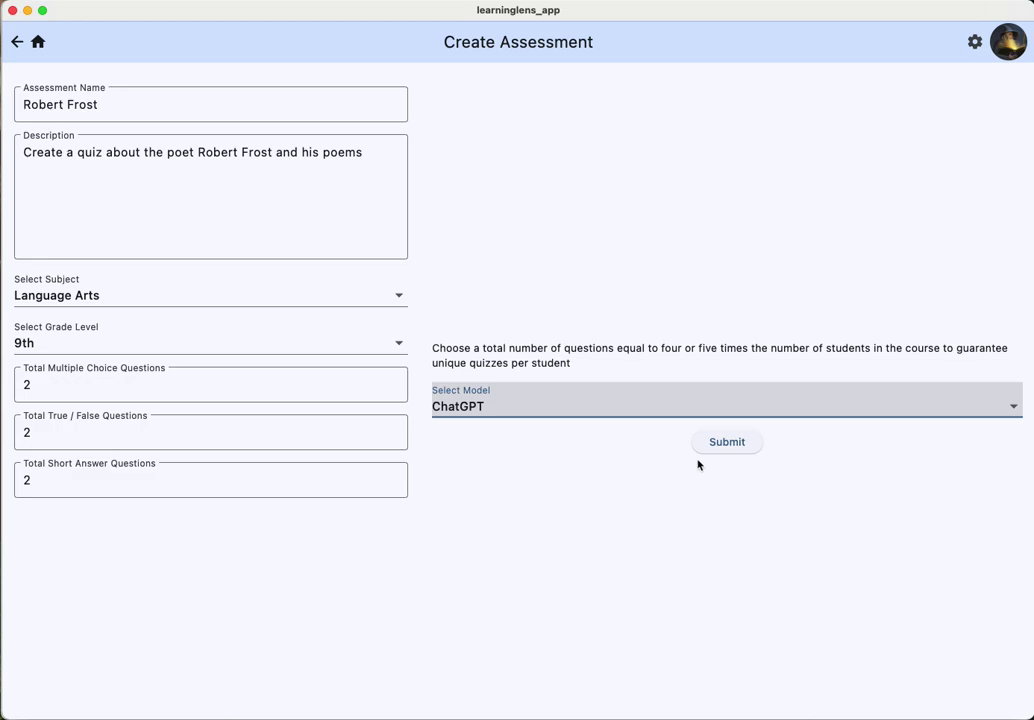
{"action": "left_click", "coordinate": [718, 447]}
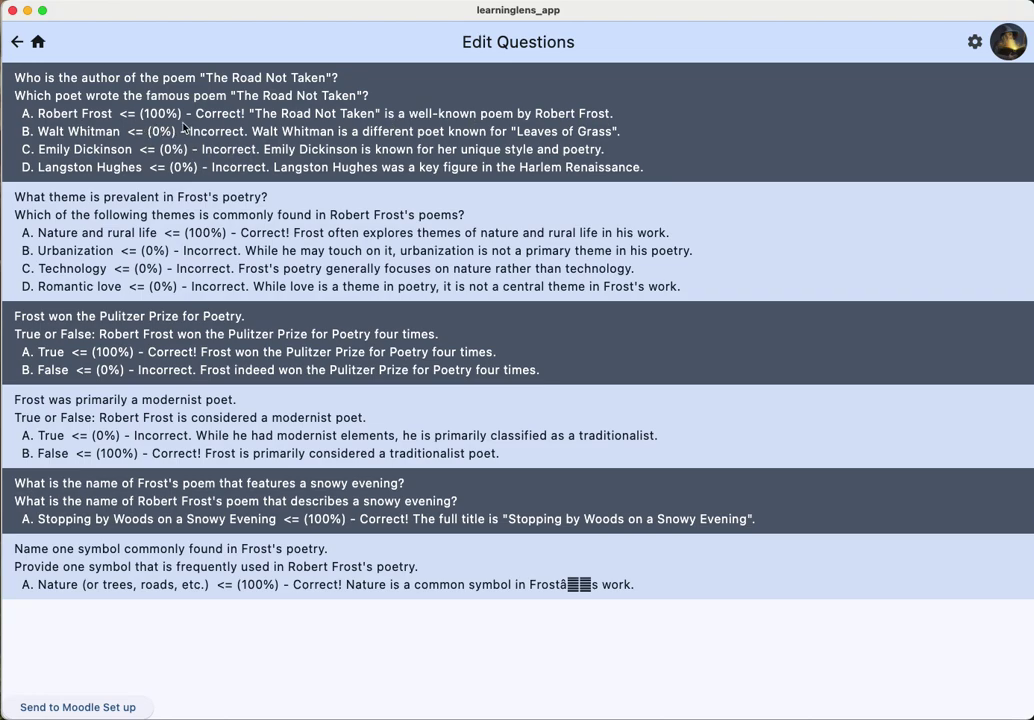
Step: Regenerate the first question, about the author of "The Road Not Taken", and remove the replacement from the question list
{"action": "left_click", "coordinate": [87, 104]}
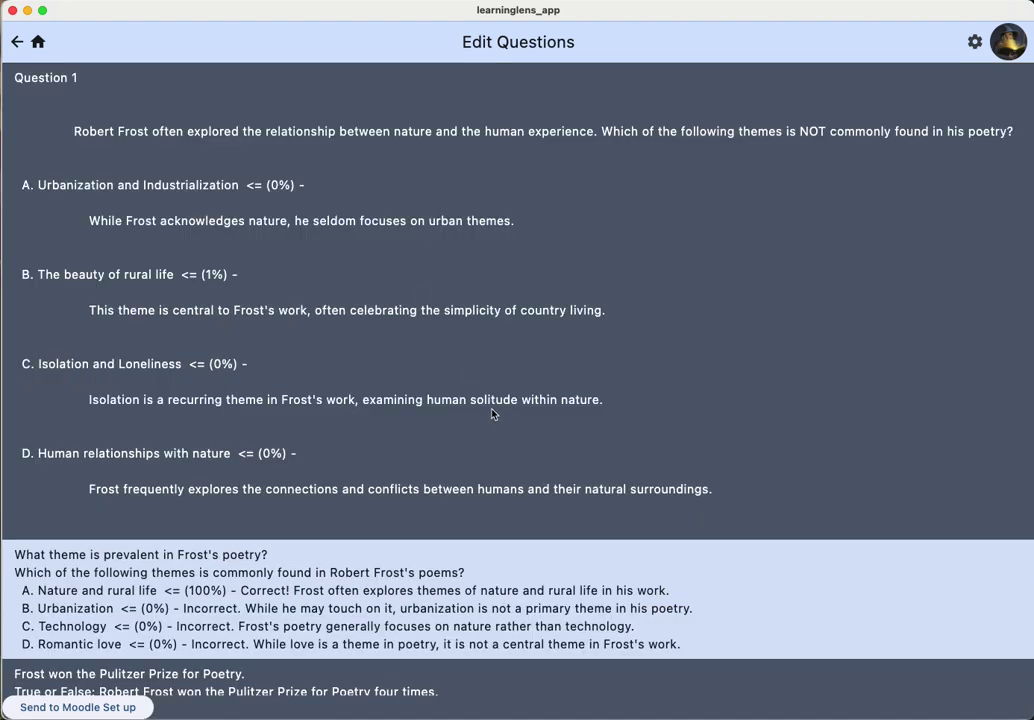
{"action": "left_click_drag", "start_coordinate": [927, 302], "coordinate": [760, 290]}
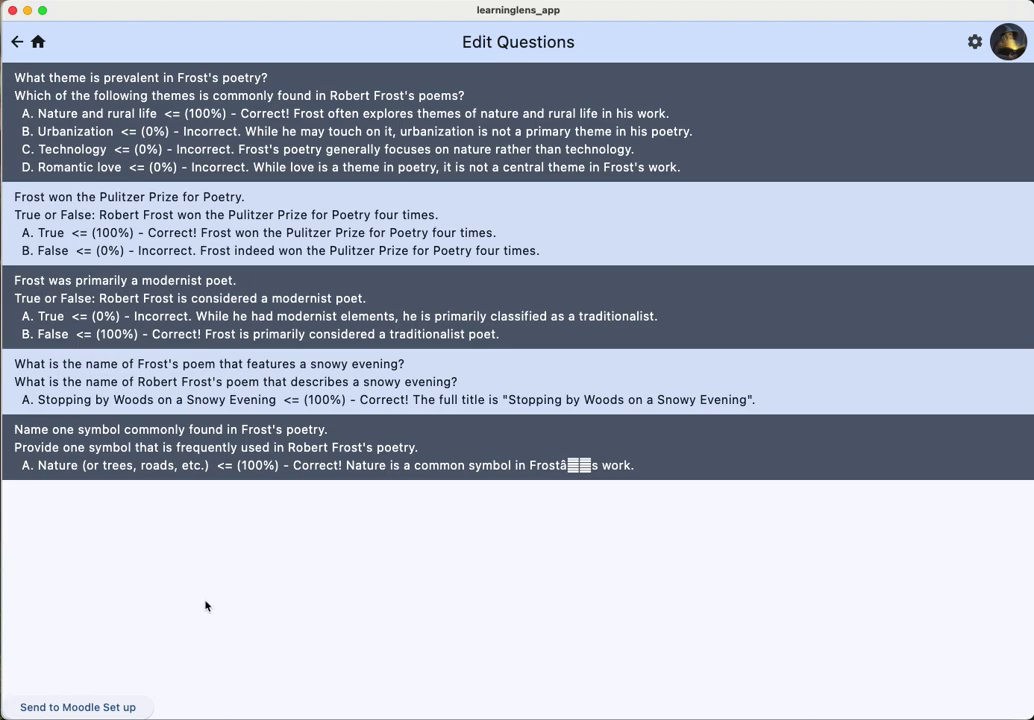
Step: Open the Moodle setup for the quiz and assign it to Wizardry 101, section number 1, with 3 questions
{"action": "left_click", "coordinate": [76, 707]}
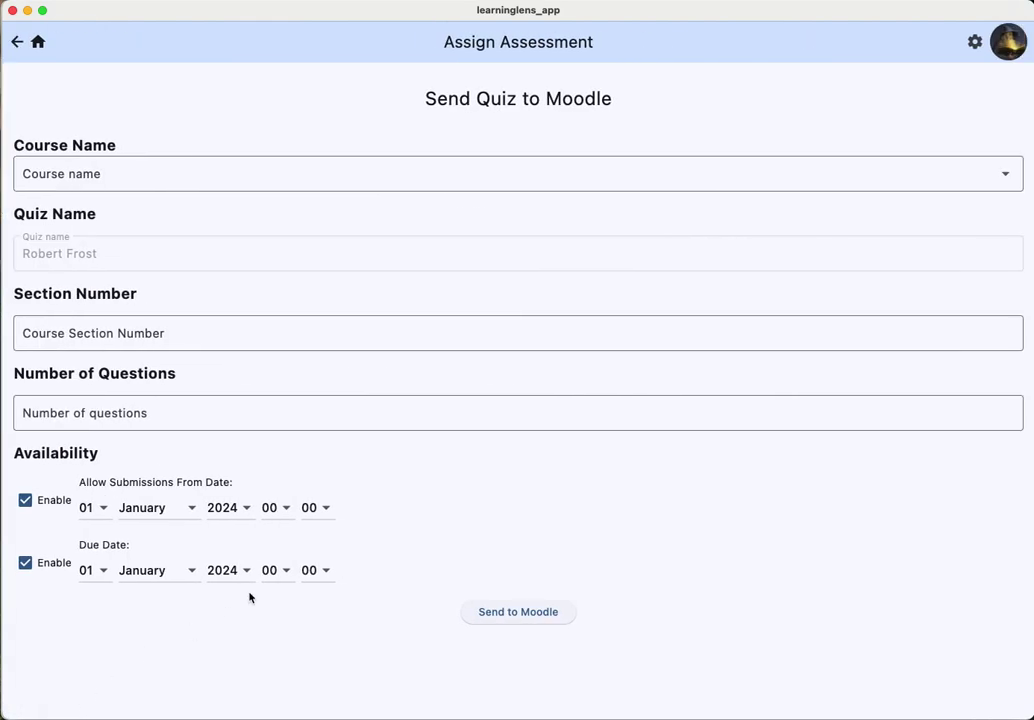
{"action": "left_click", "coordinate": [226, 181]}
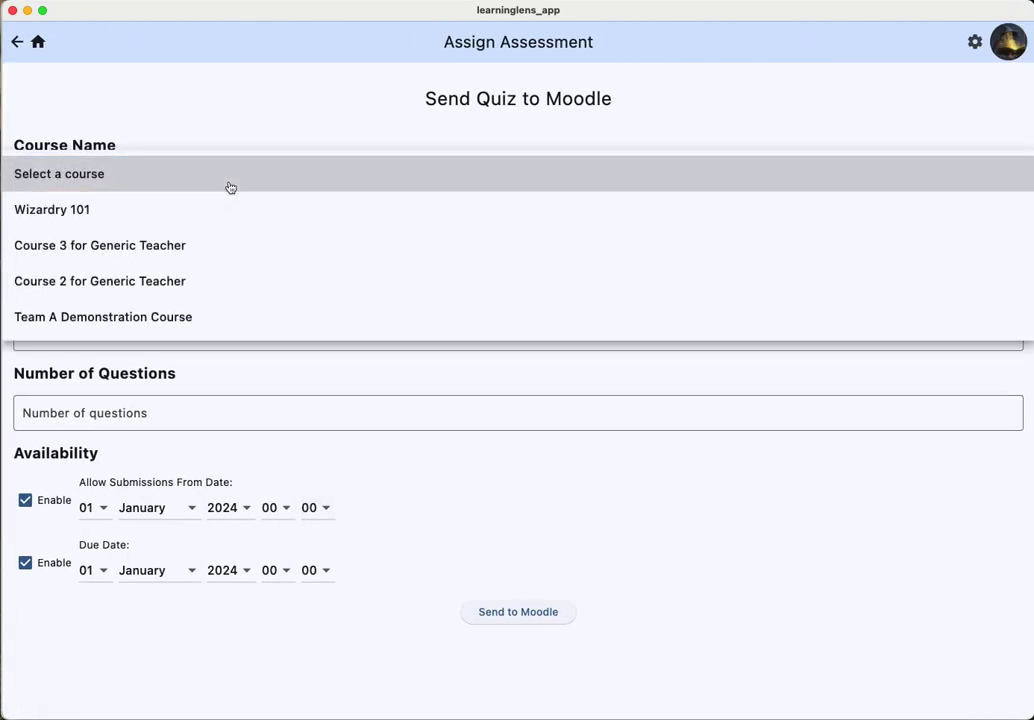
{"action": "left_click", "coordinate": [81, 214]}
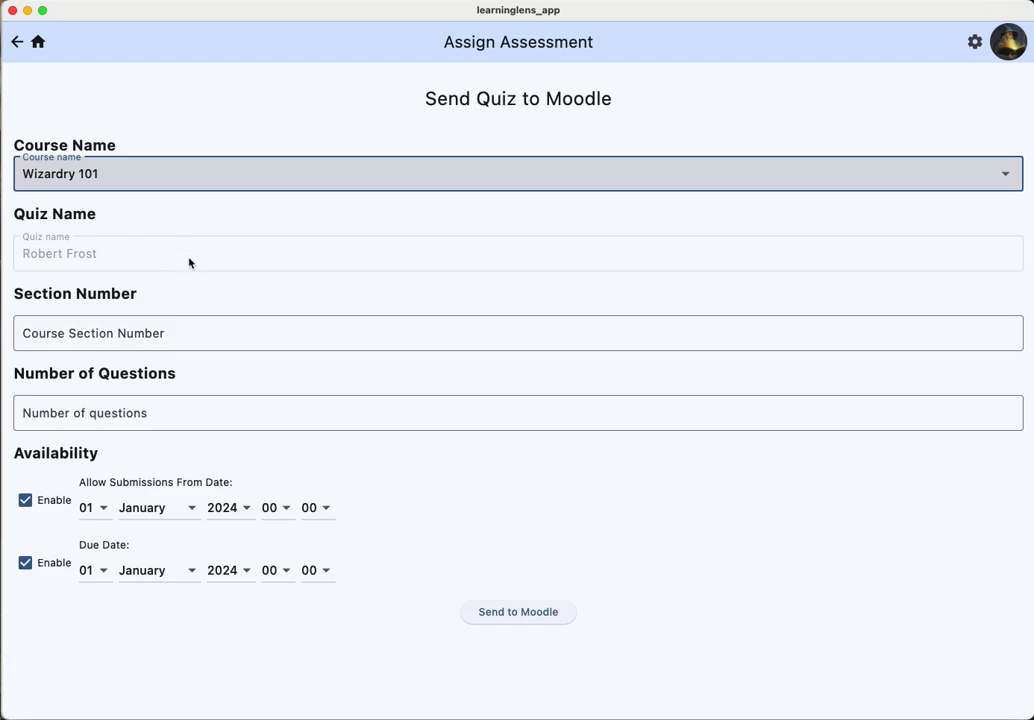
{"action": "left_click", "coordinate": [154, 332]}
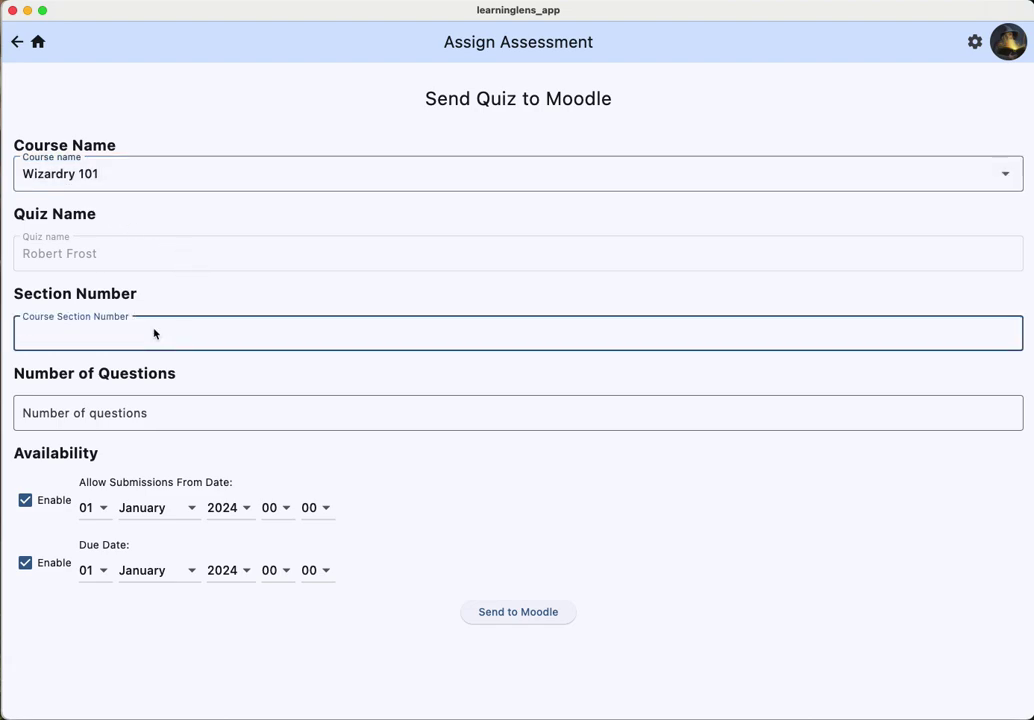
{"action": "type", "text": "1"}
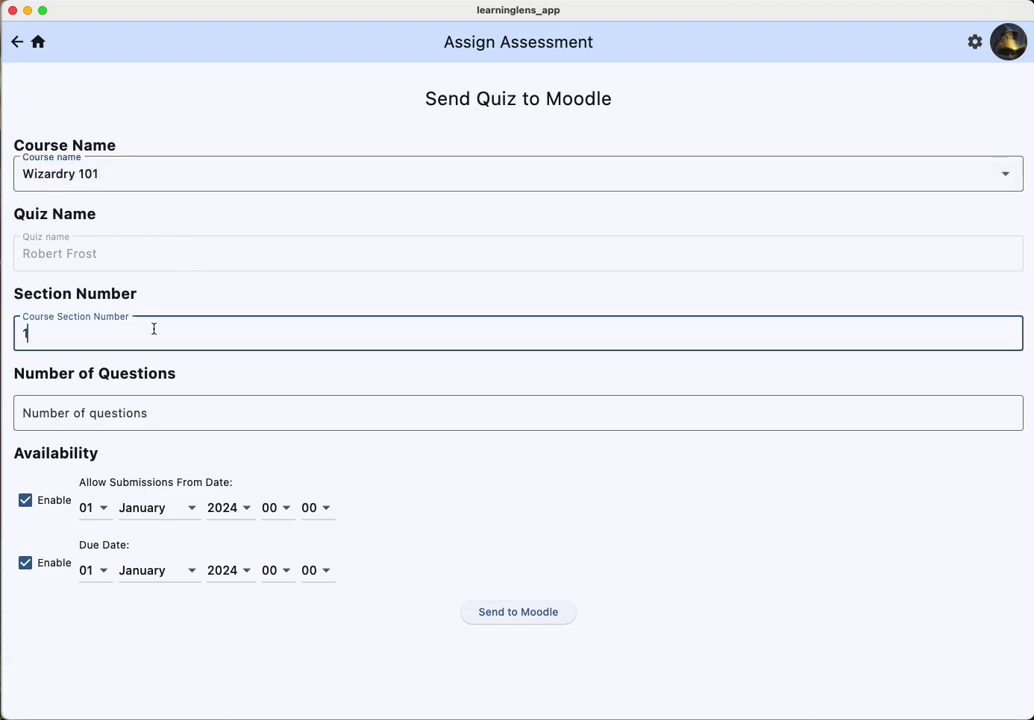
{"action": "left_click", "coordinate": [159, 422]}
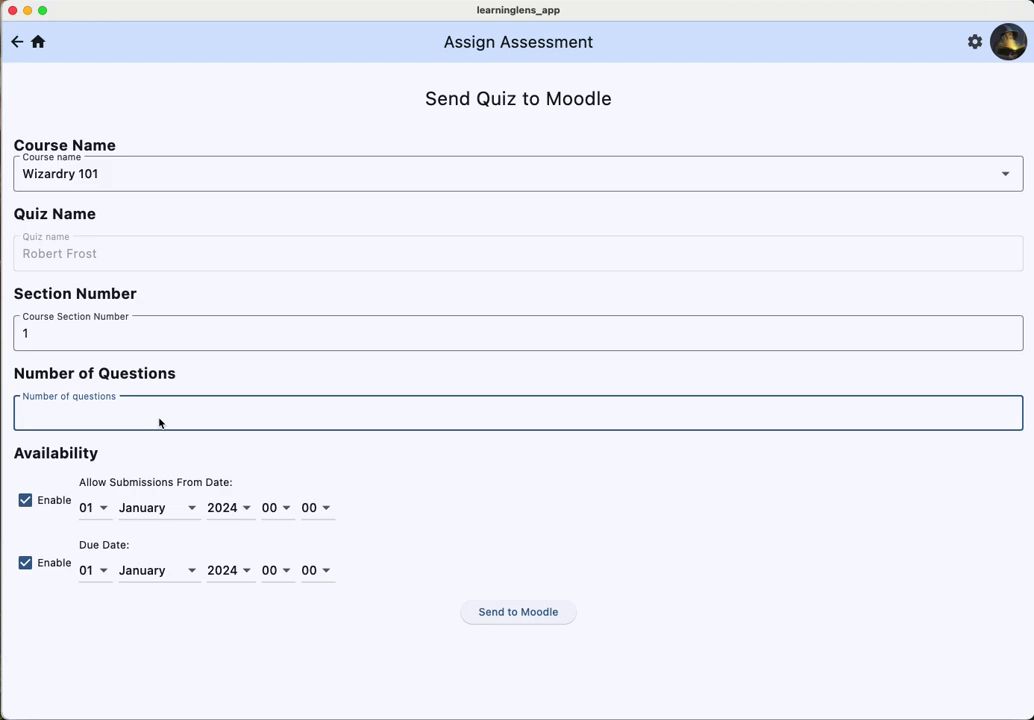
{"action": "type", "text": "3"}
Step: Set the due date's year to 2025 and send the quiz to Moodle
{"action": "left_click", "coordinate": [230, 582]}
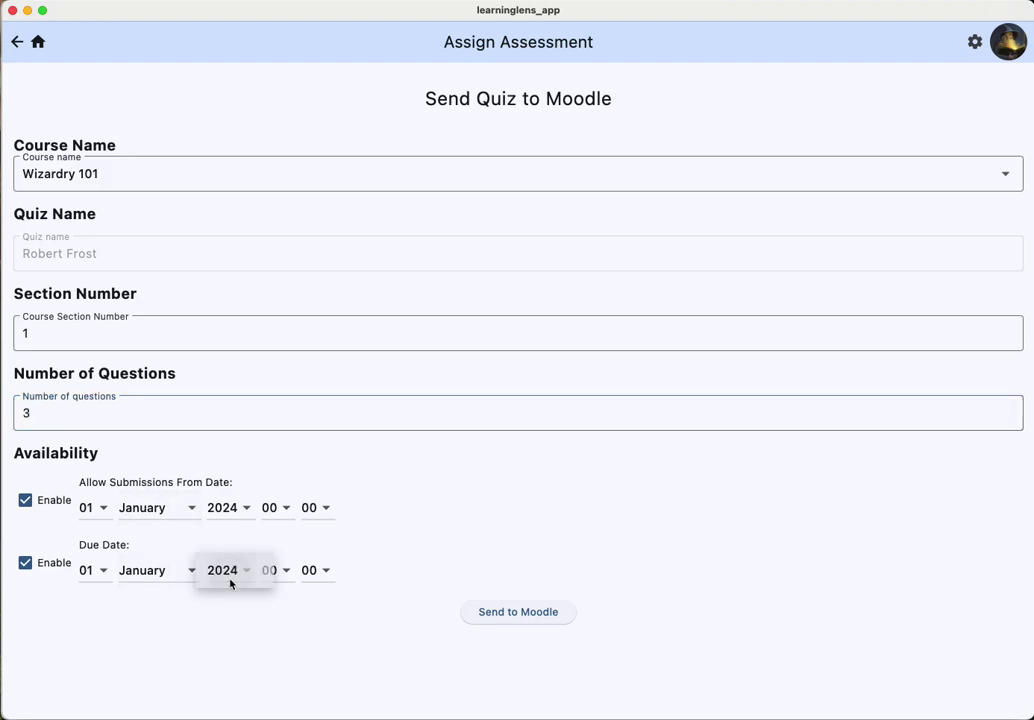
{"action": "left_click", "coordinate": [231, 612]}
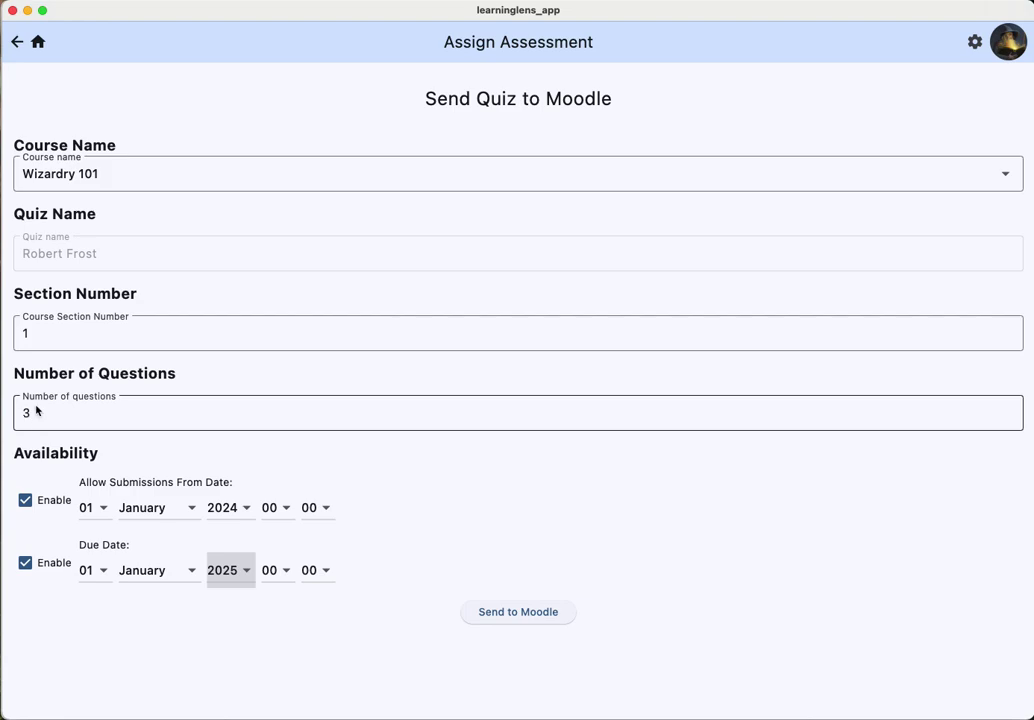
{"action": "left_click", "coordinate": [517, 618]}
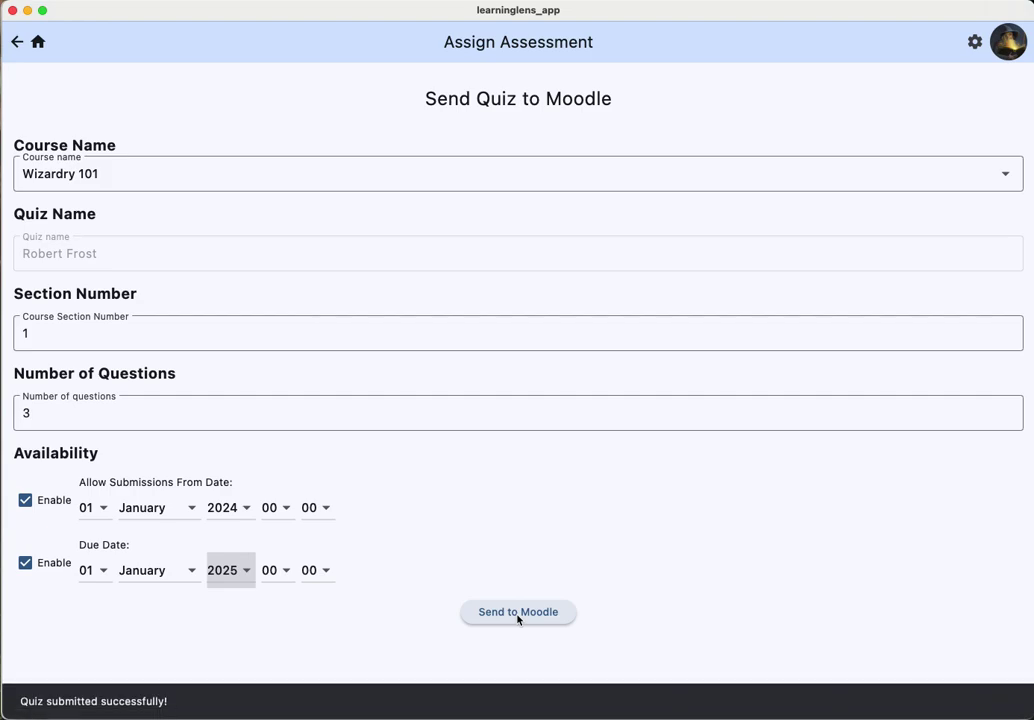
Step: Switch to the Moodle site in Safari and log in with the student's username and account password
{"action": "key", "text": "super+Tab"}
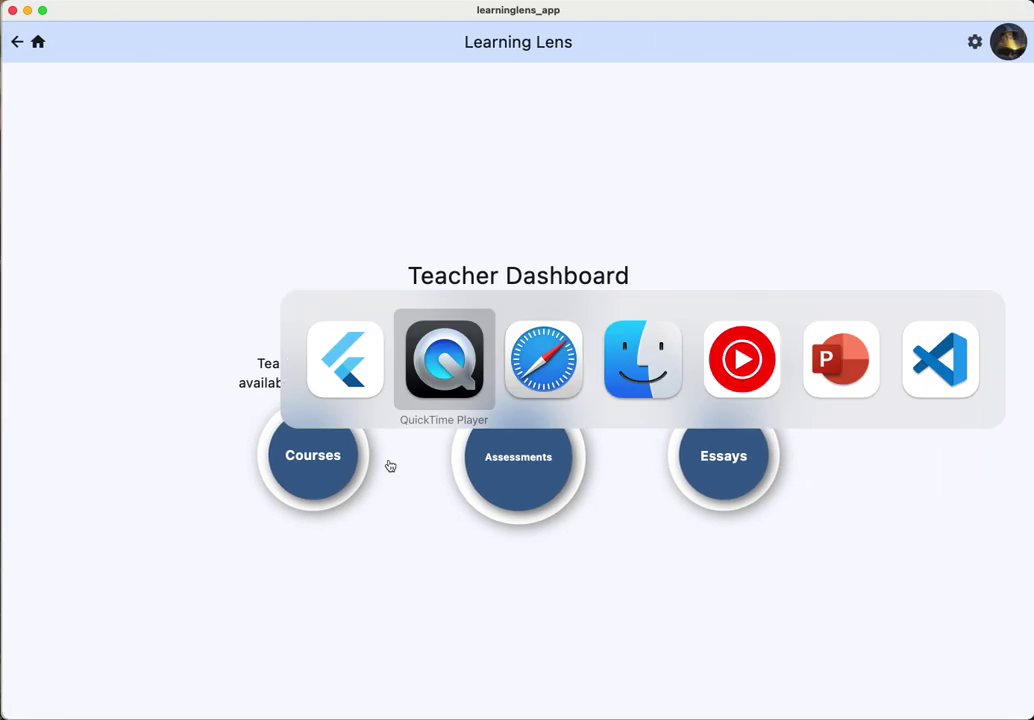
{"action": "key", "text": "super+Tab"}
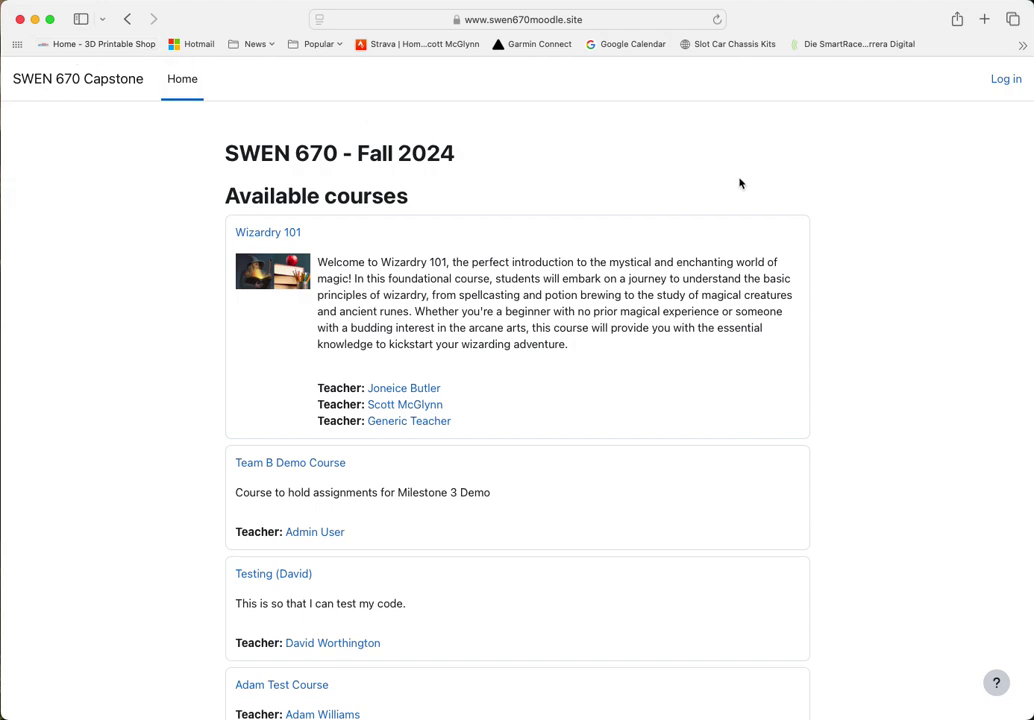
{"action": "left_click", "coordinate": [1001, 80]}
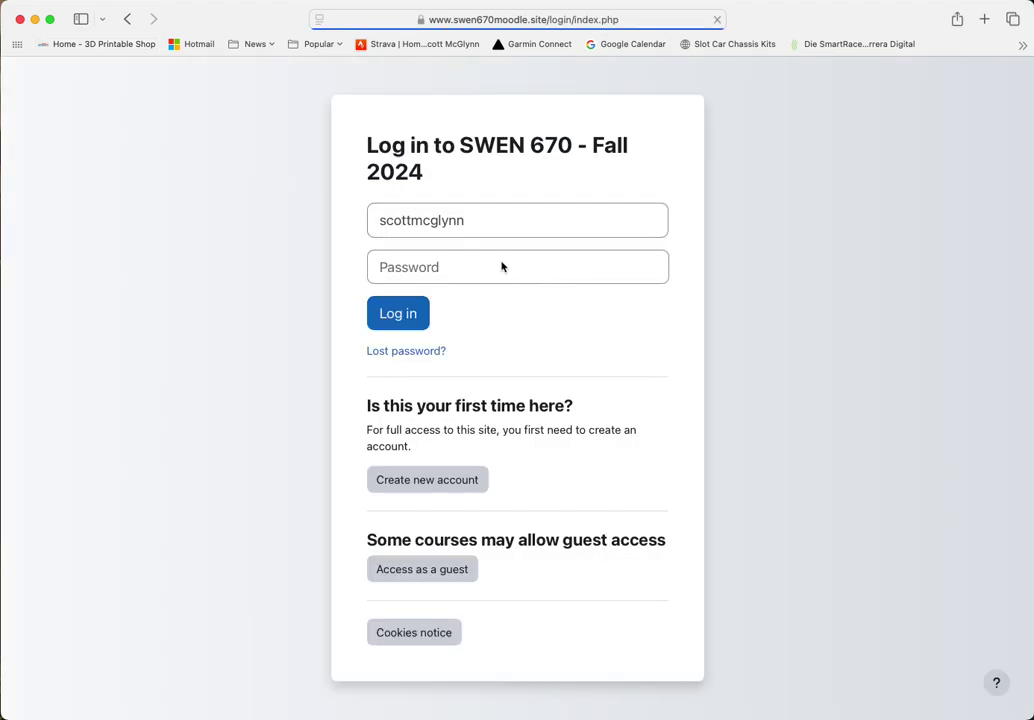
{"action": "type", "text": "joestudent"}
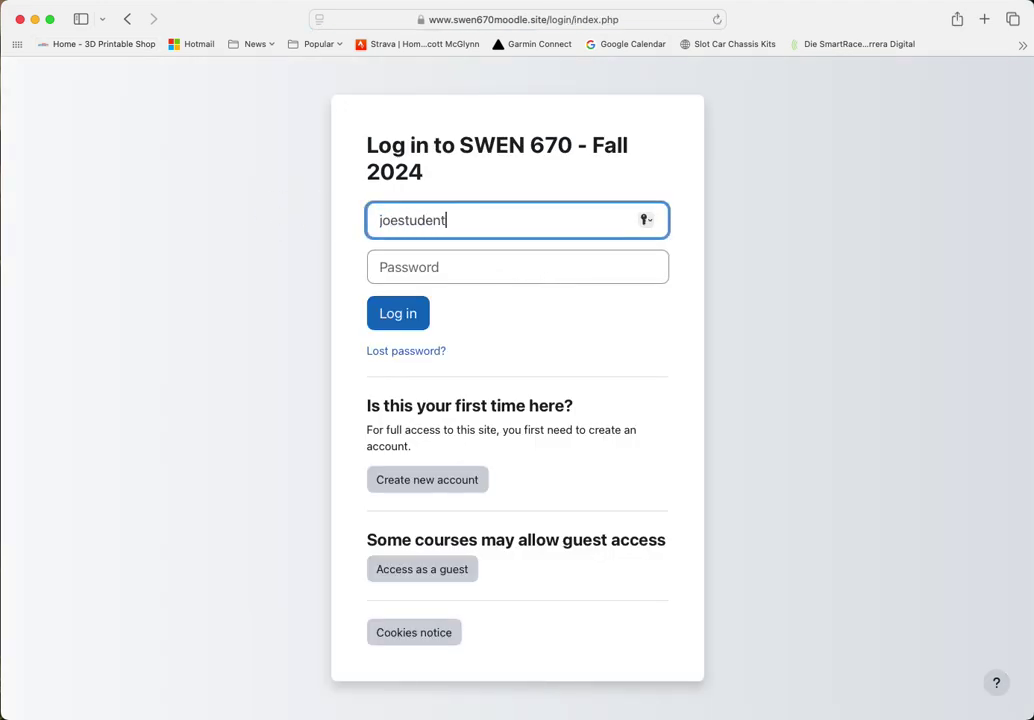
{"action": "key", "text": "Tab"}
{"action": "type", "text": "********"}
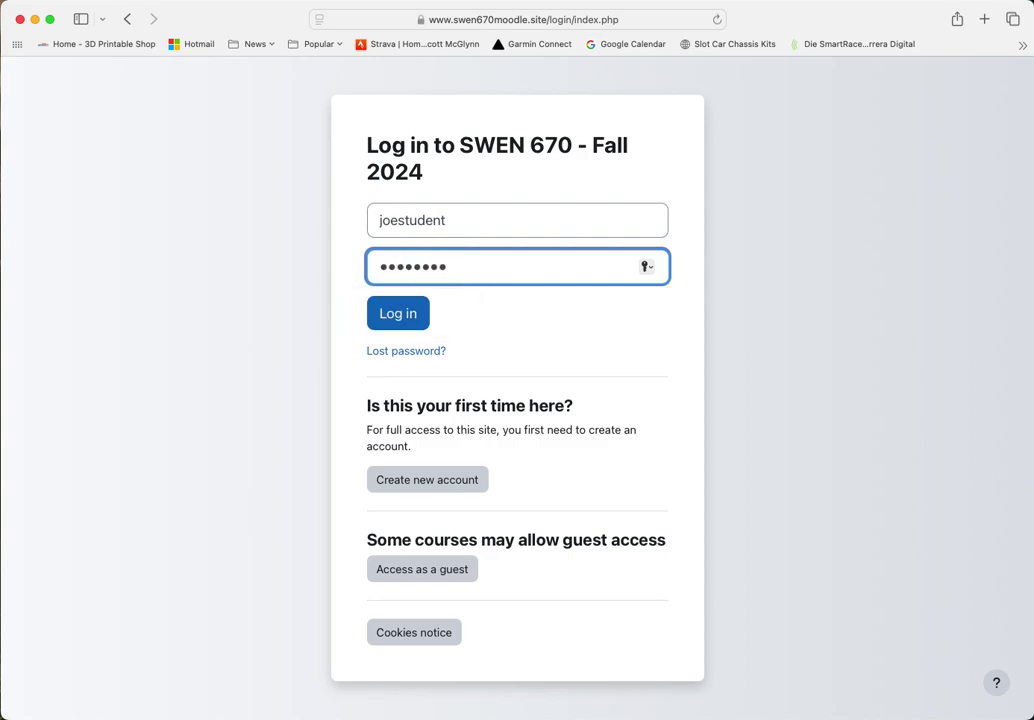
{"action": "left_click", "coordinate": [391, 320]}
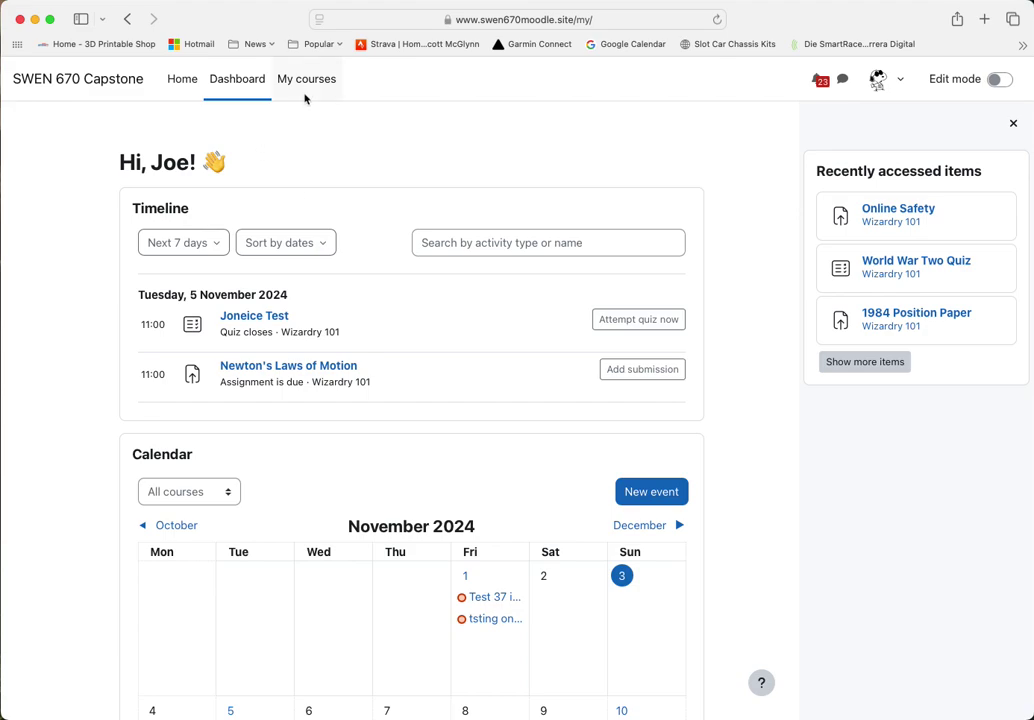
Step: Open the Robert Frost quiz in Section 1 of the Wizardry 101 course and start an attempt
{"action": "left_click", "coordinate": [309, 86]}
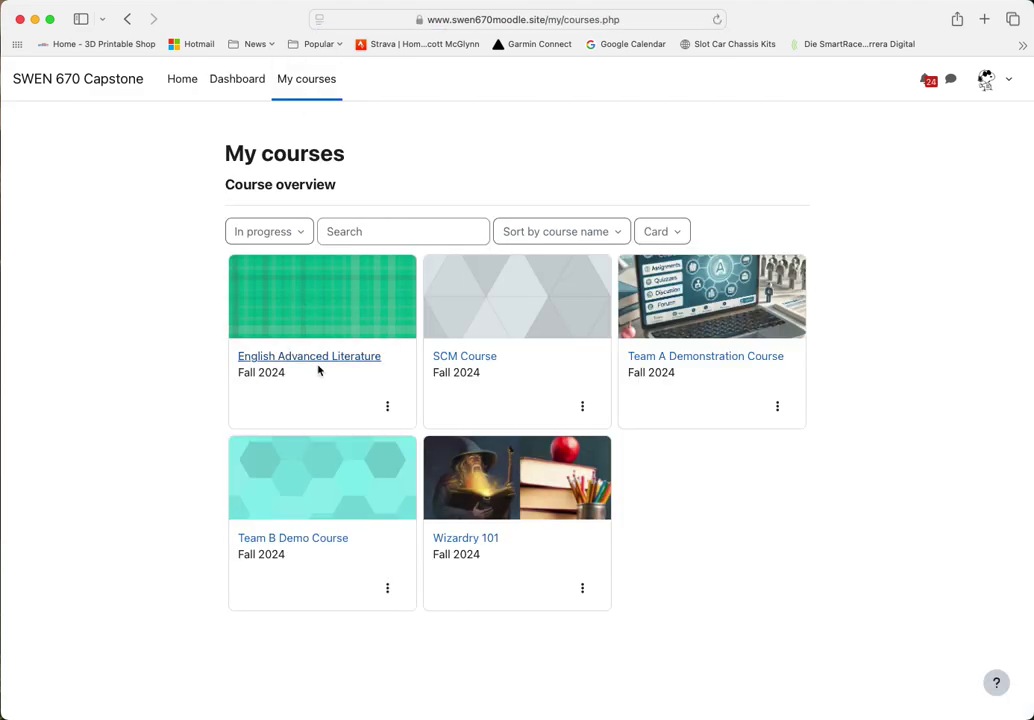
{"action": "left_click", "coordinate": [469, 537]}
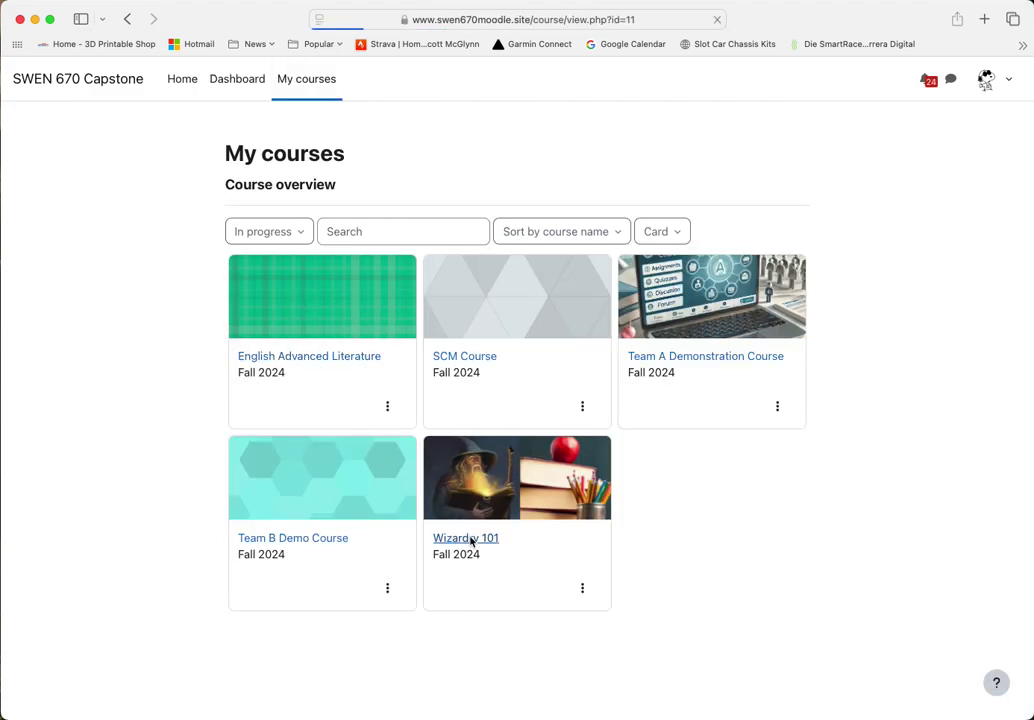
{"action": "scroll", "coordinate": [143, 448], "scroll_direction": "down", "scroll_amount": 5}
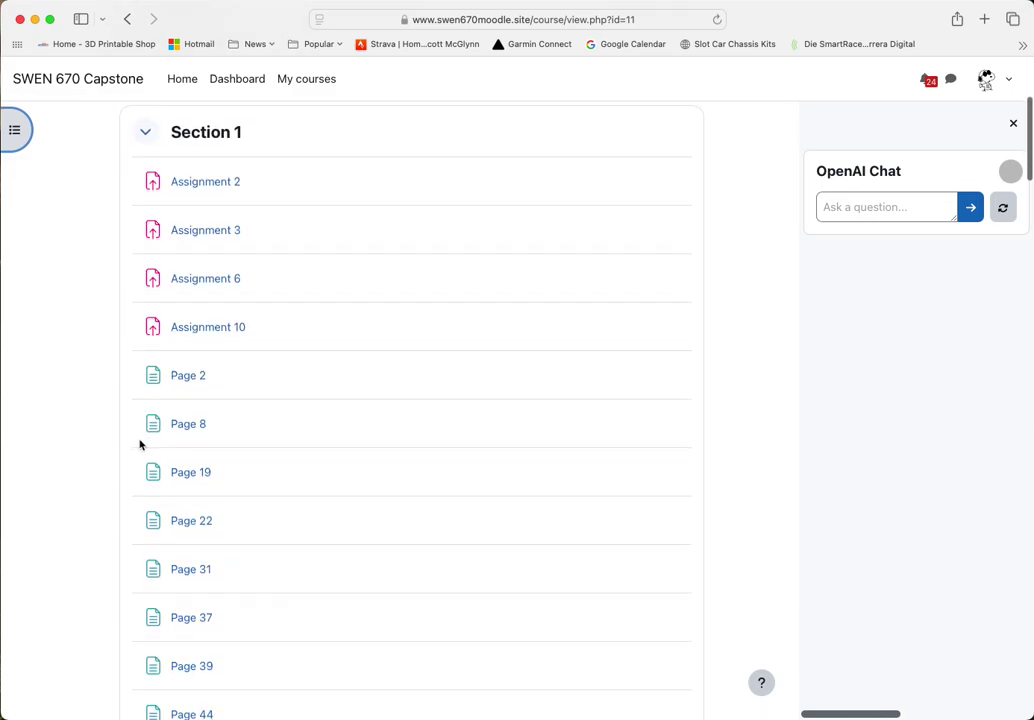
{"action": "scroll", "coordinate": [140, 444], "scroll_direction": "down", "scroll_amount": 6}
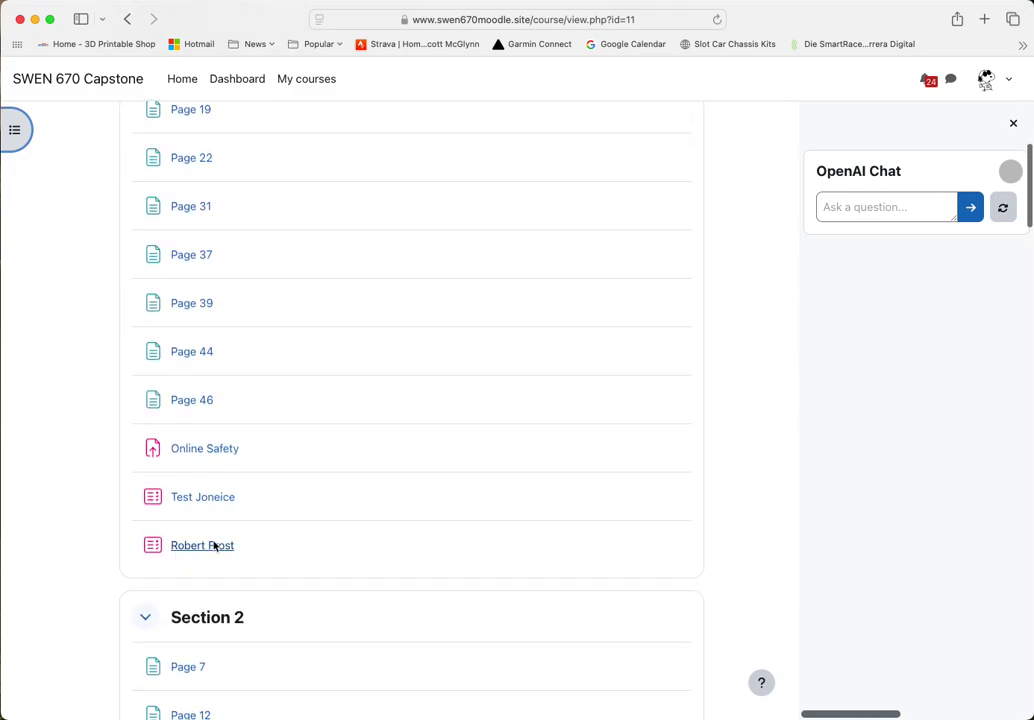
{"action": "left_click", "coordinate": [214, 546]}
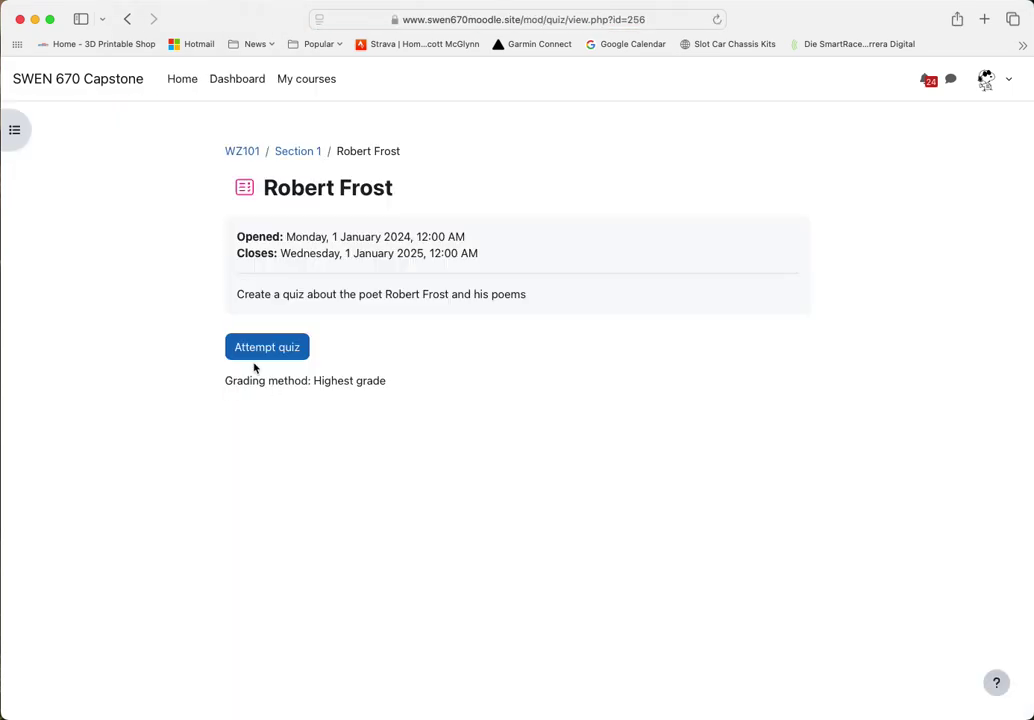
{"action": "left_click", "coordinate": [258, 350]}
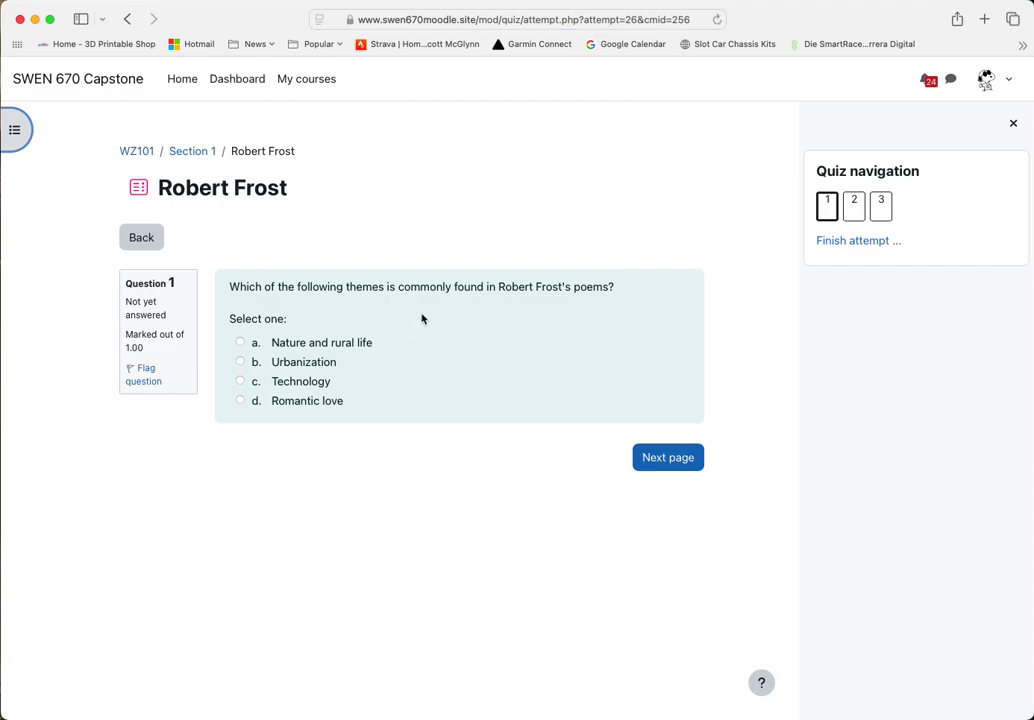
Step: Answer question 1 with "Nature and rural life" and question 2 with True, continuing to question 3
{"action": "left_click", "coordinate": [240, 342]}
{"action": "left_click", "coordinate": [667, 485]}
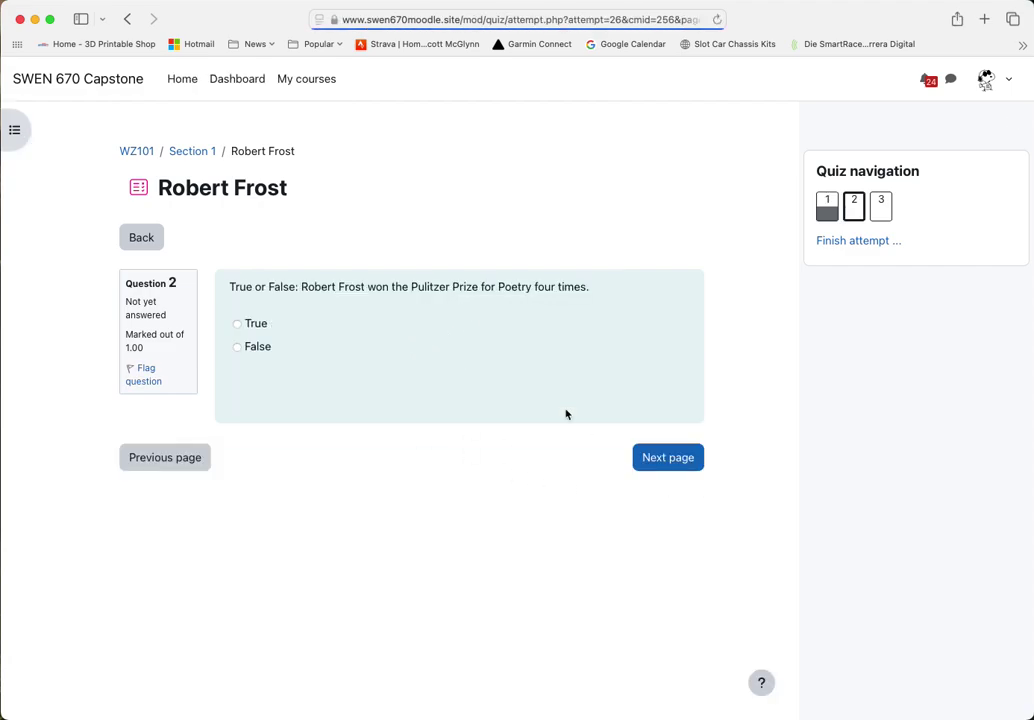
{"action": "left_click", "coordinate": [237, 324]}
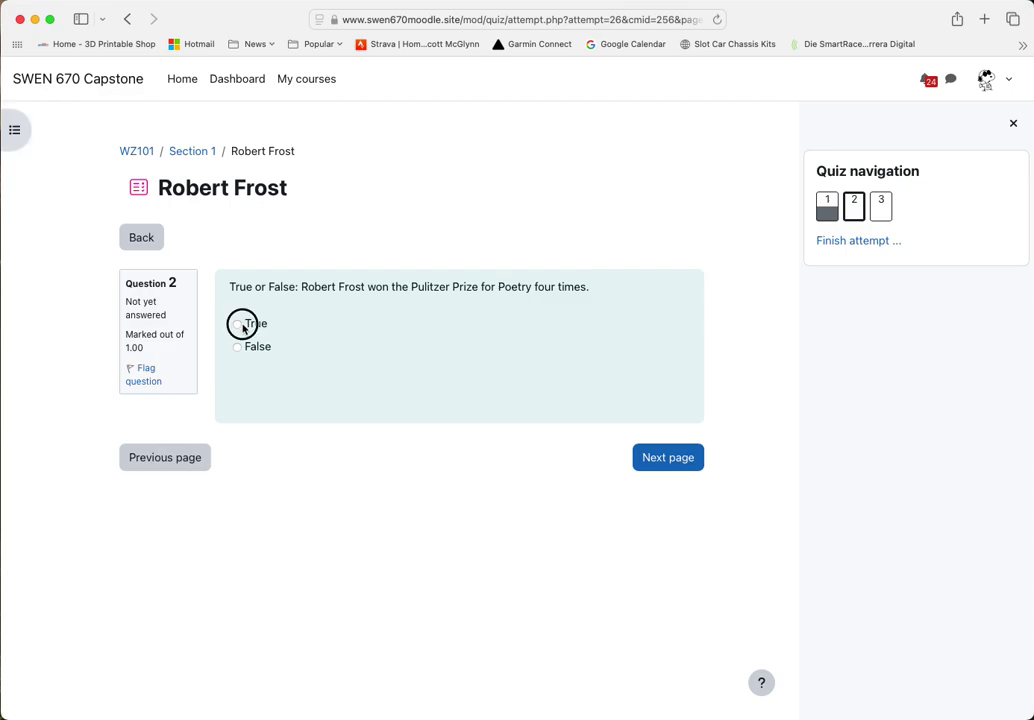
{"action": "left_click", "coordinate": [686, 463]}
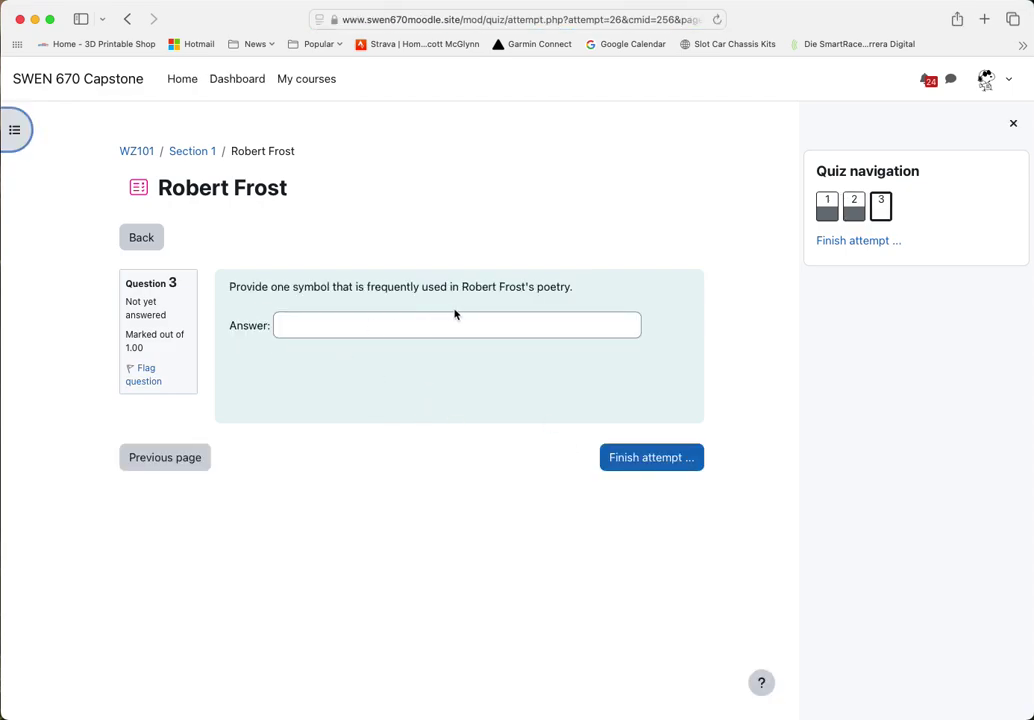
Step: Answer question 3 with "nature" and submit the whole quiz attempt
{"action": "left_click", "coordinate": [418, 330]}
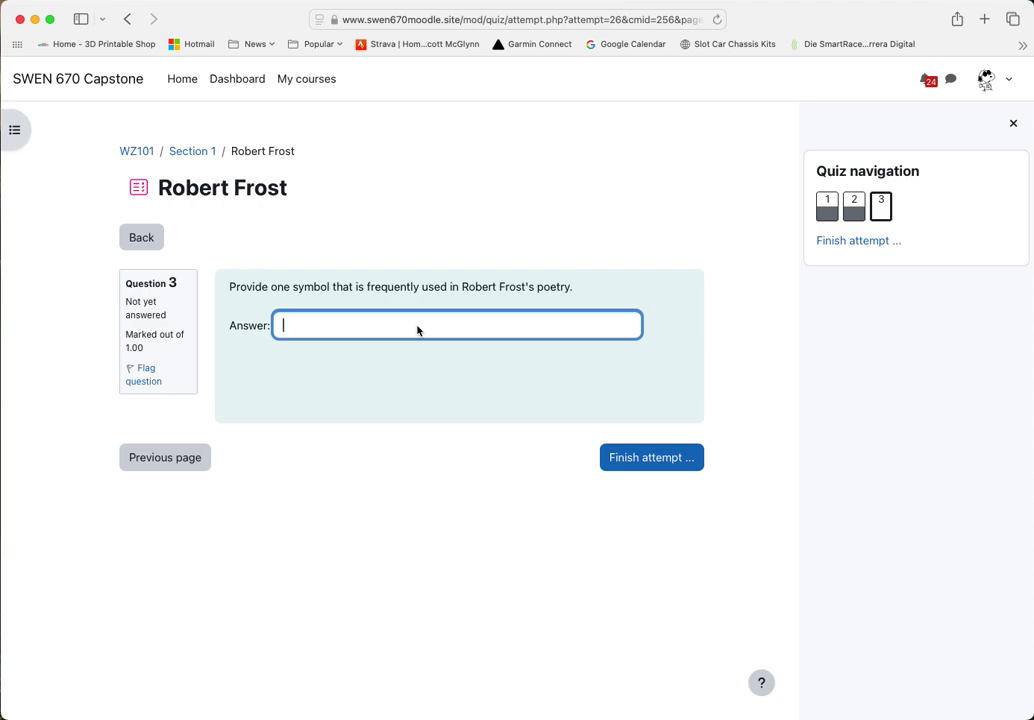
{"action": "type", "text": "nature"}
{"action": "left_click", "coordinate": [623, 460]}
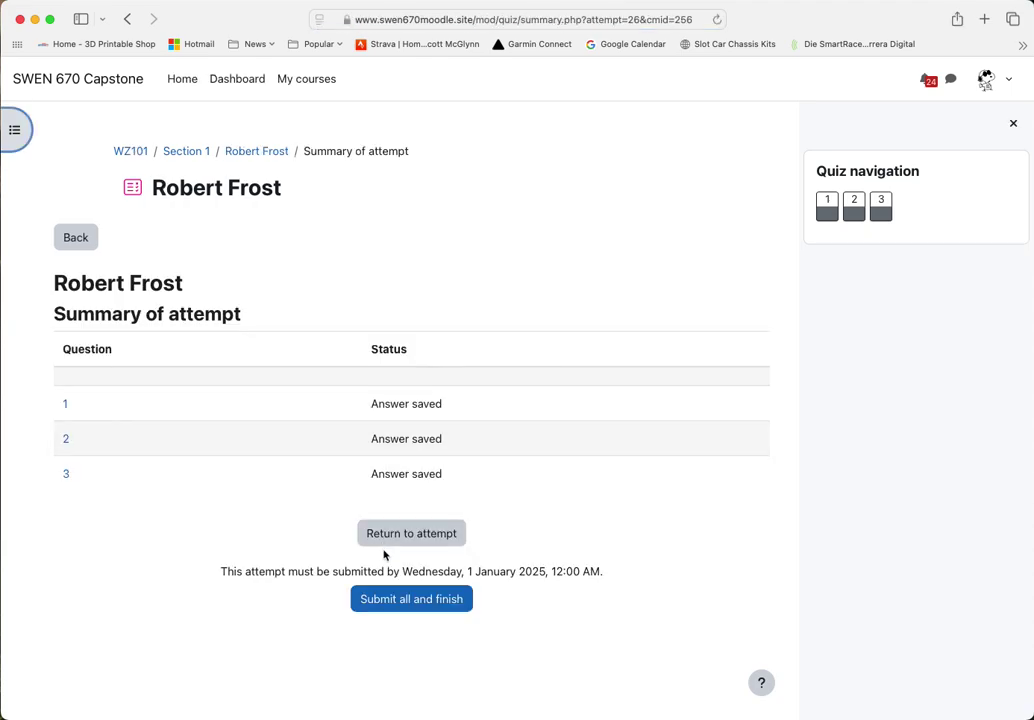
{"action": "left_click", "coordinate": [406, 599]}
{"action": "left_click", "coordinate": [607, 199]}
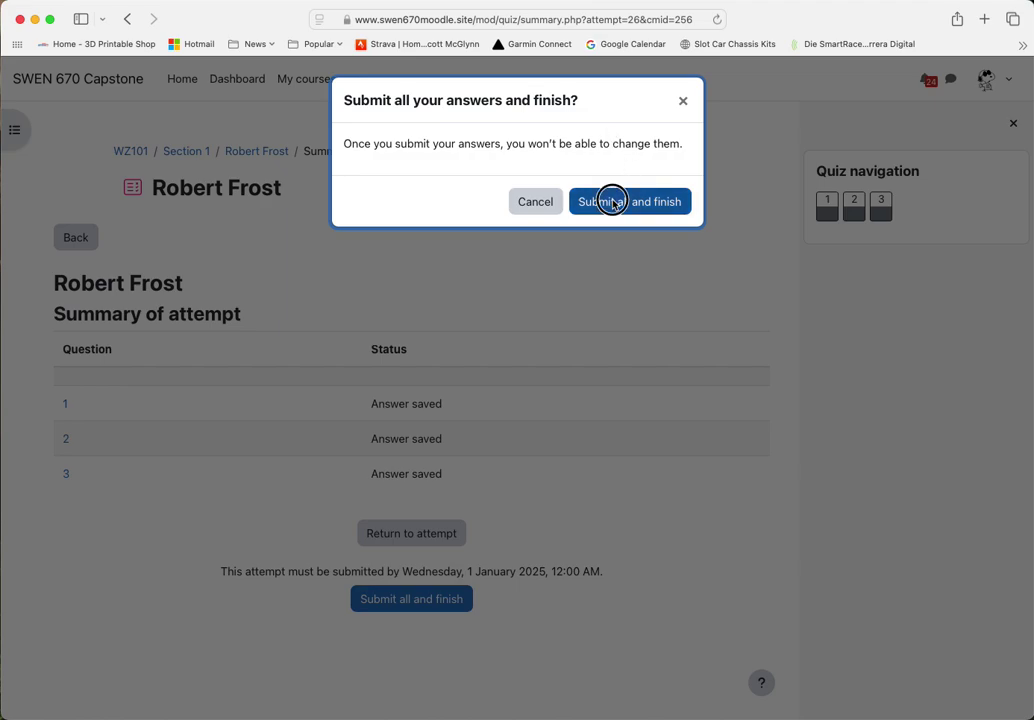
Step: Look over the marked answers and start a second attempt at the Robert Frost quiz from the WZ101 course page
{"action": "scroll", "coordinate": [530, 354], "scroll_direction": "down", "scroll_amount": 6}
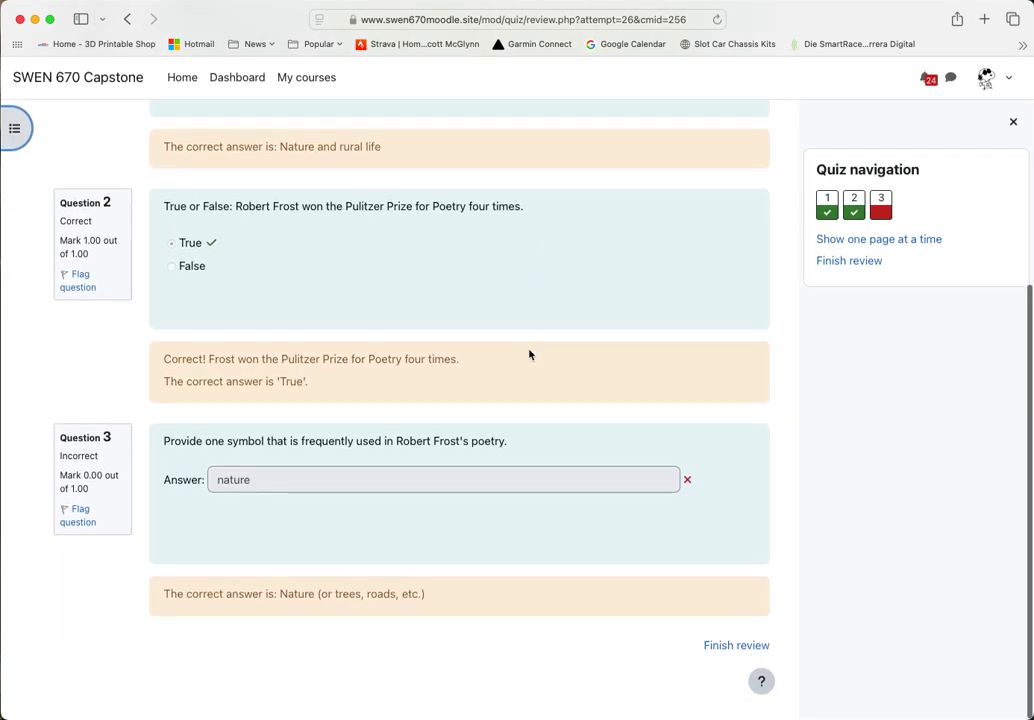
{"action": "scroll", "coordinate": [530, 354], "scroll_direction": "up", "scroll_amount": 2}
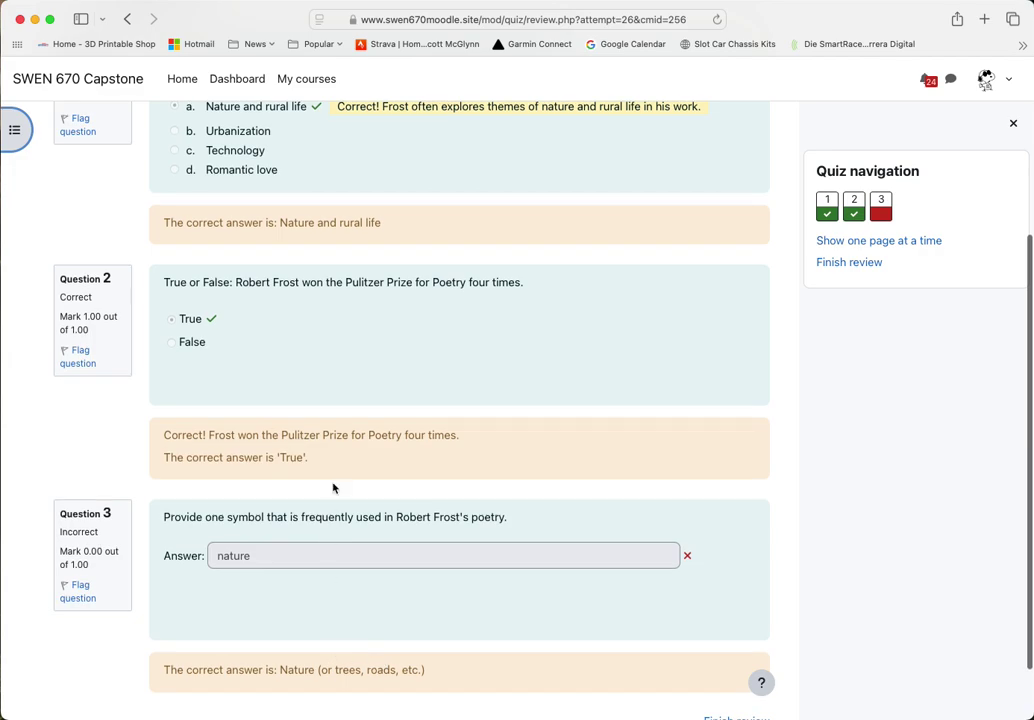
{"action": "scroll", "coordinate": [335, 487], "scroll_direction": "up", "scroll_amount": 3}
{"action": "scroll", "coordinate": [431, 277], "scroll_direction": "up", "scroll_amount": 5}
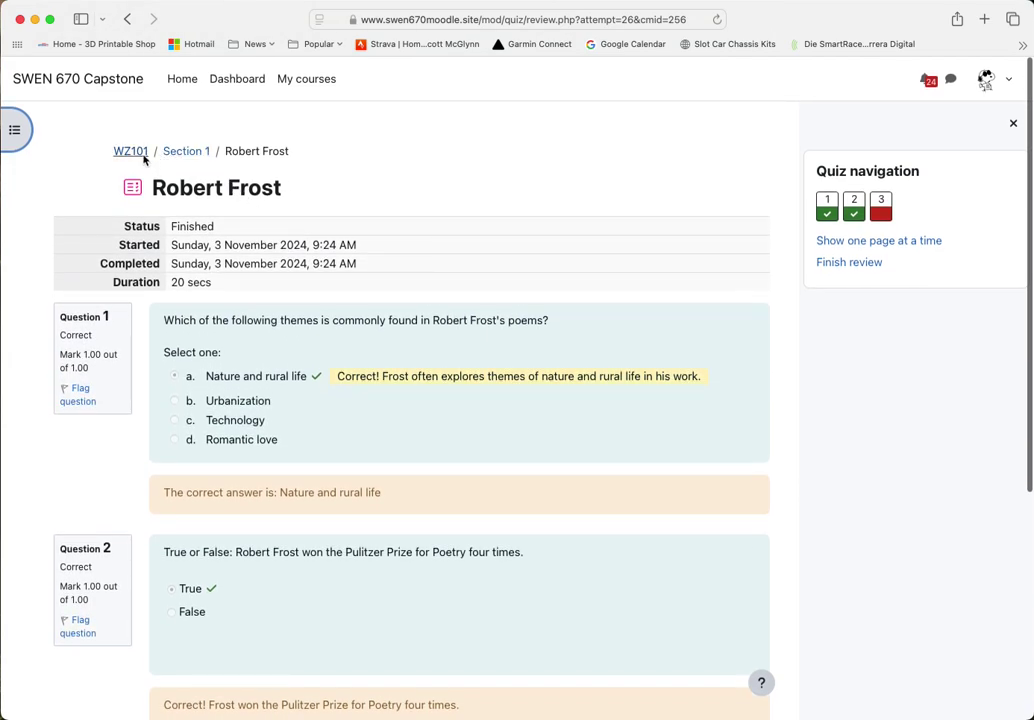
{"action": "left_click", "coordinate": [132, 151]}
{"action": "scroll", "coordinate": [205, 487], "scroll_direction": "down", "scroll_amount": 10}
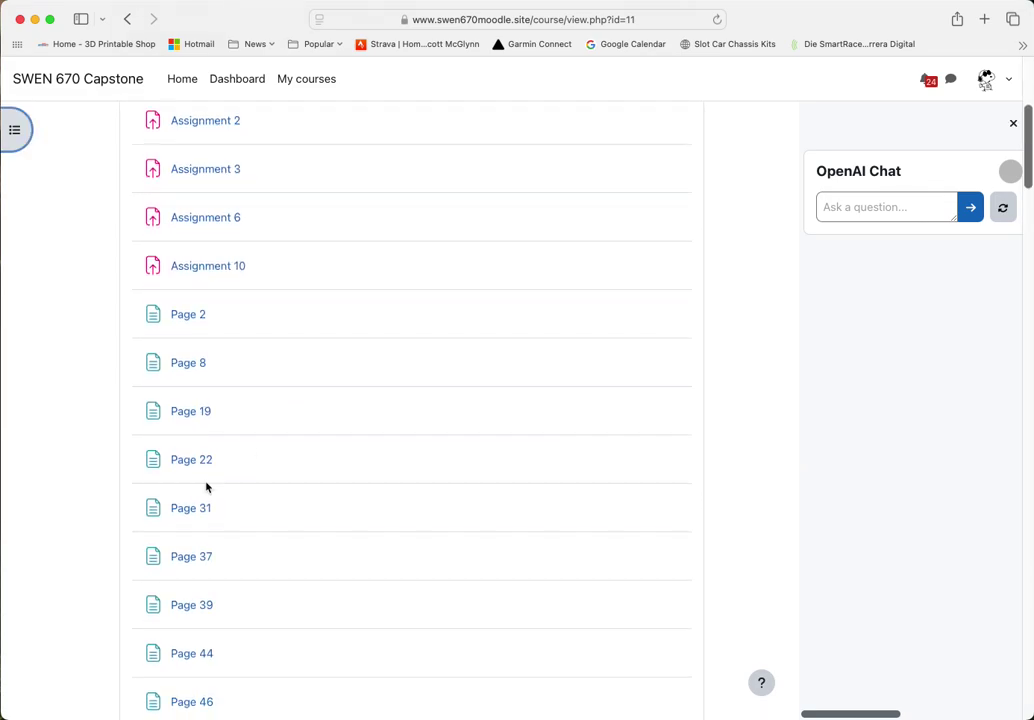
{"action": "left_click", "coordinate": [193, 604]}
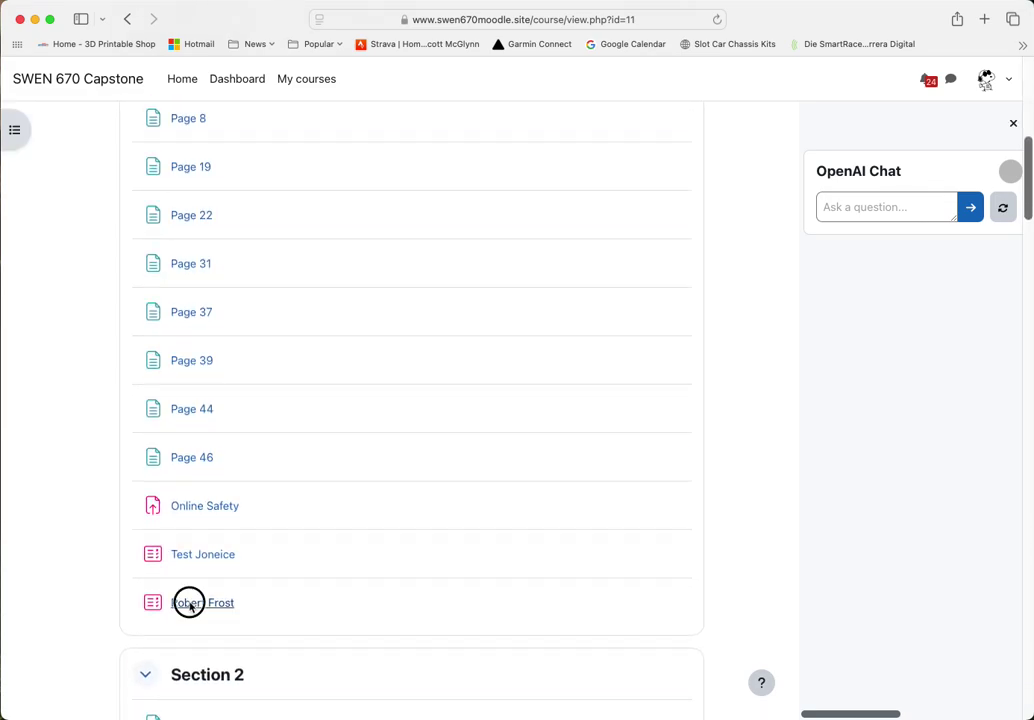
{"action": "left_click", "coordinate": [291, 347]}
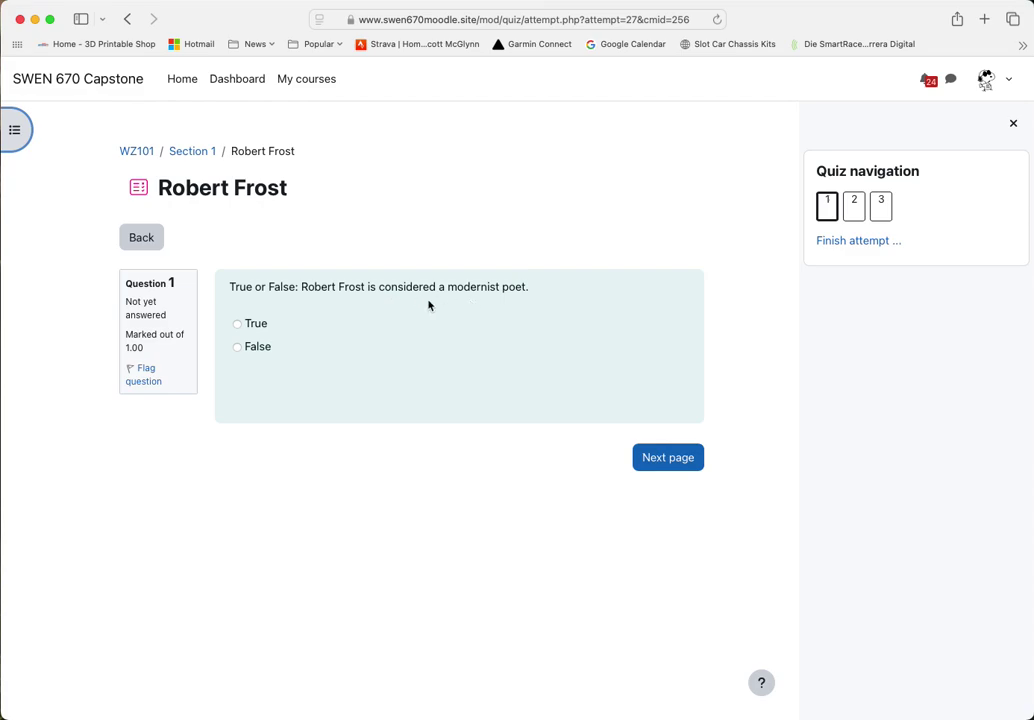
Step: Answer the modernist poet question with False and the snowy evening poem question with "Woods"
{"action": "left_click", "coordinate": [238, 347]}
{"action": "left_click", "coordinate": [668, 461]}
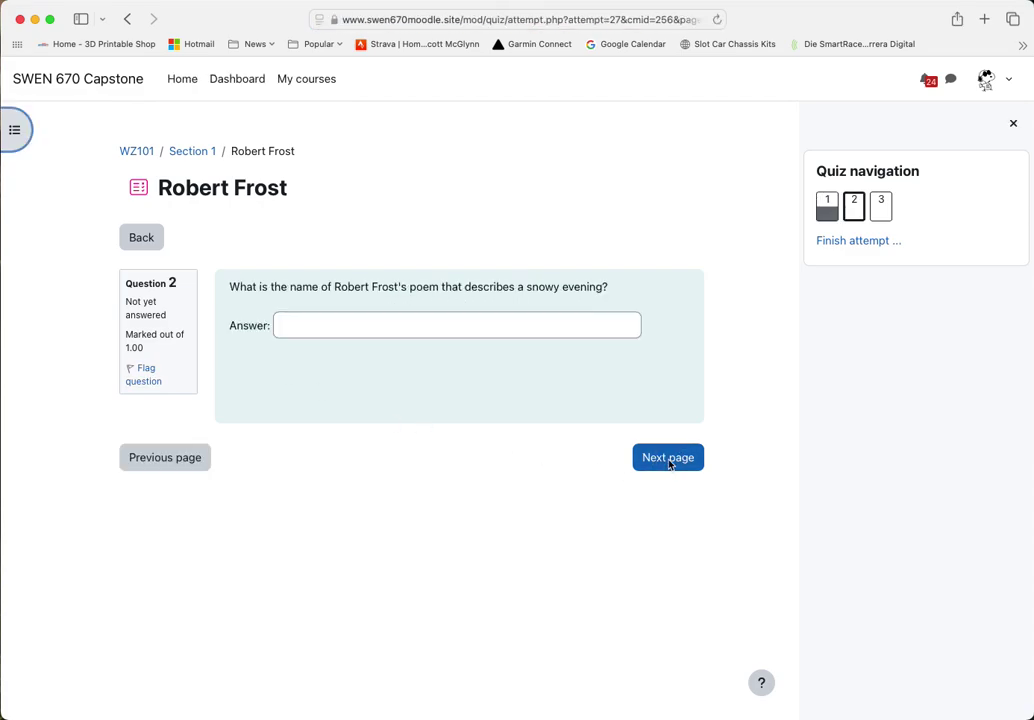
{"action": "left_click", "coordinate": [486, 329]}
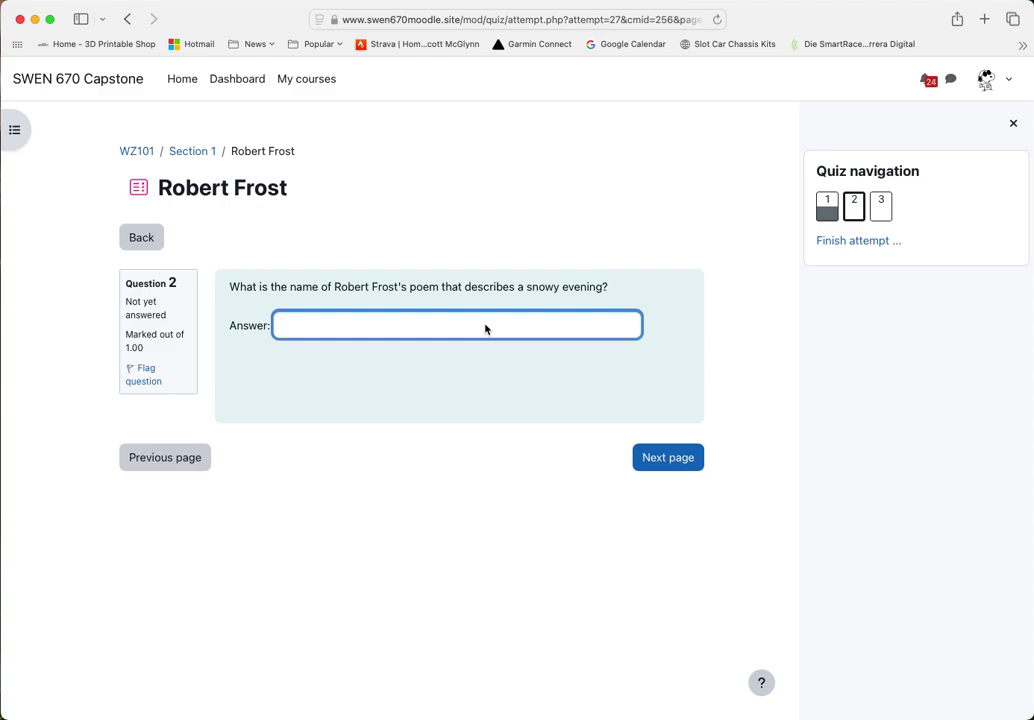
{"action": "type", "text": "Woods"}
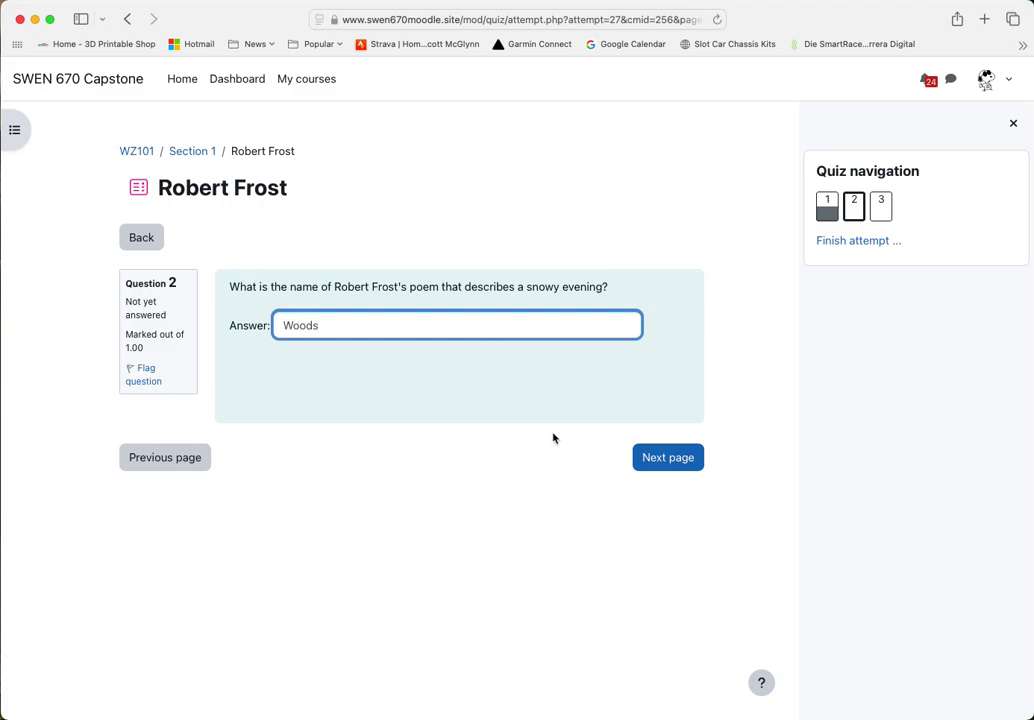
{"action": "left_click", "coordinate": [656, 460]}
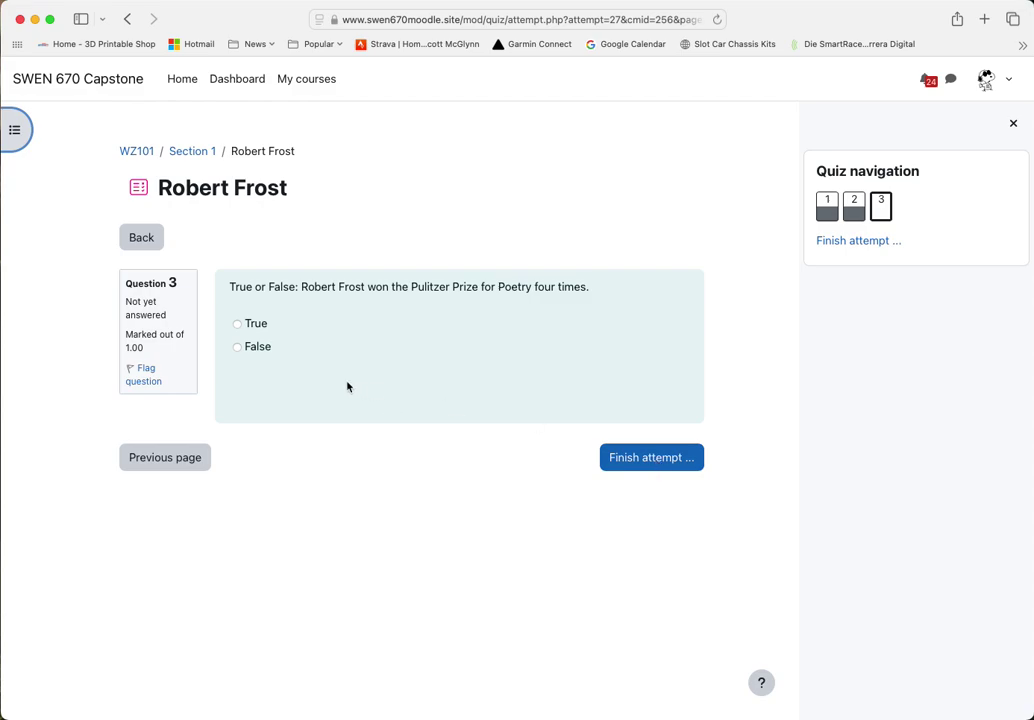
Step: Answer the Pulitzer Prize question with True, submit the second attempt and look over its feedback
{"action": "left_click", "coordinate": [254, 326]}
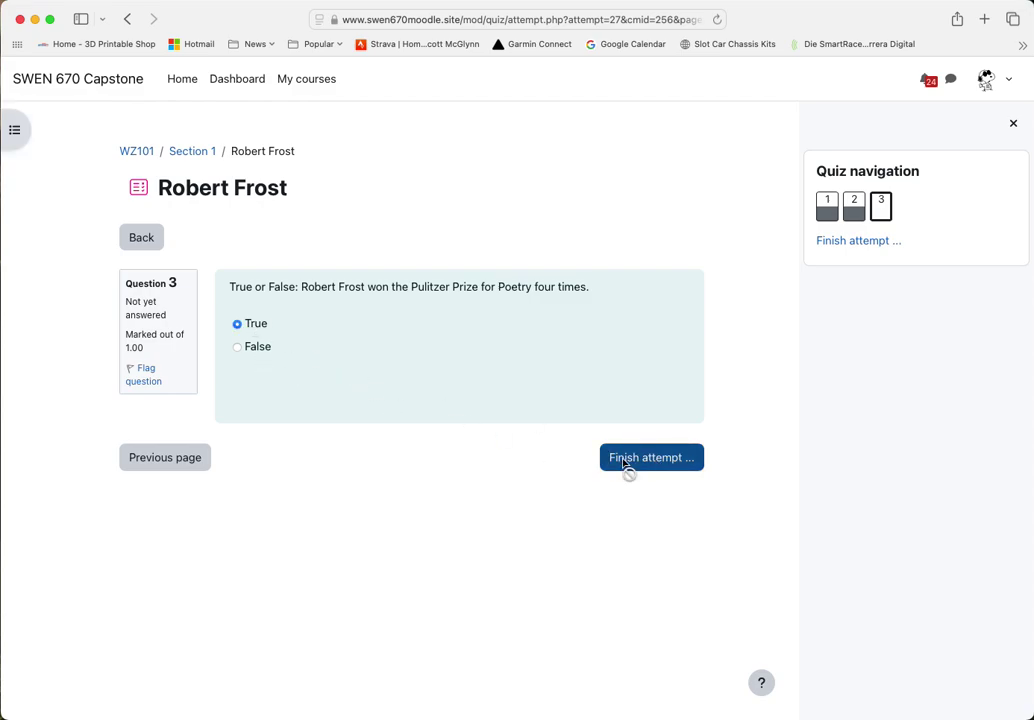
{"action": "left_click", "coordinate": [625, 462]}
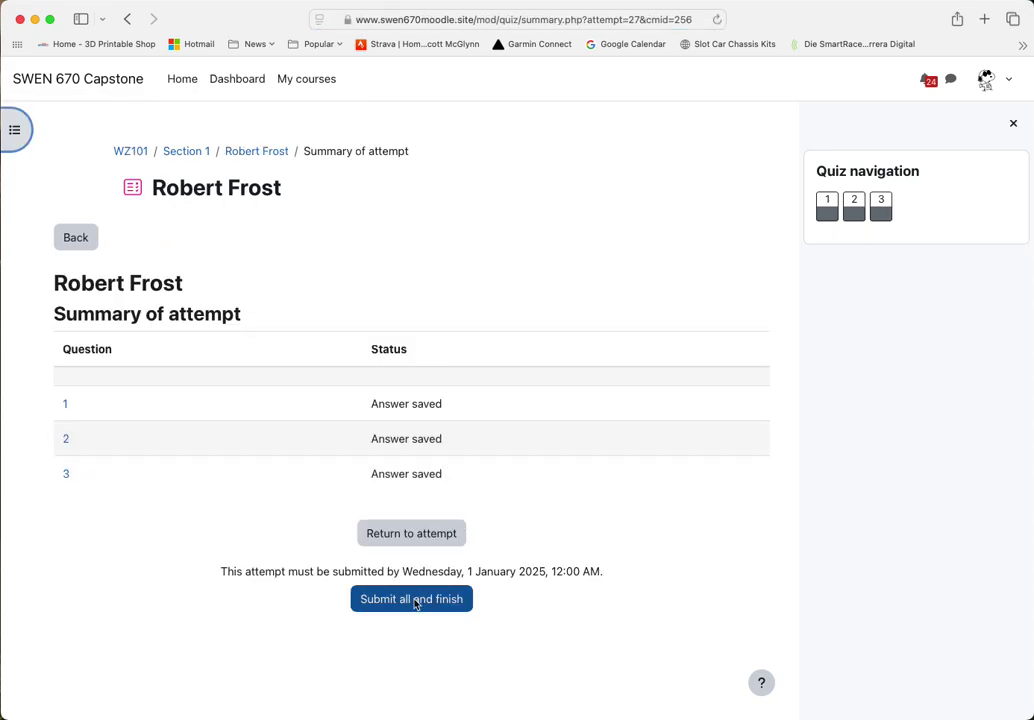
{"action": "left_click", "coordinate": [413, 600]}
{"action": "left_click", "coordinate": [619, 199]}
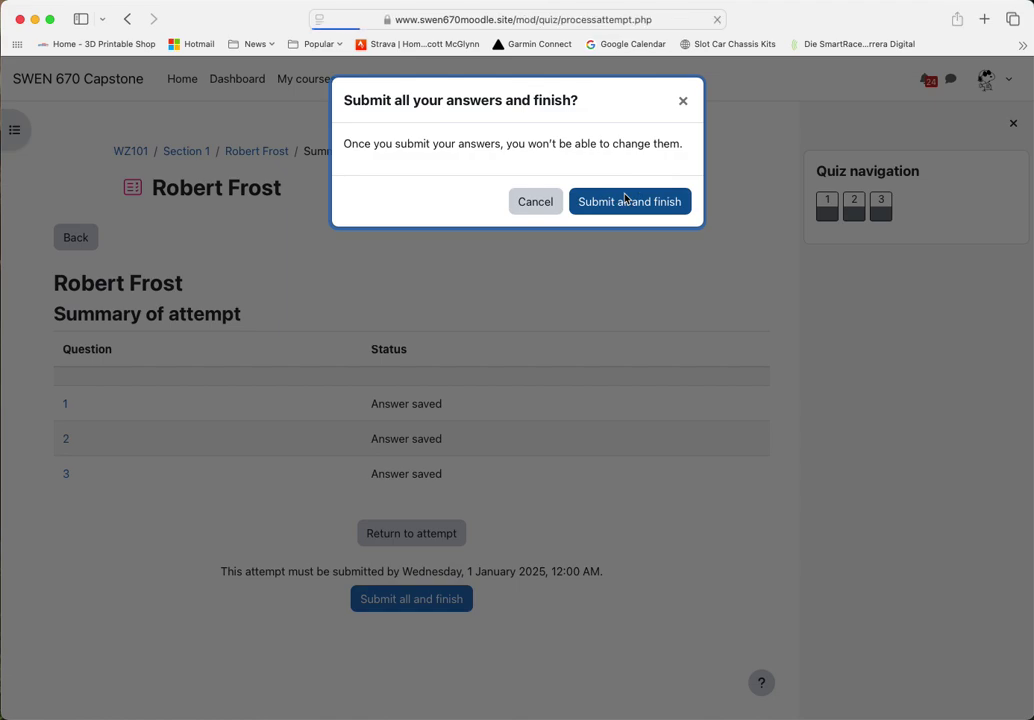
{"action": "scroll", "coordinate": [630, 275], "scroll_direction": "down", "scroll_amount": 5}
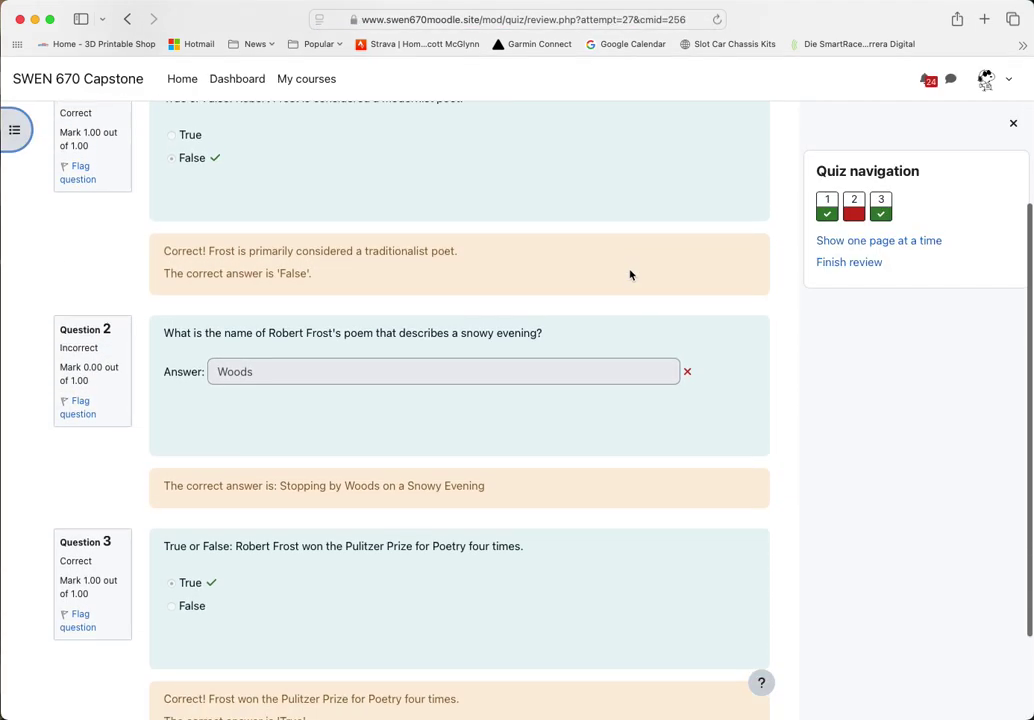
{"action": "scroll", "coordinate": [630, 275], "scroll_direction": "up", "scroll_amount": 3}
Step: Switch to the Learning Lens app and start a new essay assignment from the essays area
{"action": "key", "text": "super+Tab"}
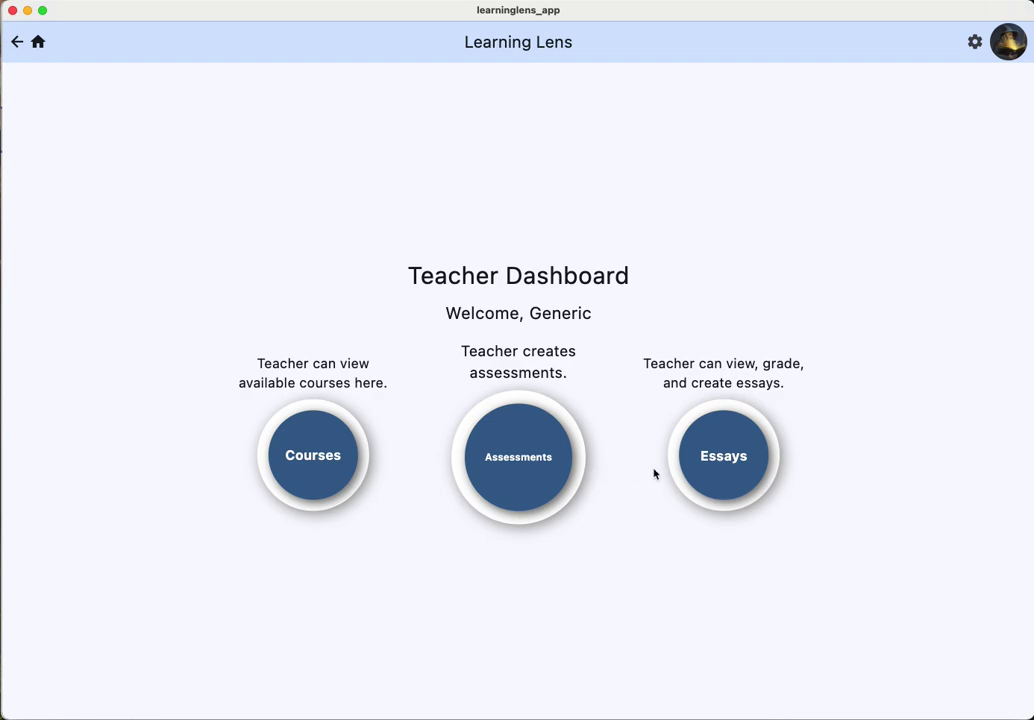
{"action": "left_click", "coordinate": [740, 458]}
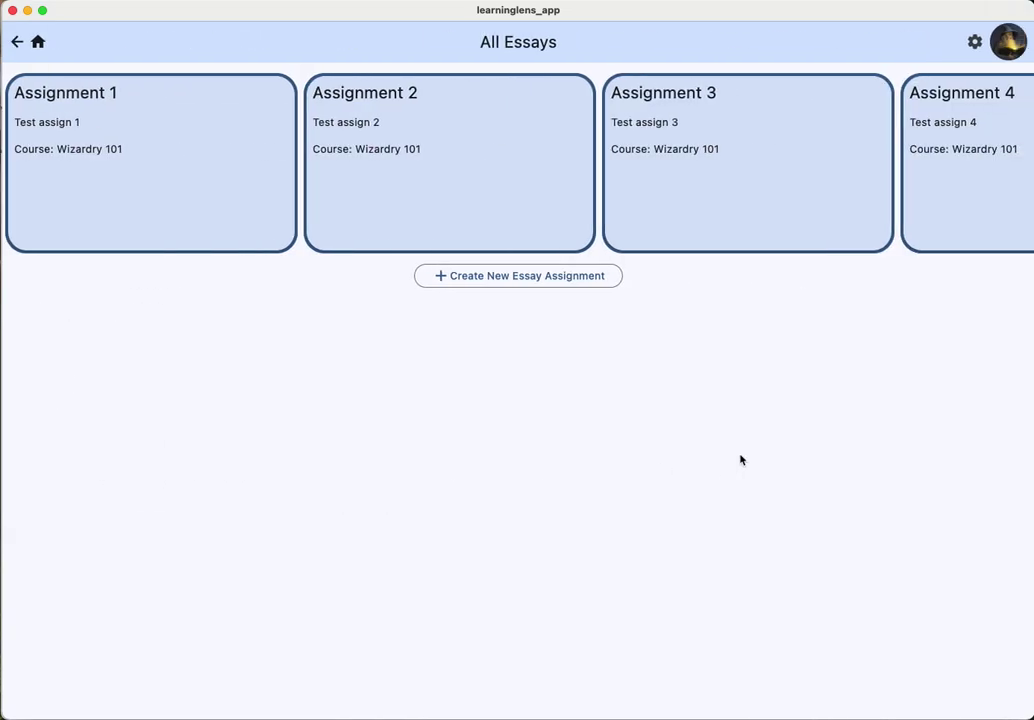
{"action": "left_click", "coordinate": [513, 274]}
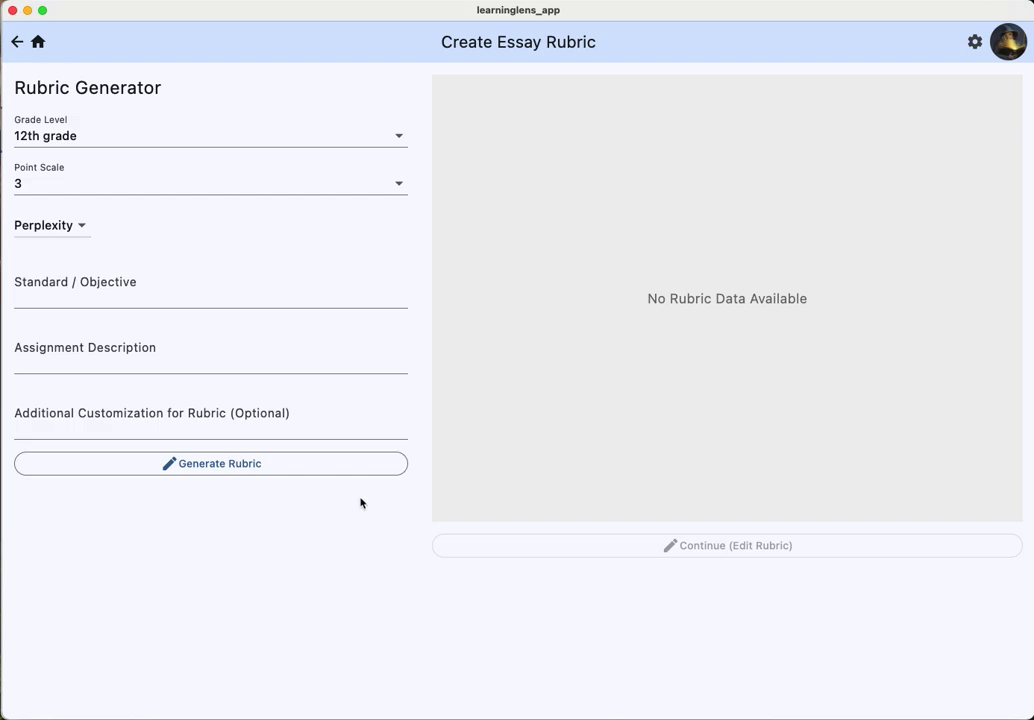
Step: Set the rubric's point scale to 5, the AI model to OpenAI and the standard / objective to "Poets"
{"action": "left_click", "coordinate": [96, 186]}
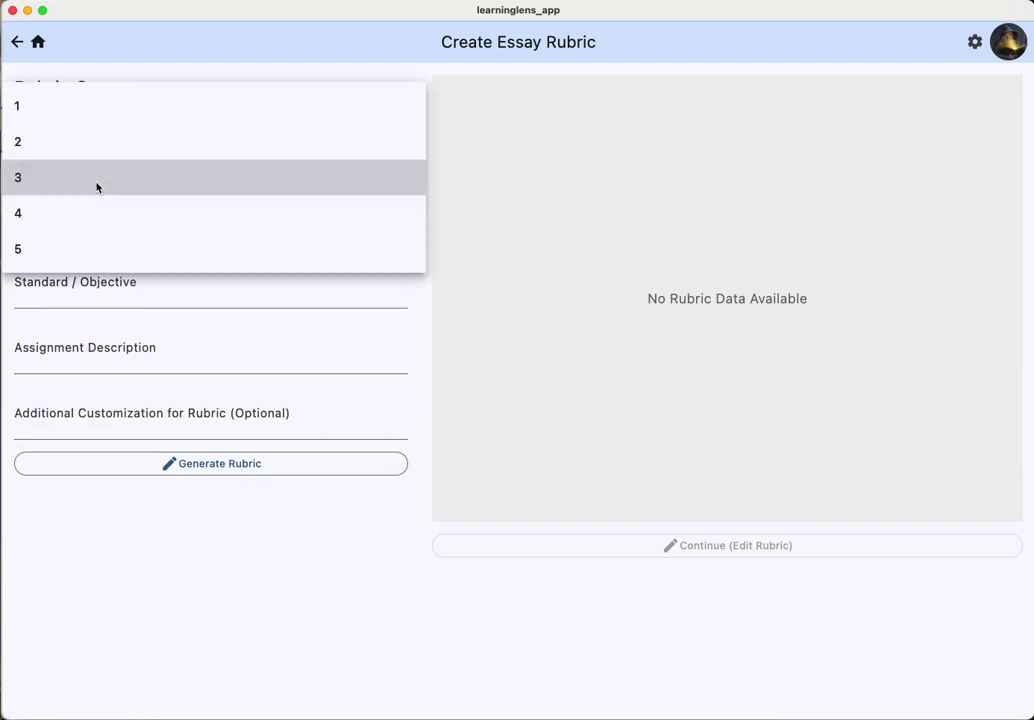
{"action": "left_click", "coordinate": [67, 248]}
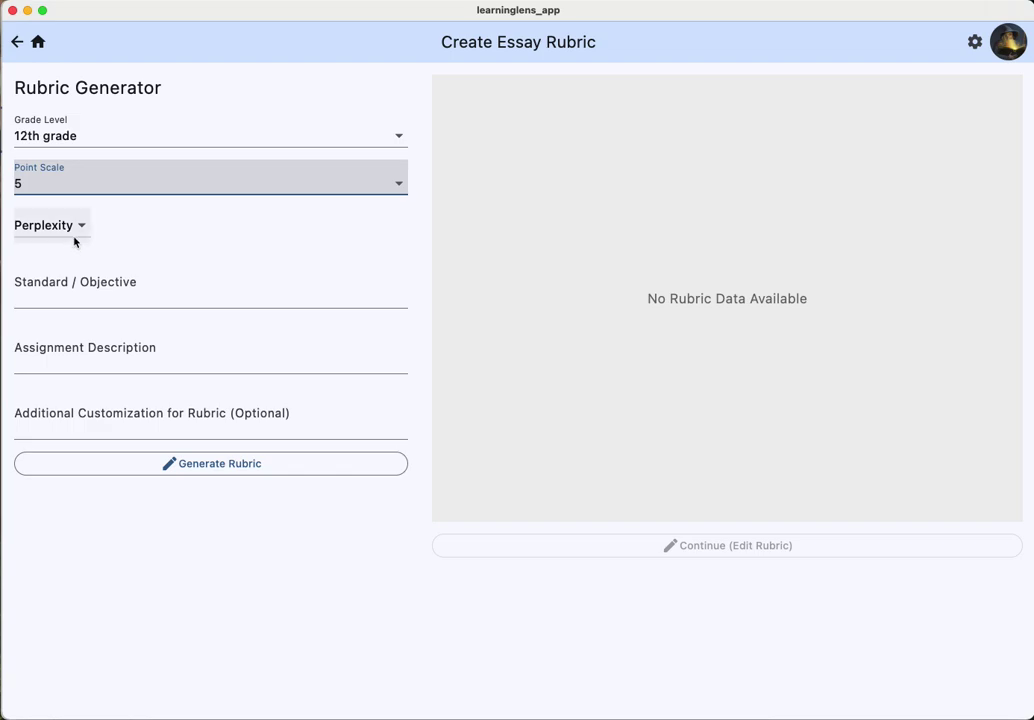
{"action": "left_click", "coordinate": [70, 236]}
{"action": "left_click", "coordinate": [56, 261]}
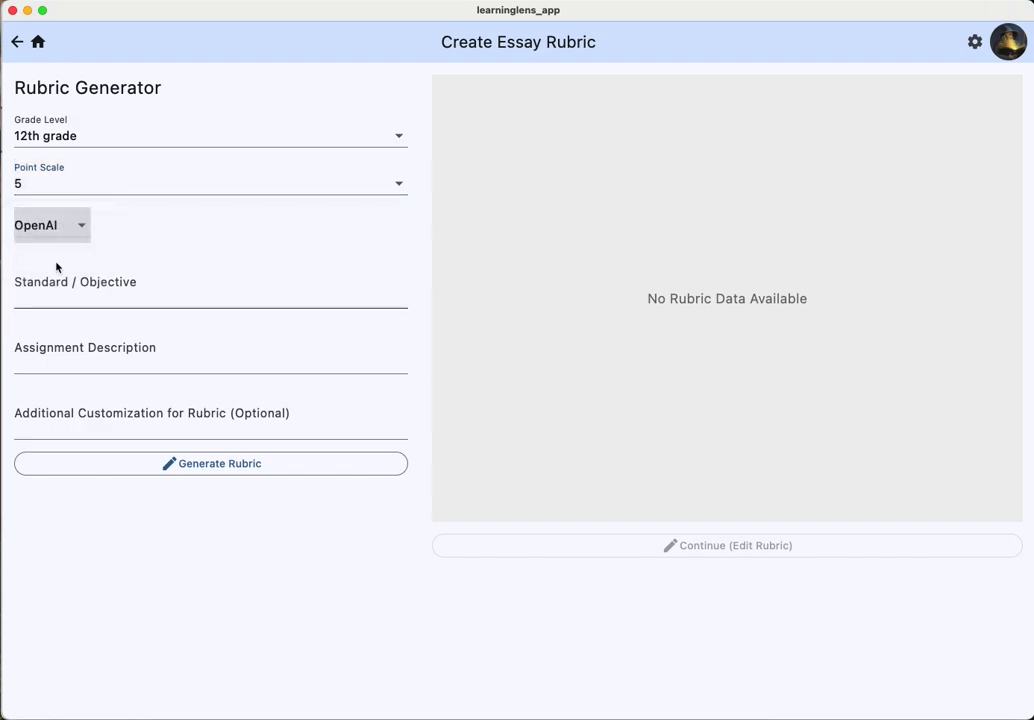
{"action": "left_click", "coordinate": [139, 300]}
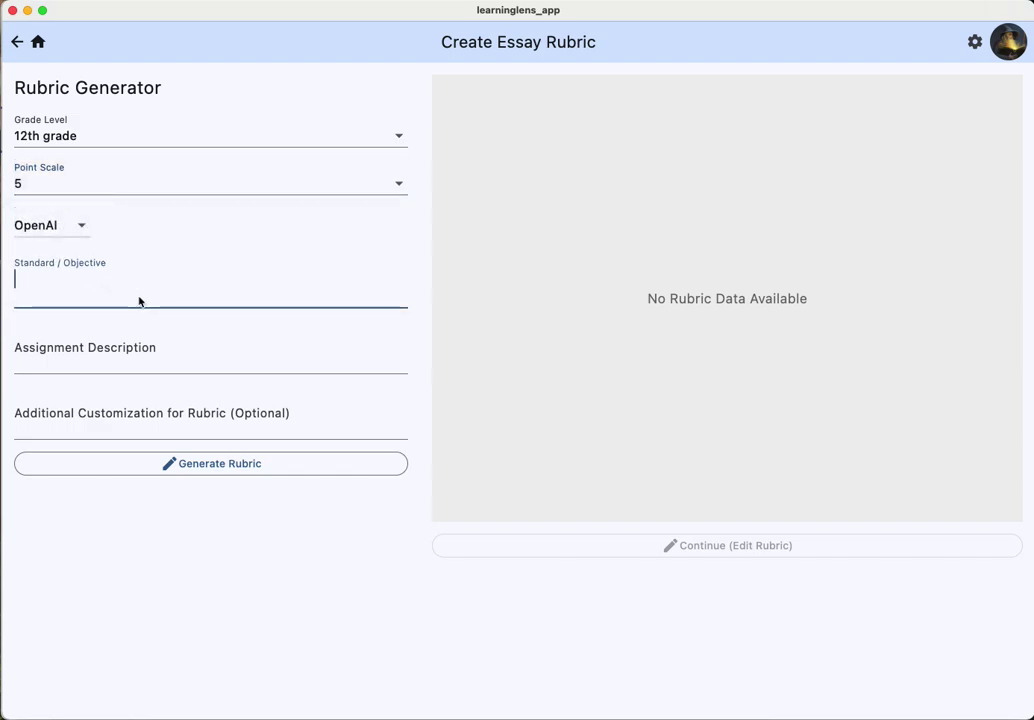
{"action": "type", "text": "Poets"}
Step: Begin the assignment description with "Write a biography about Robert Frost. Be sure to include details about his early work, late work, and any awards"
{"action": "left_click", "coordinate": [119, 368]}
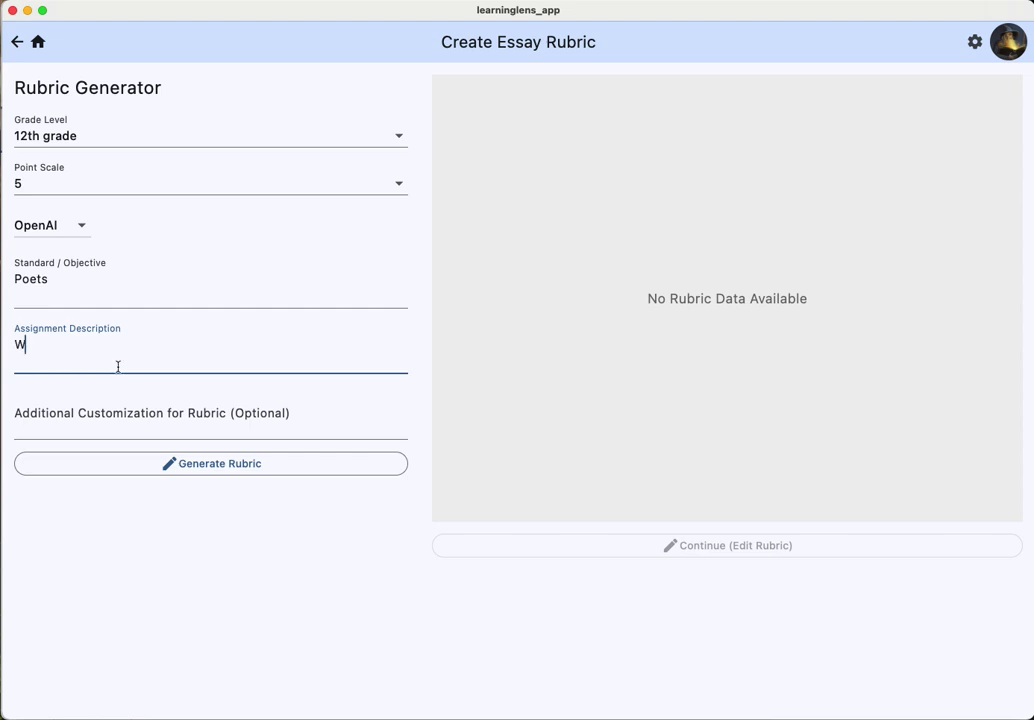
{"action": "type", "text": "Write a biography about Robert Frost."}
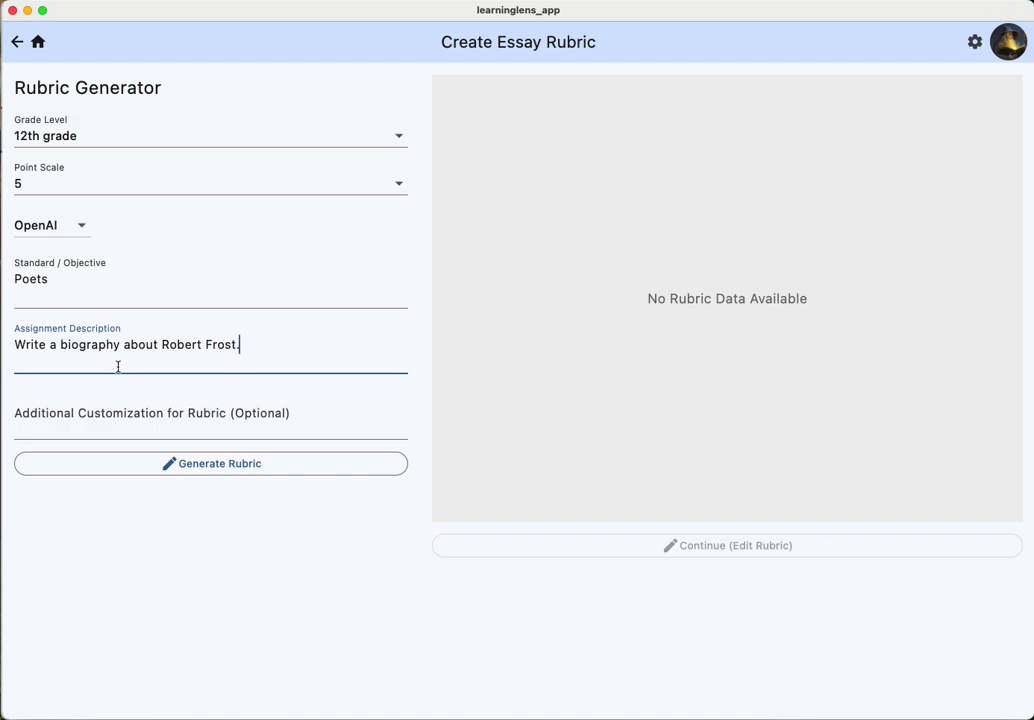
{"action": "type", "text": " Be sure to include details about"}
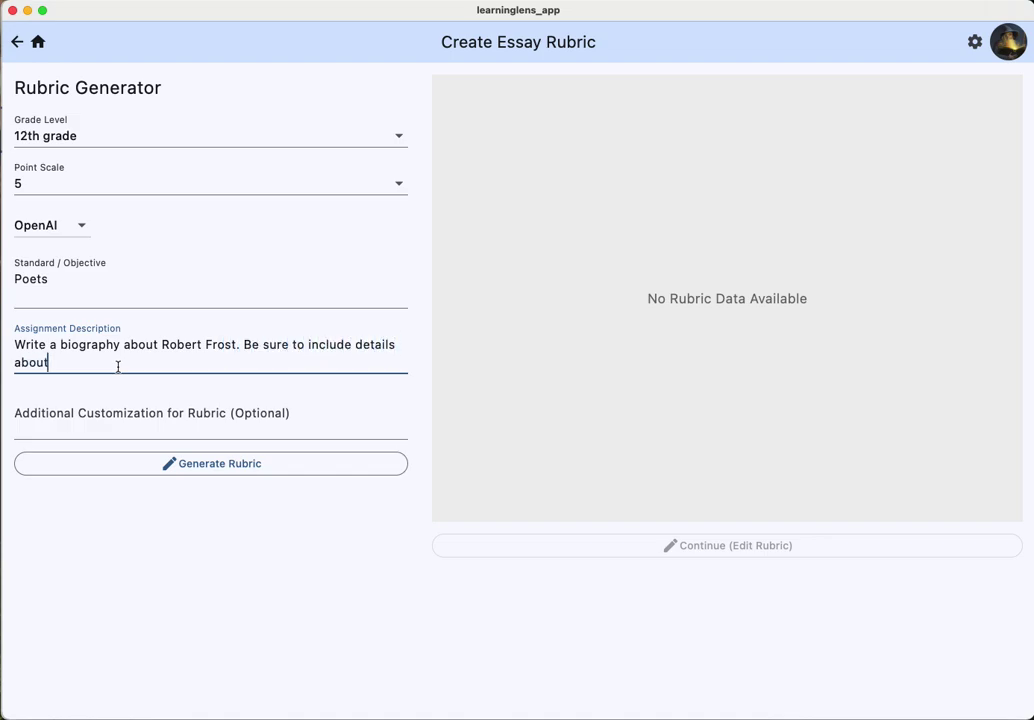
{"action": "type", "text": " his early work, late"}
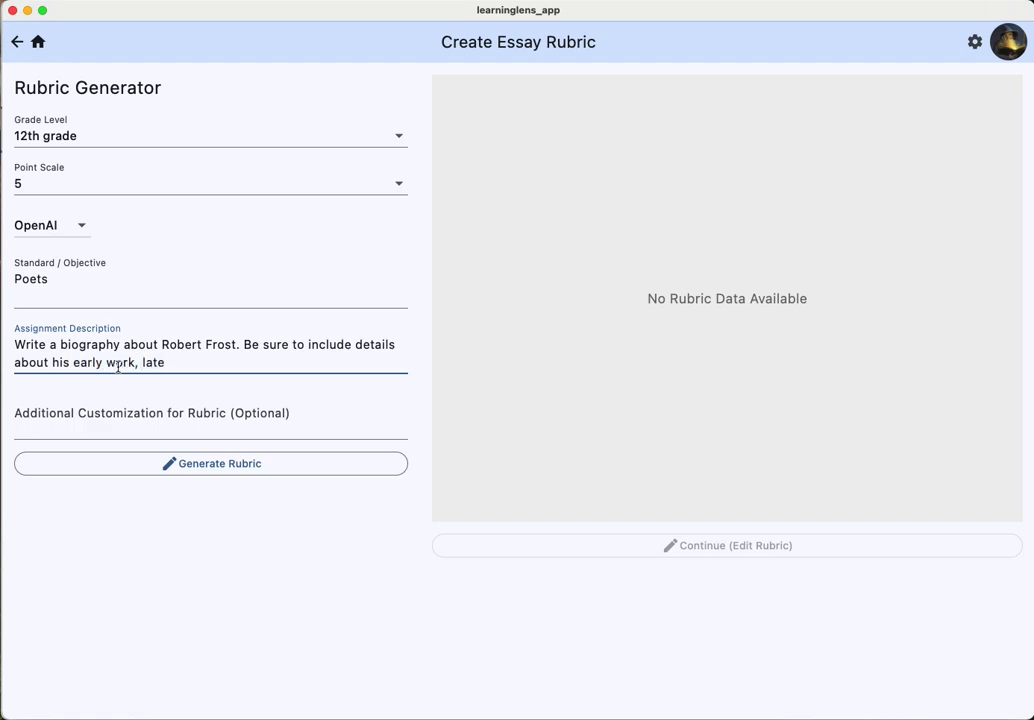
{"action": "type", "text": " work, and any awards"}
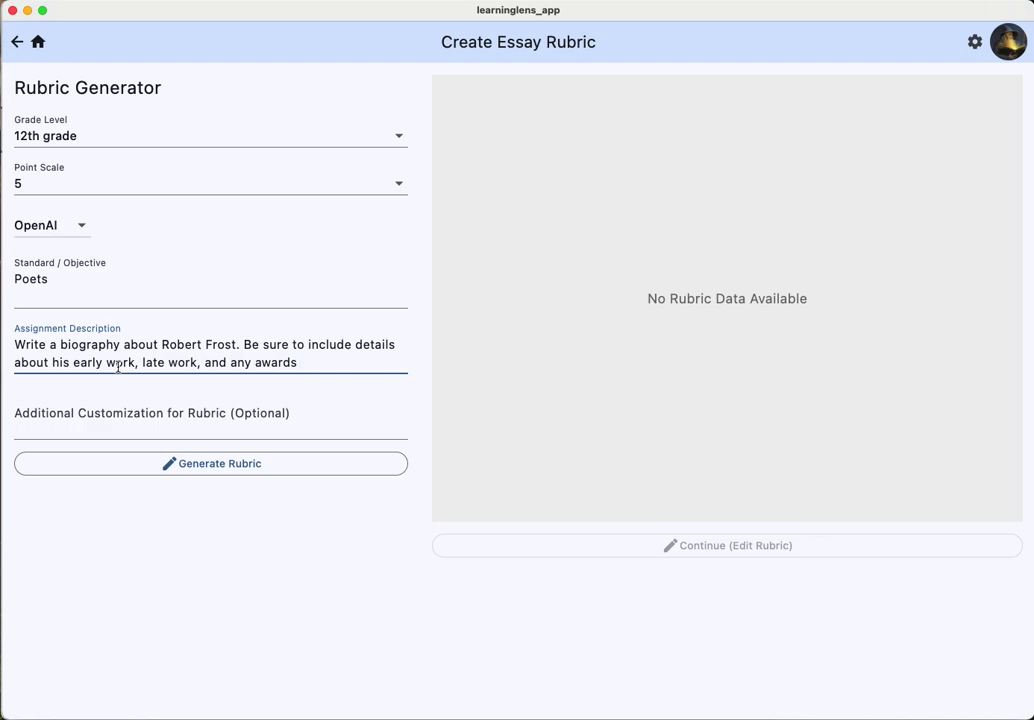
Step: Finish the assignment description with "earned. Also have criteria for grammar." and generate the rubric
{"action": "type", "text": " earned. Also have cri"}
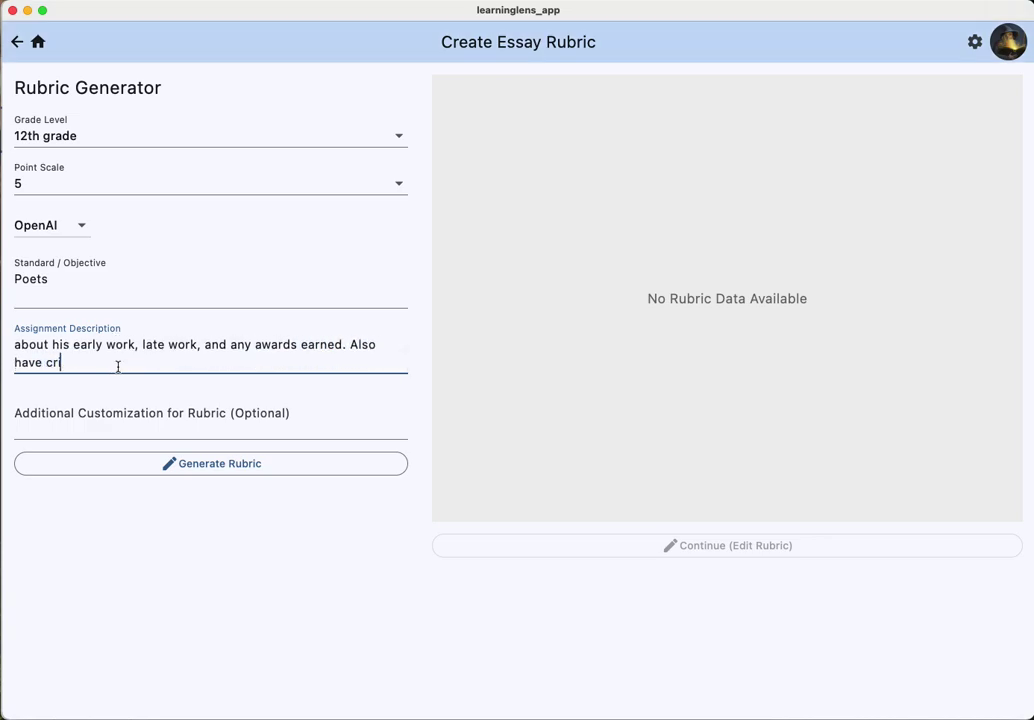
{"action": "type", "text": "teria for grammar."}
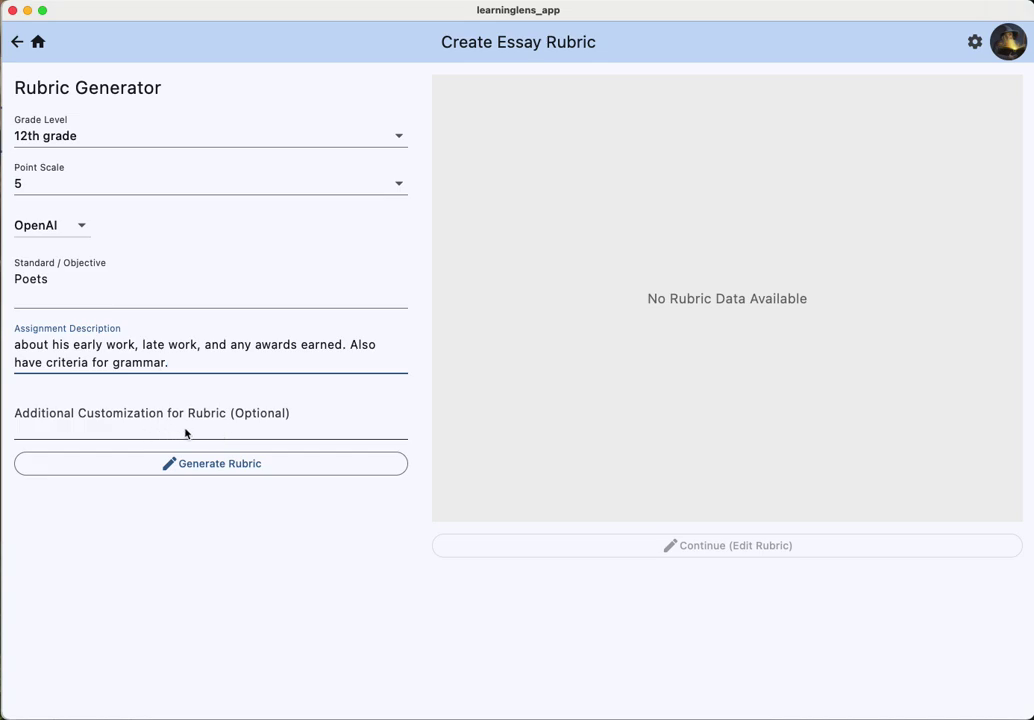
{"action": "left_click", "coordinate": [212, 463]}
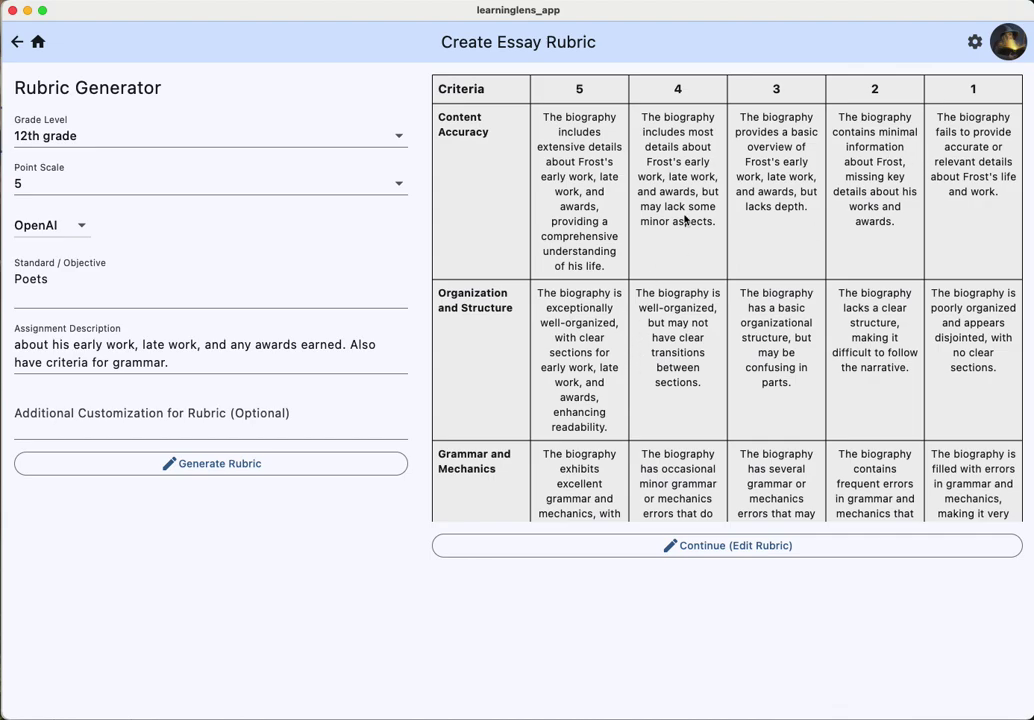
Step: Open the generated rubric for editing and replace the 1-point Organization and Structure description with "Not attempted."
{"action": "scroll", "coordinate": [720, 291], "scroll_direction": "down", "scroll_amount": 3}
{"action": "scroll", "coordinate": [720, 240], "scroll_direction": "up", "scroll_amount": 3}
{"action": "left_click", "coordinate": [729, 546]}
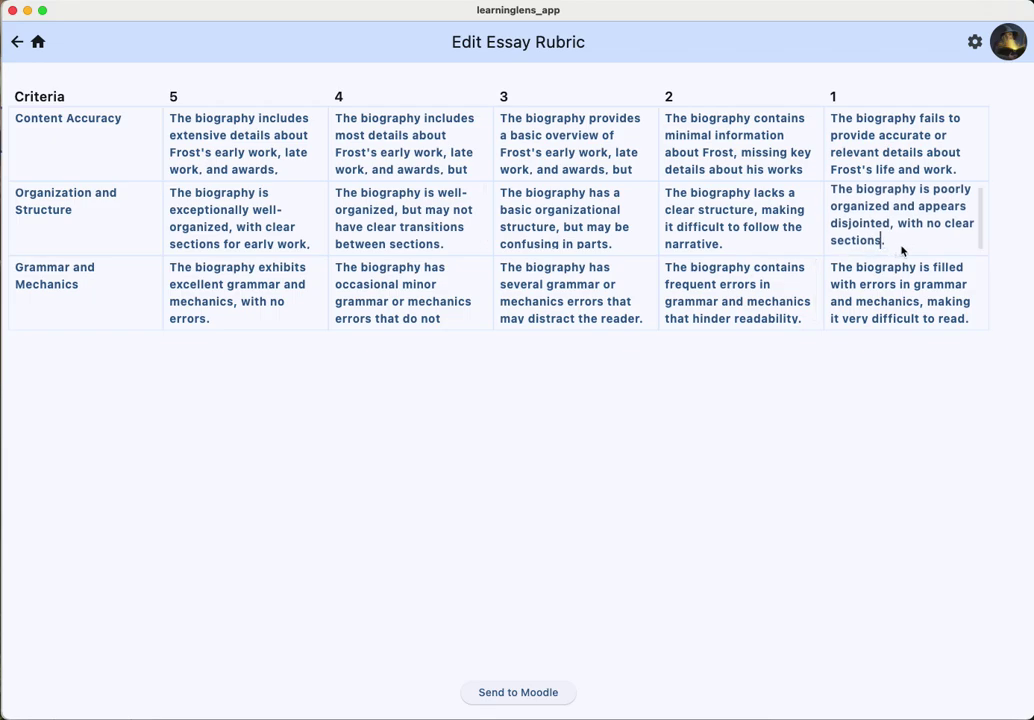
{"action": "scroll", "coordinate": [835, 208], "scroll_direction": "down", "scroll_amount": 1}
{"action": "triple_click", "coordinate": [849, 226]}
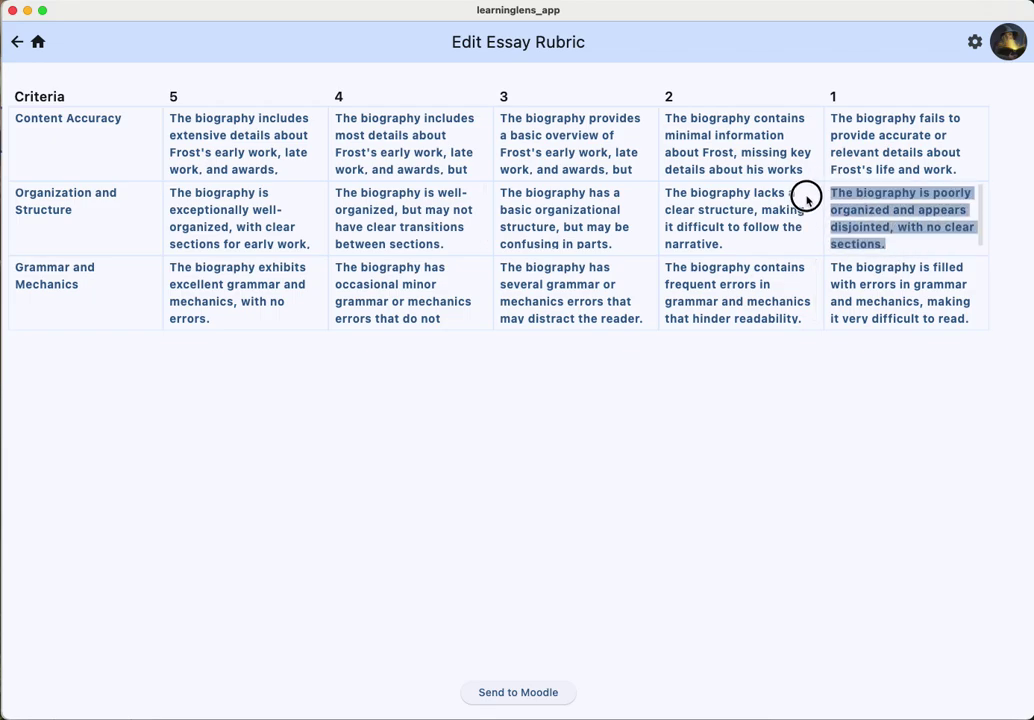
{"action": "type", "text": "Not at"}
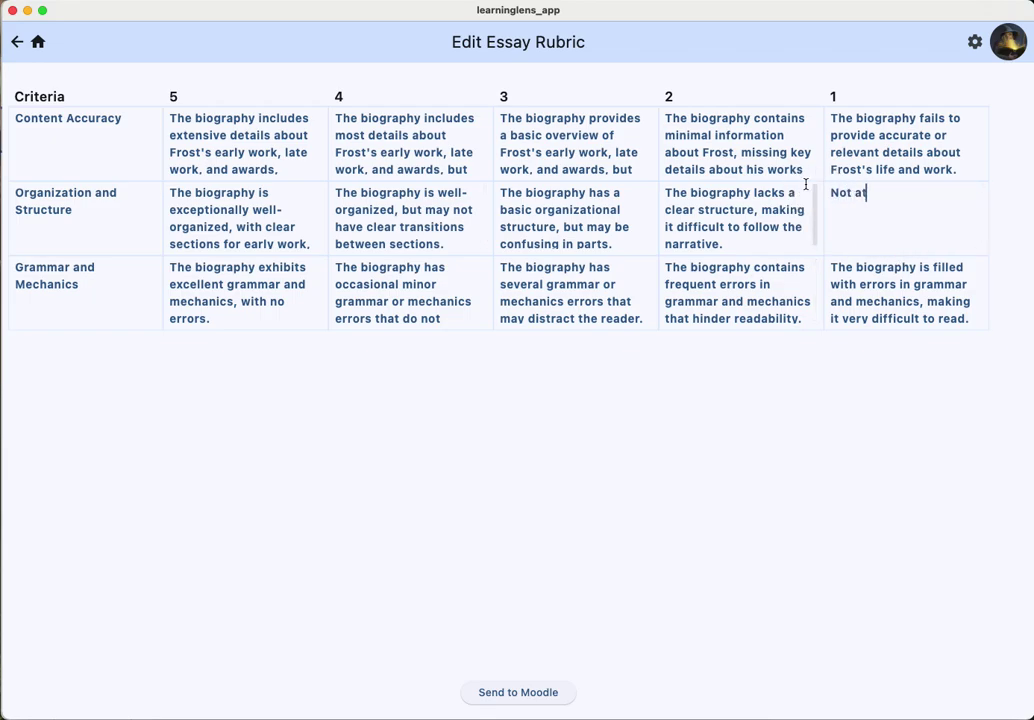
{"action": "type", "text": "tempted."}
Step: Continue to the essay's Moodle assignment form and fill in course Wizardry 101, section number 1 and assignment name "Poet Bio"
{"action": "left_click", "coordinate": [518, 690]}
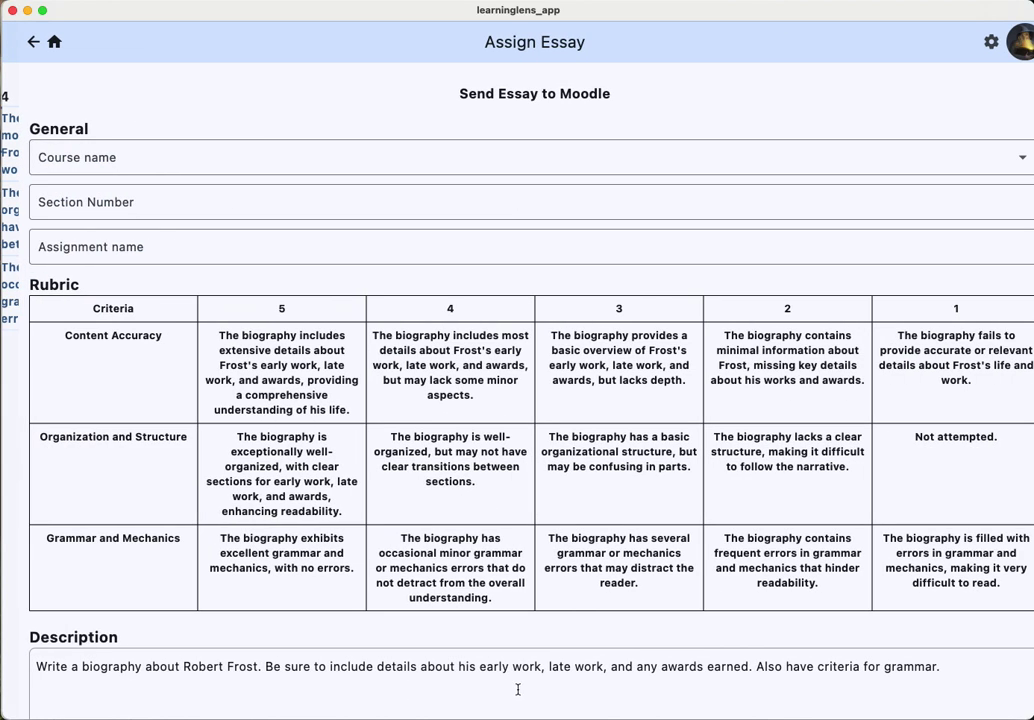
{"action": "left_click", "coordinate": [231, 167]}
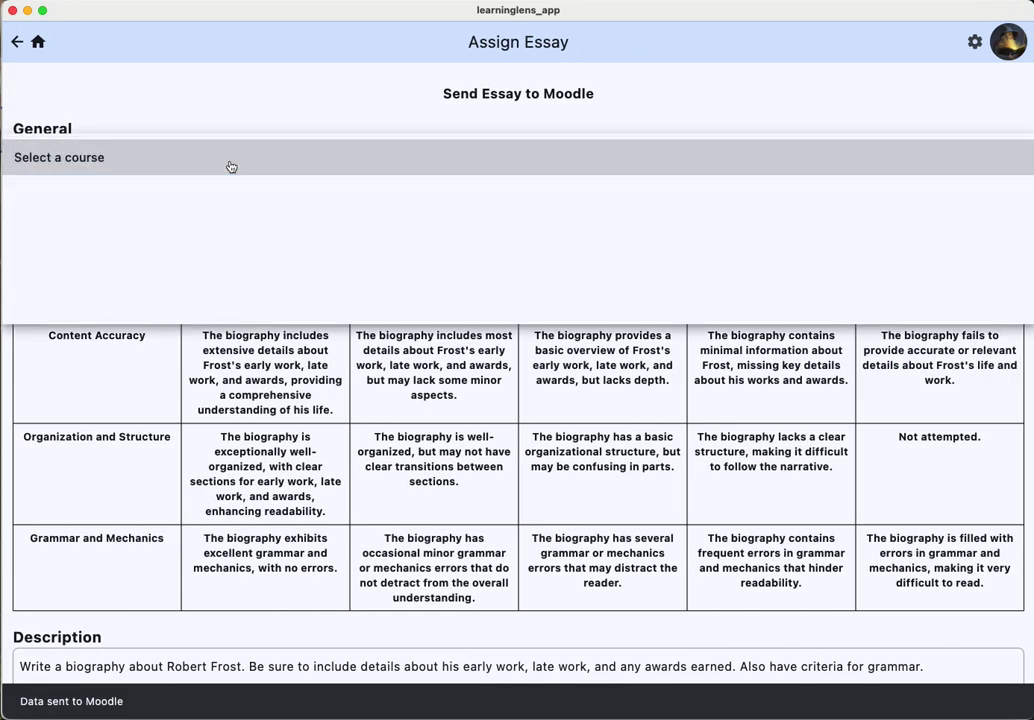
{"action": "left_click", "coordinate": [58, 198]}
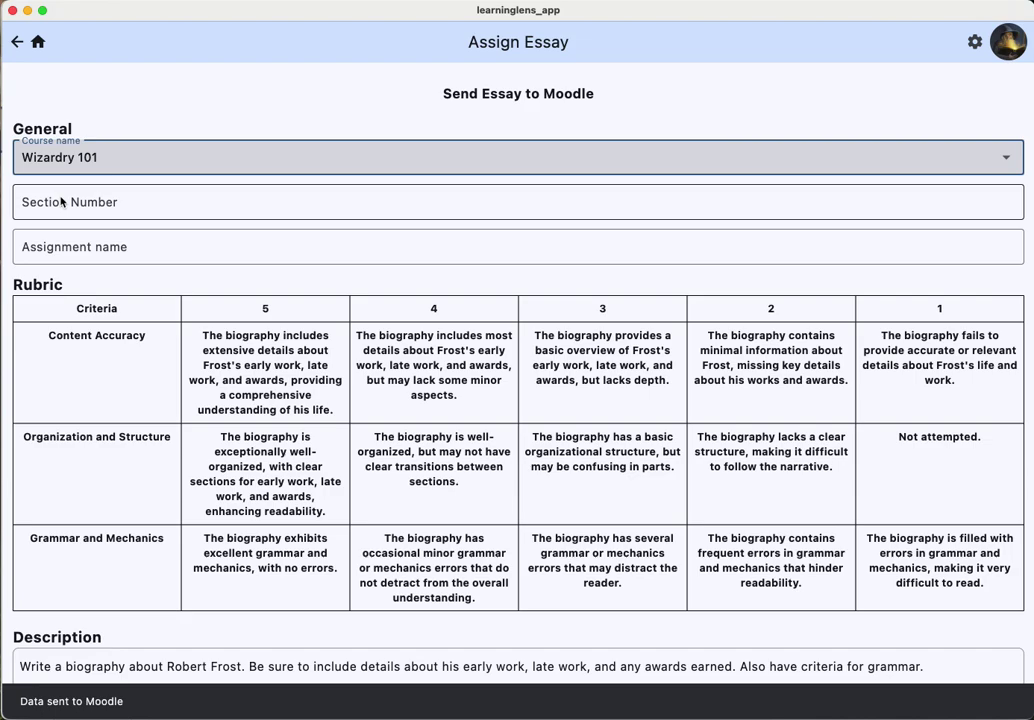
{"action": "left_click", "coordinate": [159, 210]}
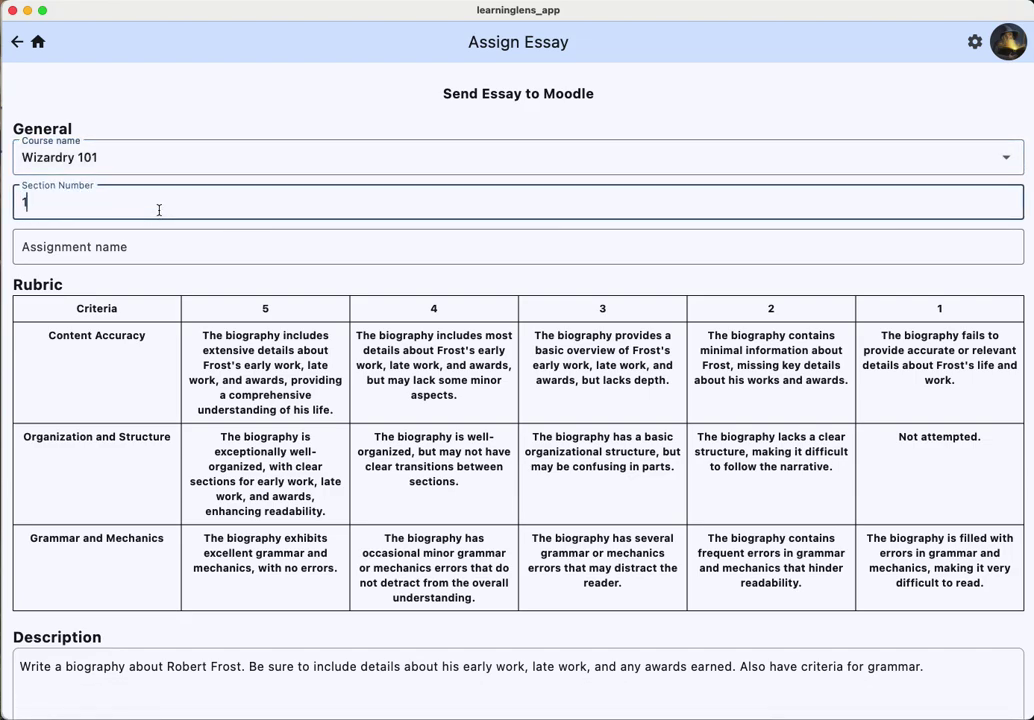
{"action": "left_click", "coordinate": [143, 252]}
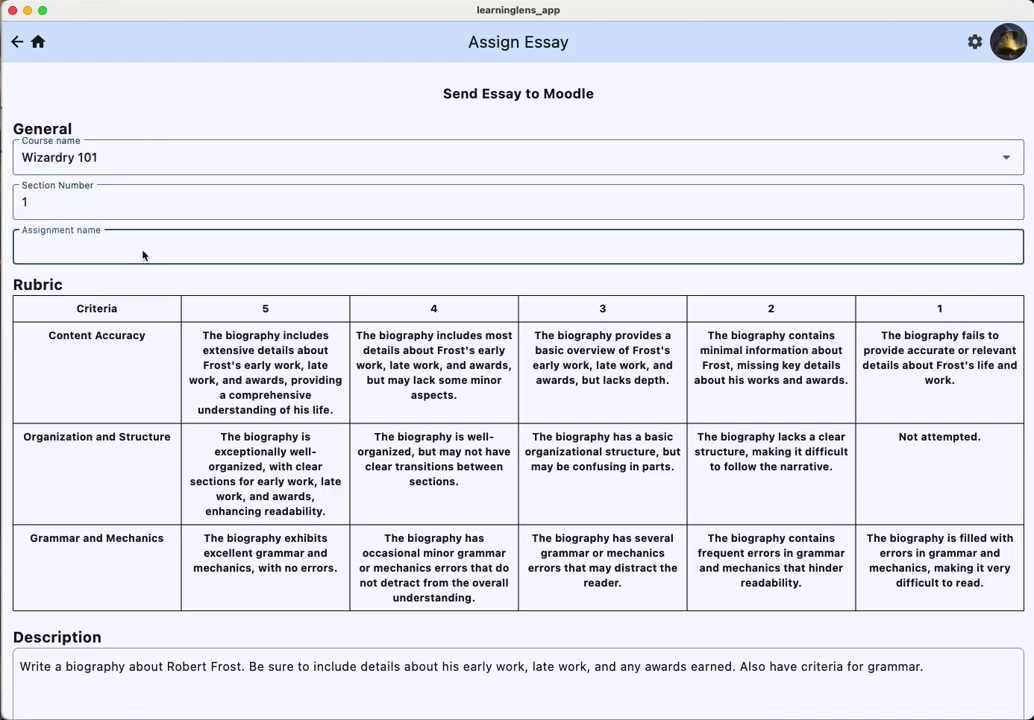
{"action": "type", "text": "Poet Bio"}
Step: Set the due date's year to 2025 and the submission start day to 14, and send the essay assignment to Moodle
{"action": "scroll", "coordinate": [293, 268], "scroll_direction": "down", "scroll_amount": 5}
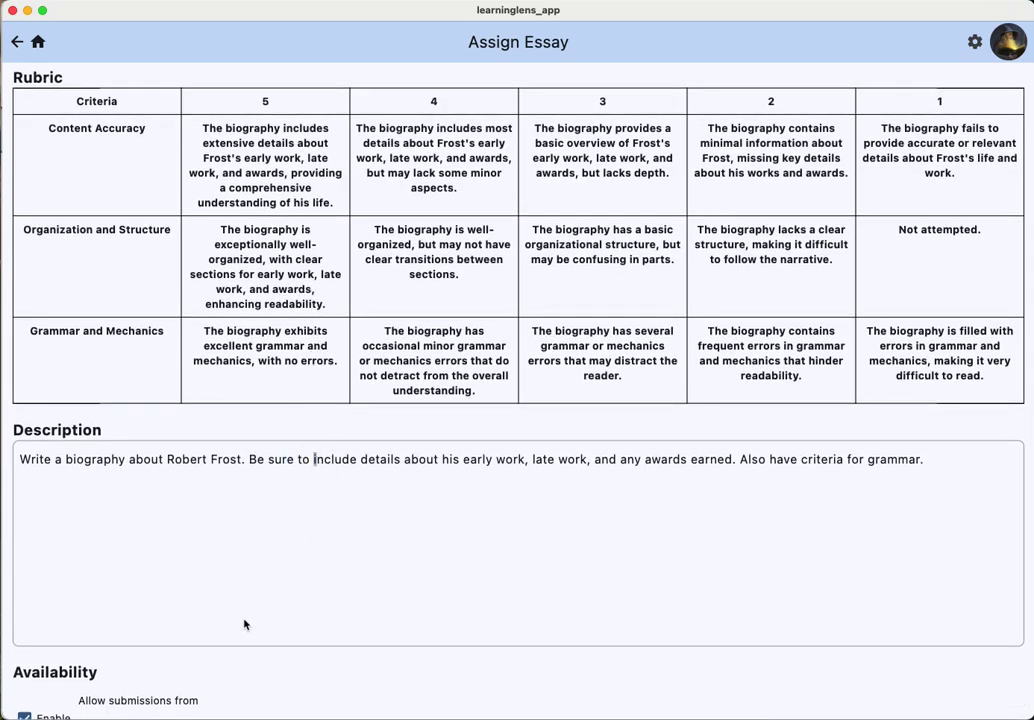
{"action": "scroll", "coordinate": [306, 560], "scroll_direction": "down", "scroll_amount": 2}
{"action": "scroll", "coordinate": [306, 560], "scroll_direction": "down", "scroll_amount": 2}
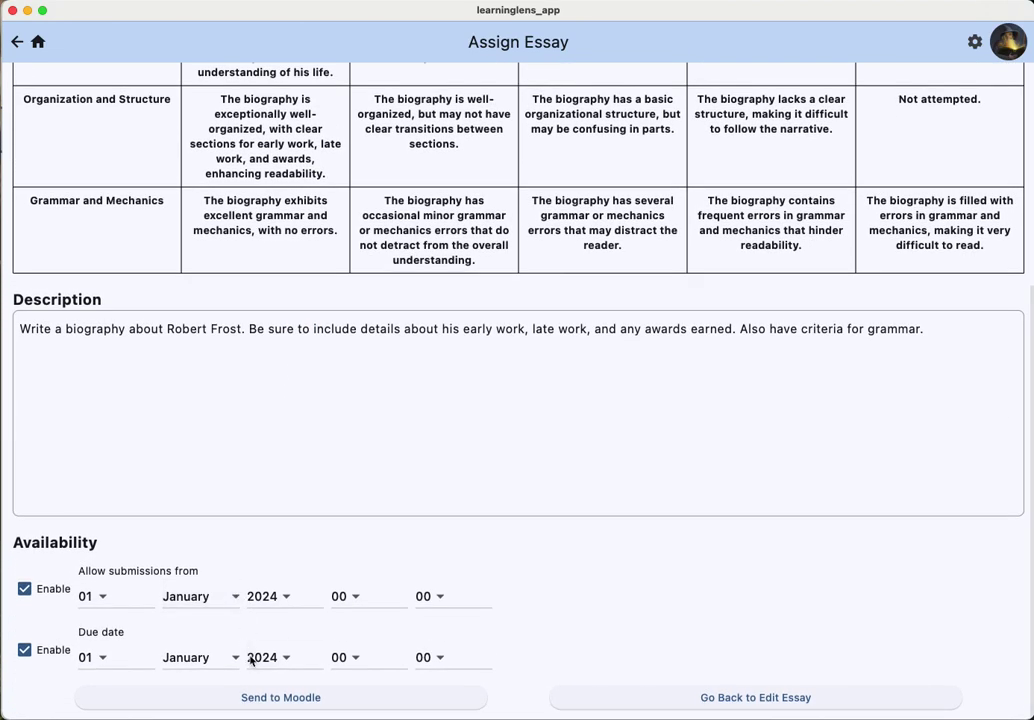
{"action": "left_click", "coordinate": [268, 663]}
{"action": "left_click", "coordinate": [268, 662]}
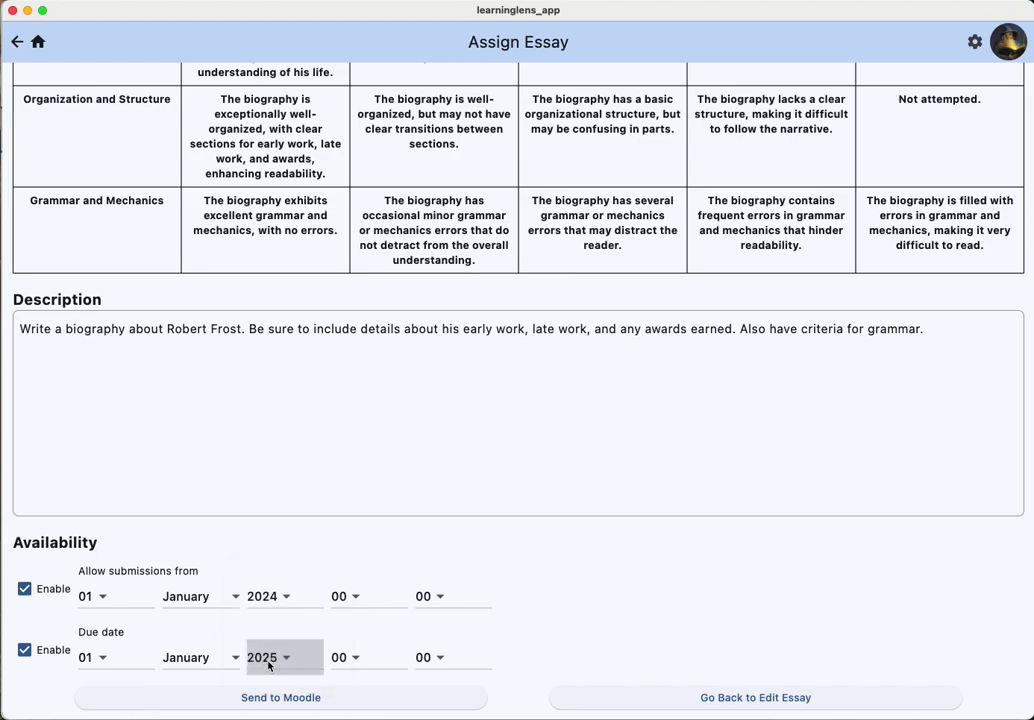
{"action": "left_click", "coordinate": [106, 599]}
{"action": "left_click", "coordinate": [100, 556]}
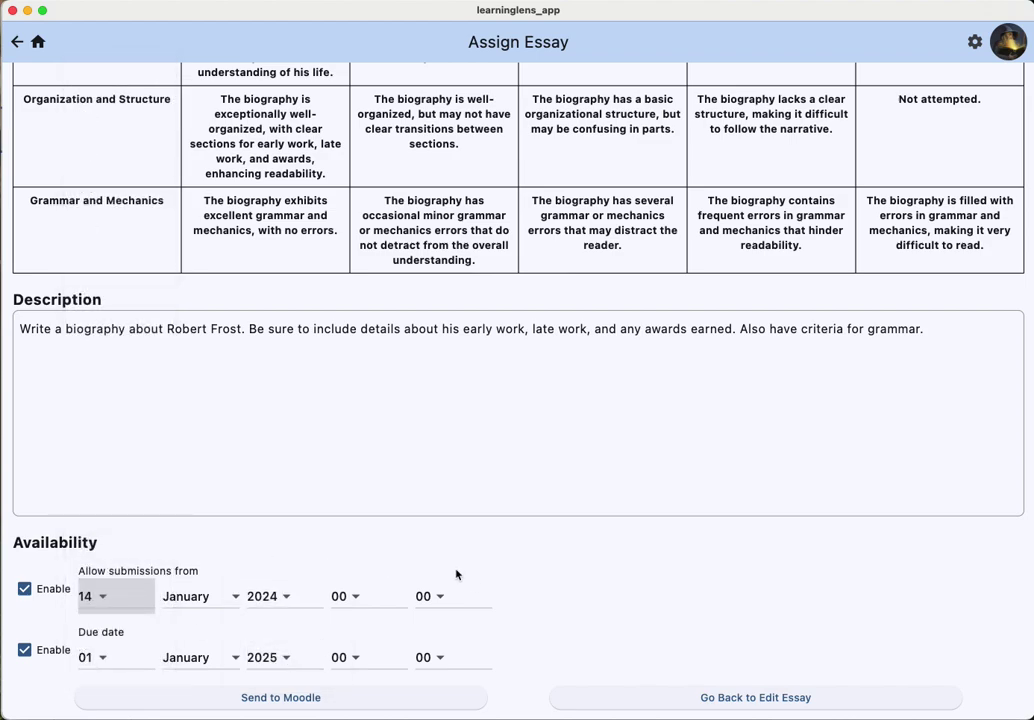
{"action": "left_click", "coordinate": [314, 699]}
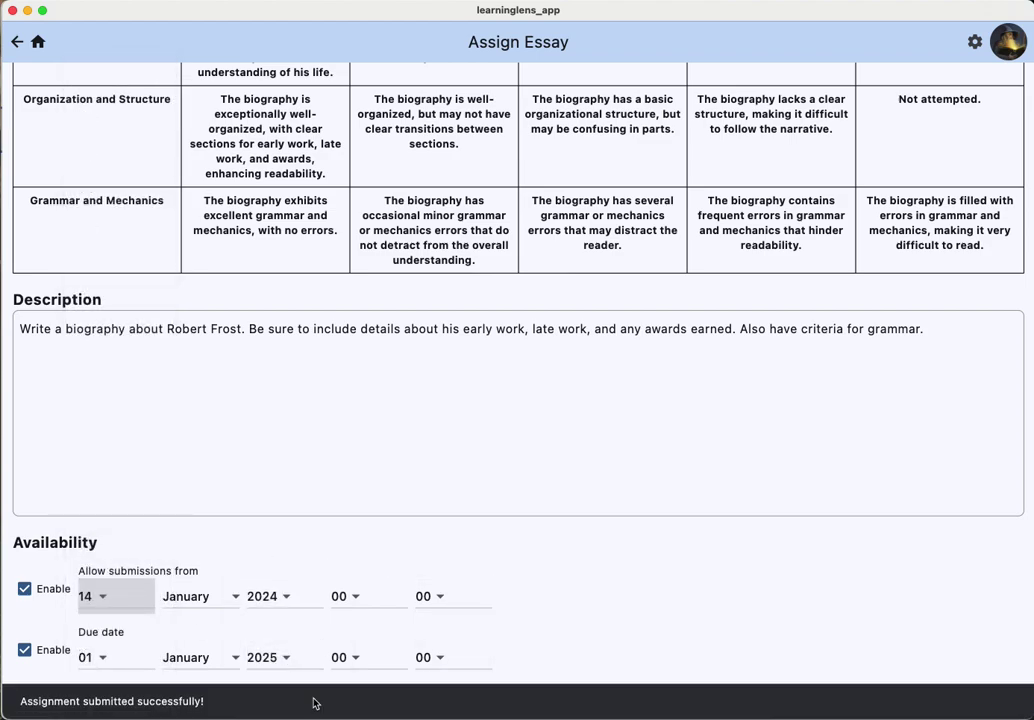
Step: Switch to Safari and open the Poet Bio assignment in Section 1 of the Wizardry 101 course
{"action": "key", "text": "super+Tab"}
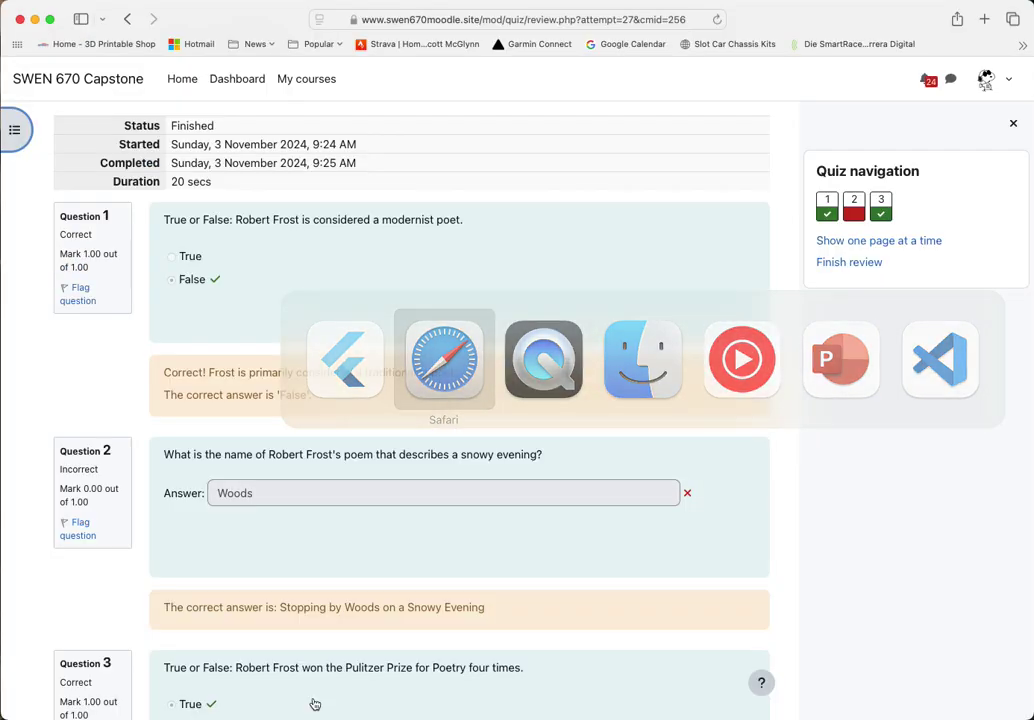
{"action": "scroll", "coordinate": [299, 184], "scroll_direction": "up", "scroll_amount": 2}
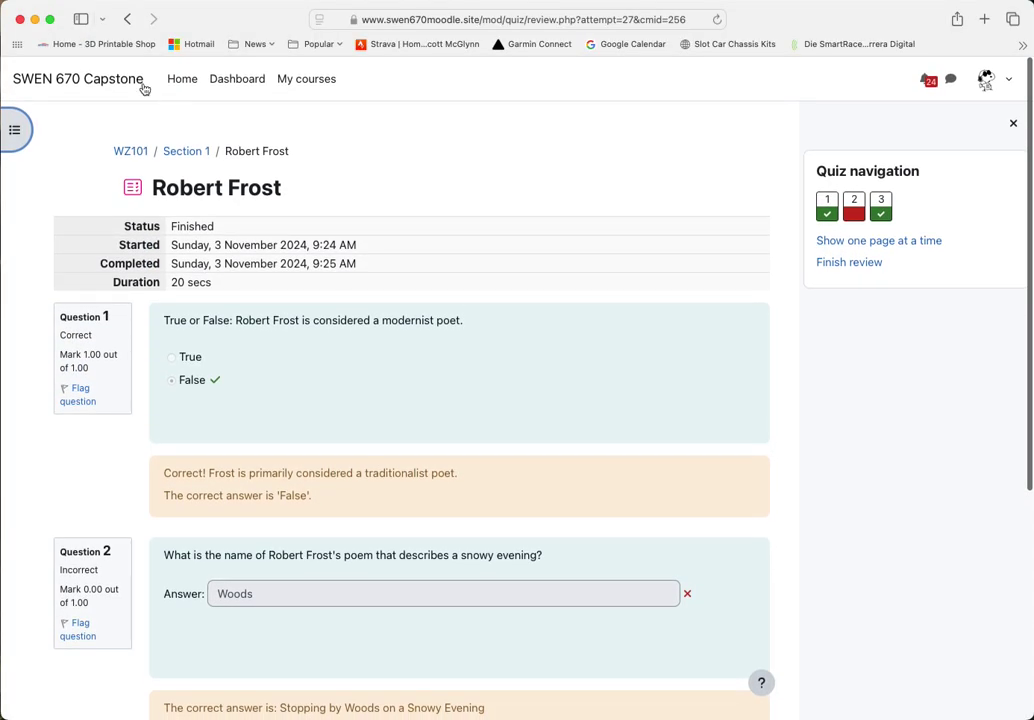
{"action": "left_click", "coordinate": [298, 92]}
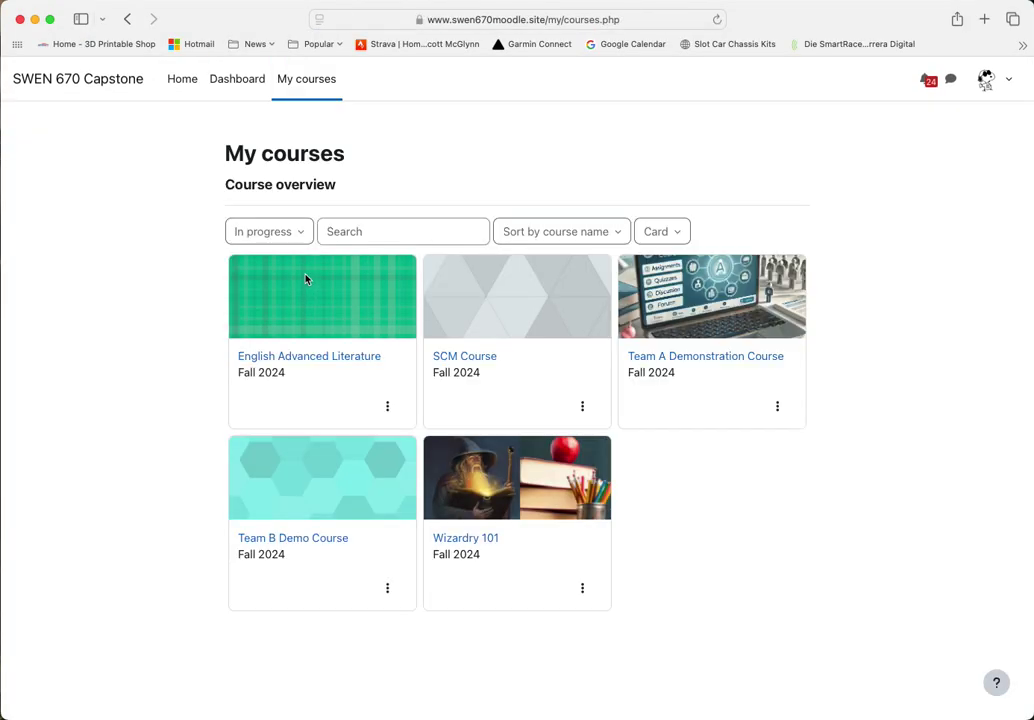
{"action": "left_click", "coordinate": [447, 538]}
{"action": "scroll", "coordinate": [185, 402], "scroll_direction": "down", "scroll_amount": 10}
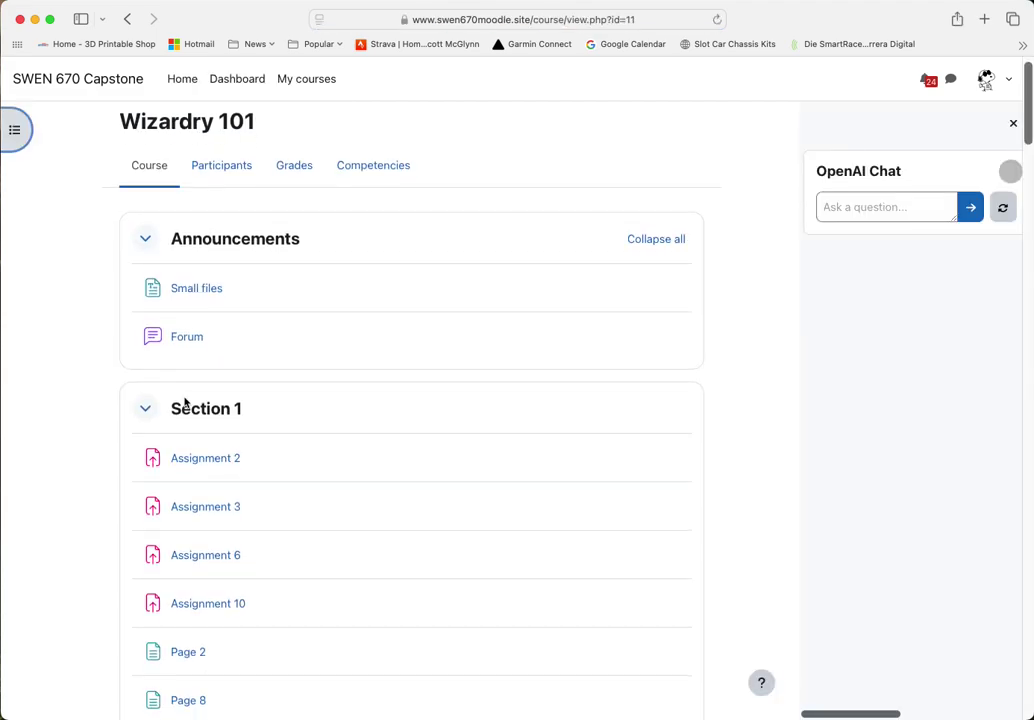
{"action": "scroll", "coordinate": [185, 400], "scroll_direction": "down", "scroll_amount": 2}
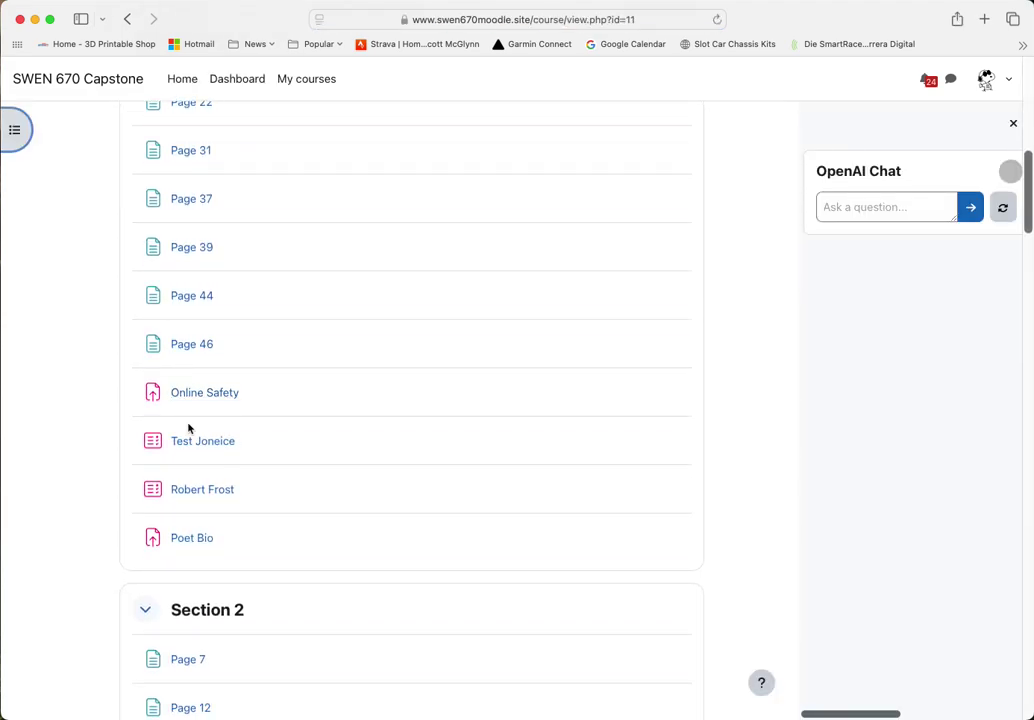
{"action": "left_click", "coordinate": [192, 541]}
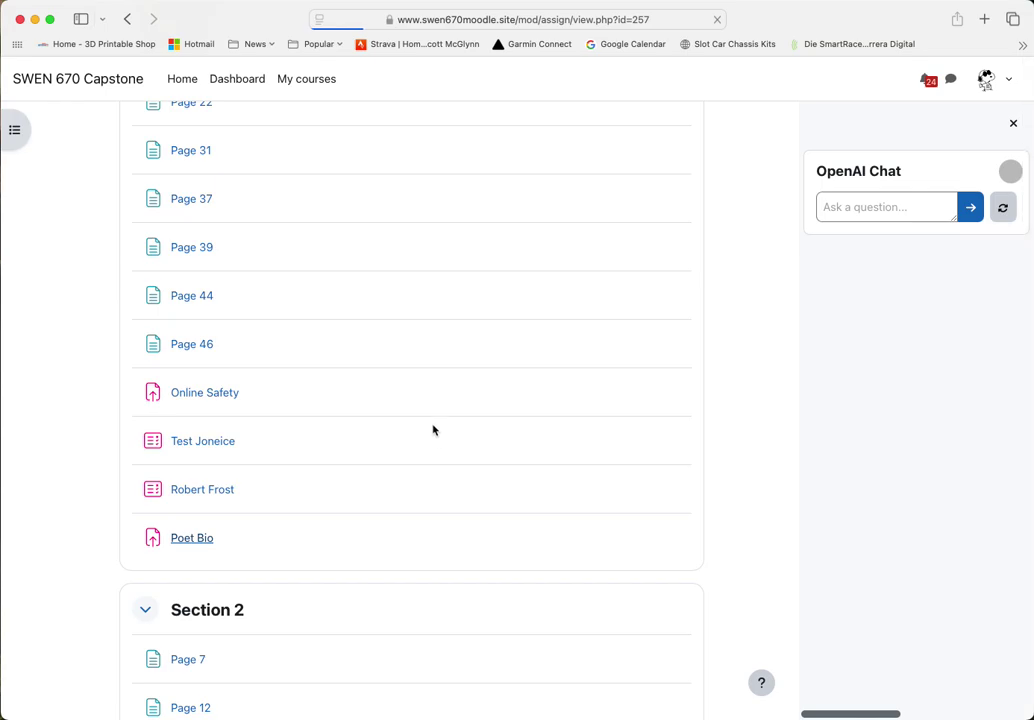
Step: Review the grading criteria, add a submission and begin its online text with "I think poetry is a waste of time."
{"action": "scroll", "coordinate": [433, 430], "scroll_direction": "down", "scroll_amount": 8}
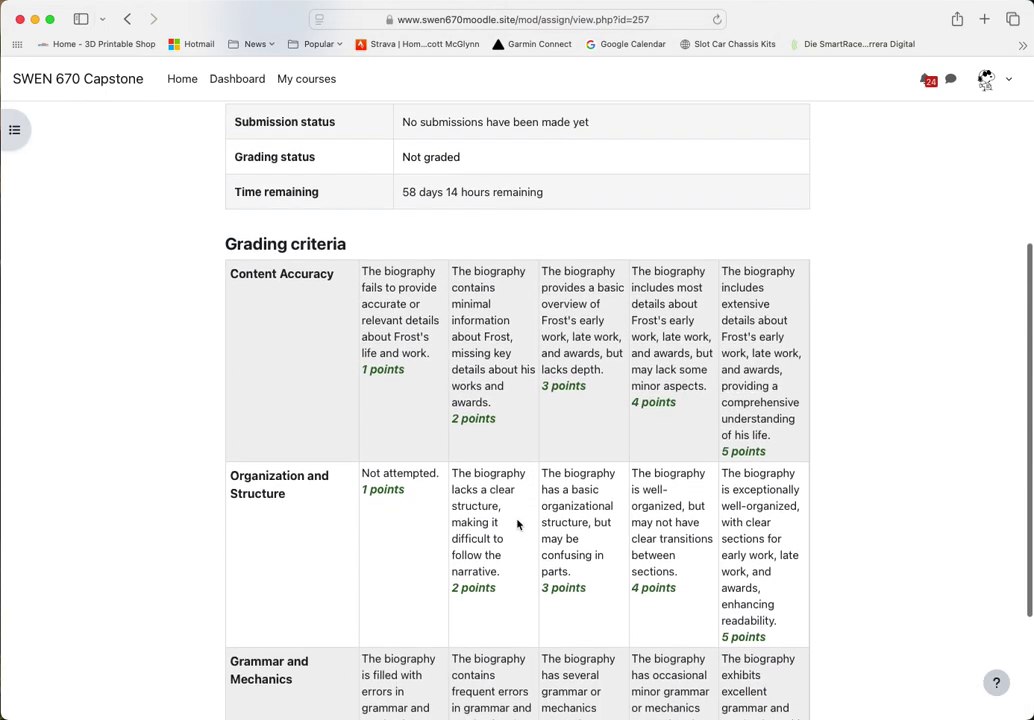
{"action": "scroll", "coordinate": [496, 461], "scroll_direction": "down", "scroll_amount": 2}
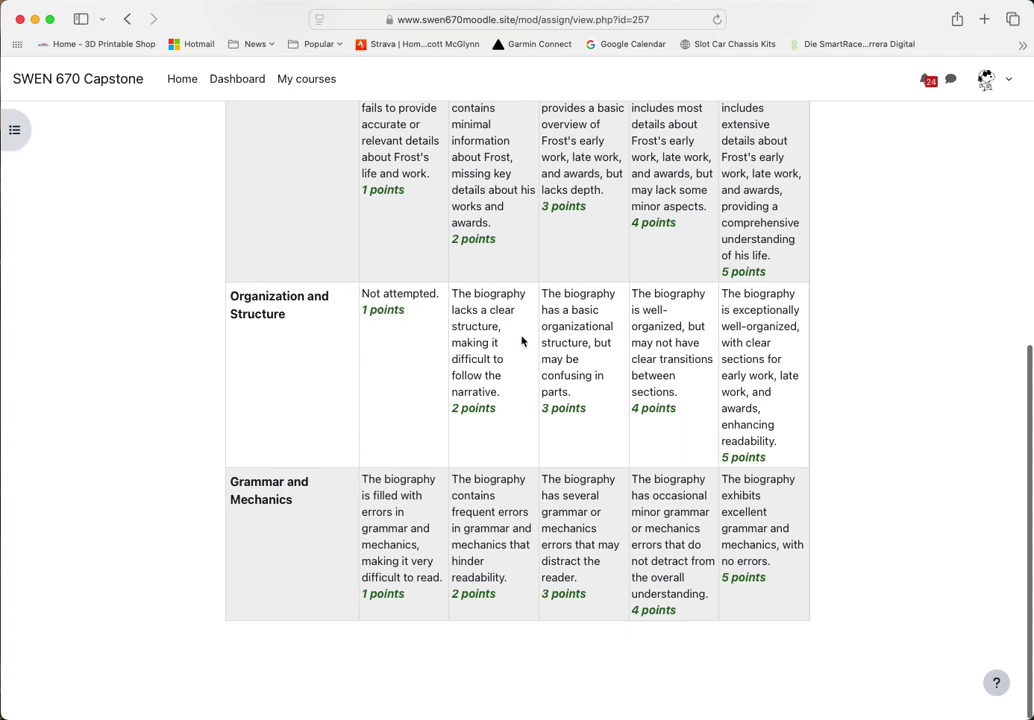
{"action": "scroll", "coordinate": [647, 392], "scroll_direction": "up", "scroll_amount": 6}
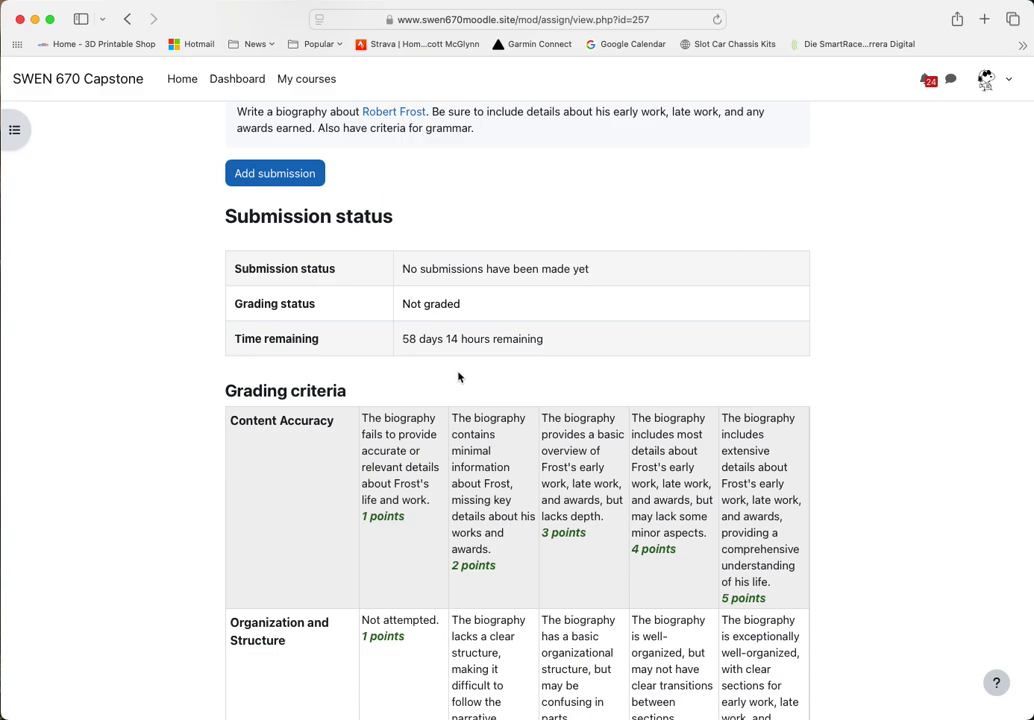
{"action": "left_click", "coordinate": [278, 175]}
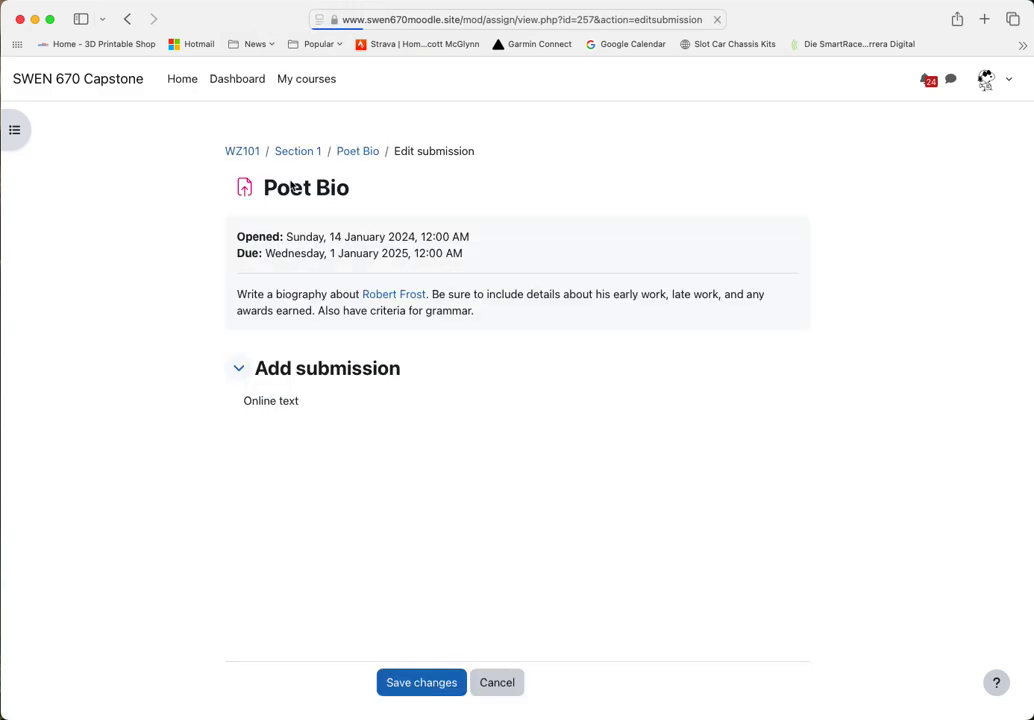
{"action": "left_click", "coordinate": [524, 436]}
{"action": "left_click", "coordinate": [674, 328]}
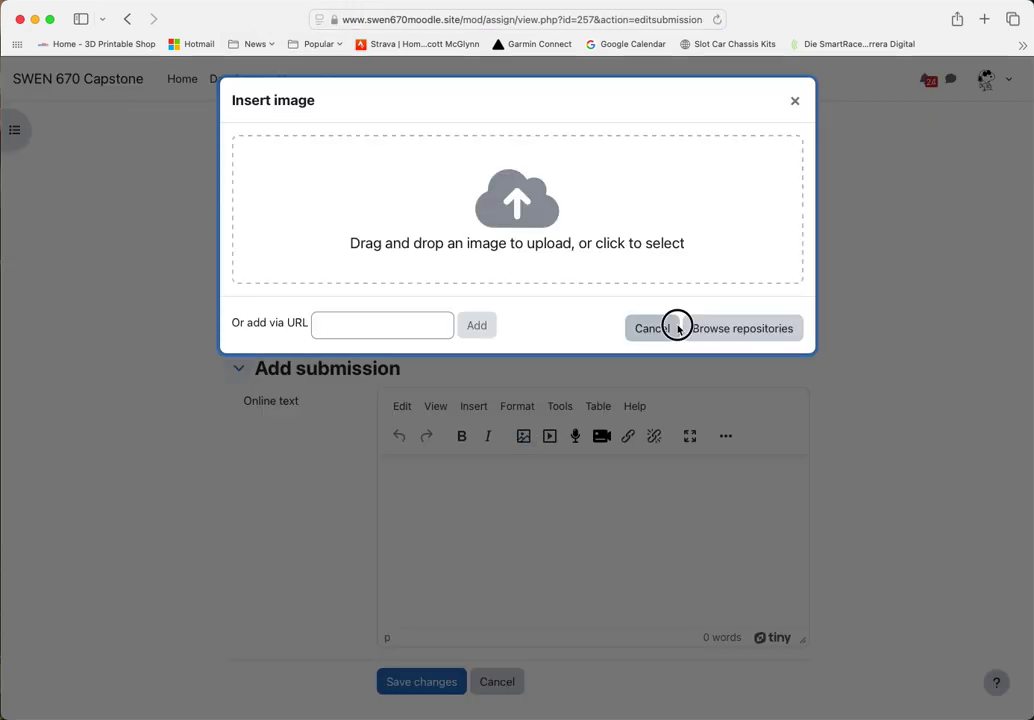
{"action": "left_click", "coordinate": [588, 518]}
{"action": "type", "text": "I"}
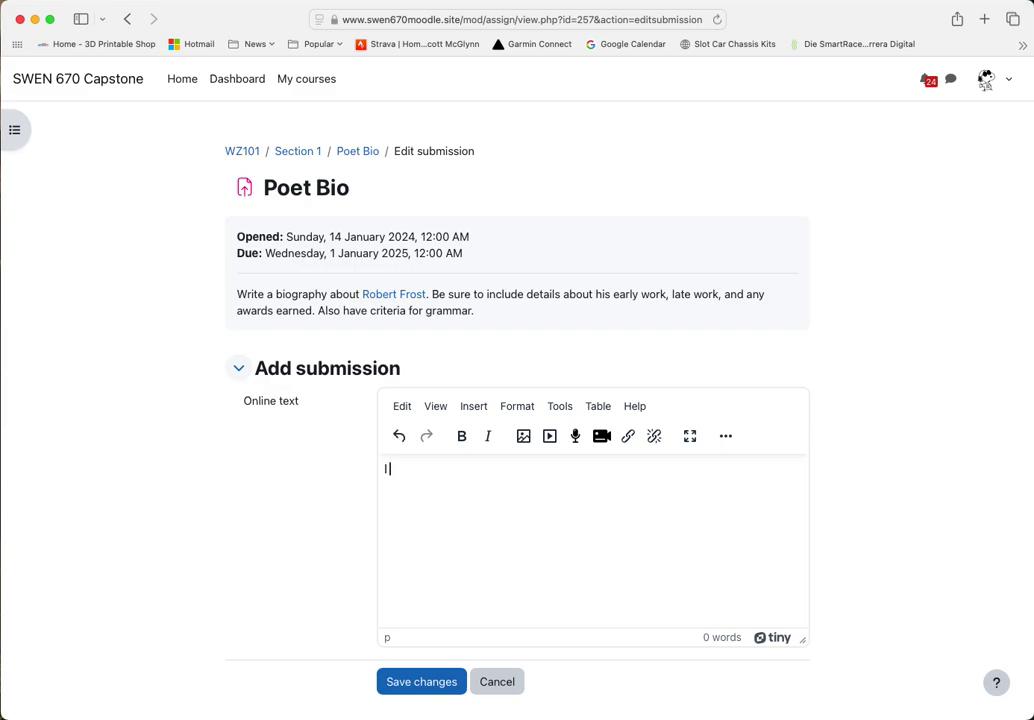
{"action": "type", "text": " think poetrey"}
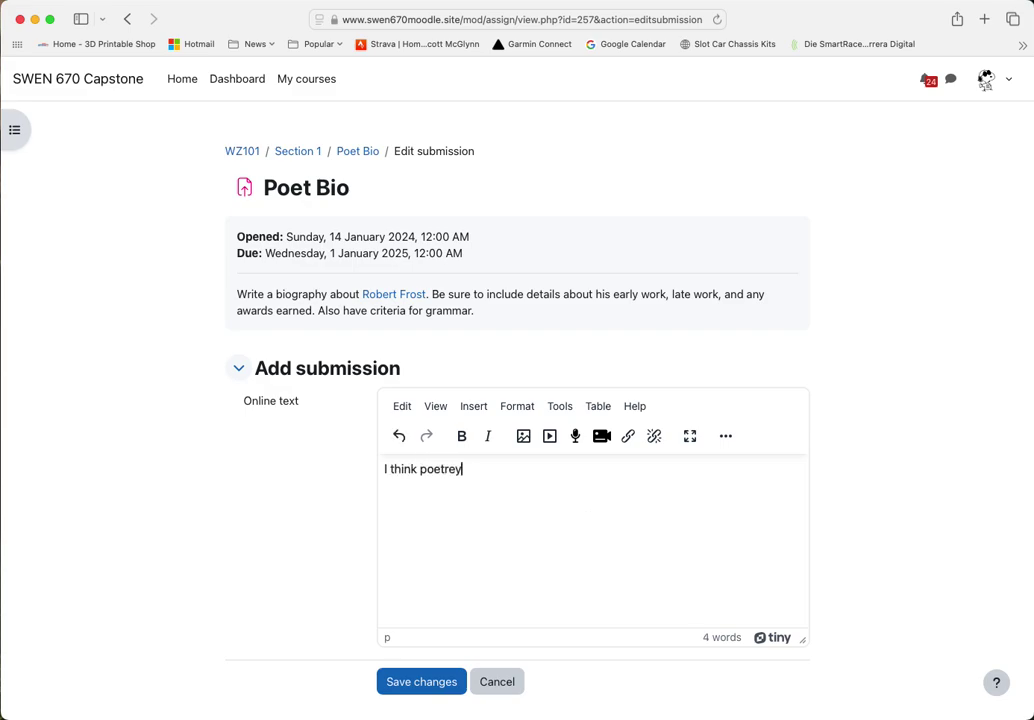
{"action": "key", "text": "BackSpace"}
{"action": "key", "text": "BackSpace"}
{"action": "type", "text": "y is a waste of time. "}
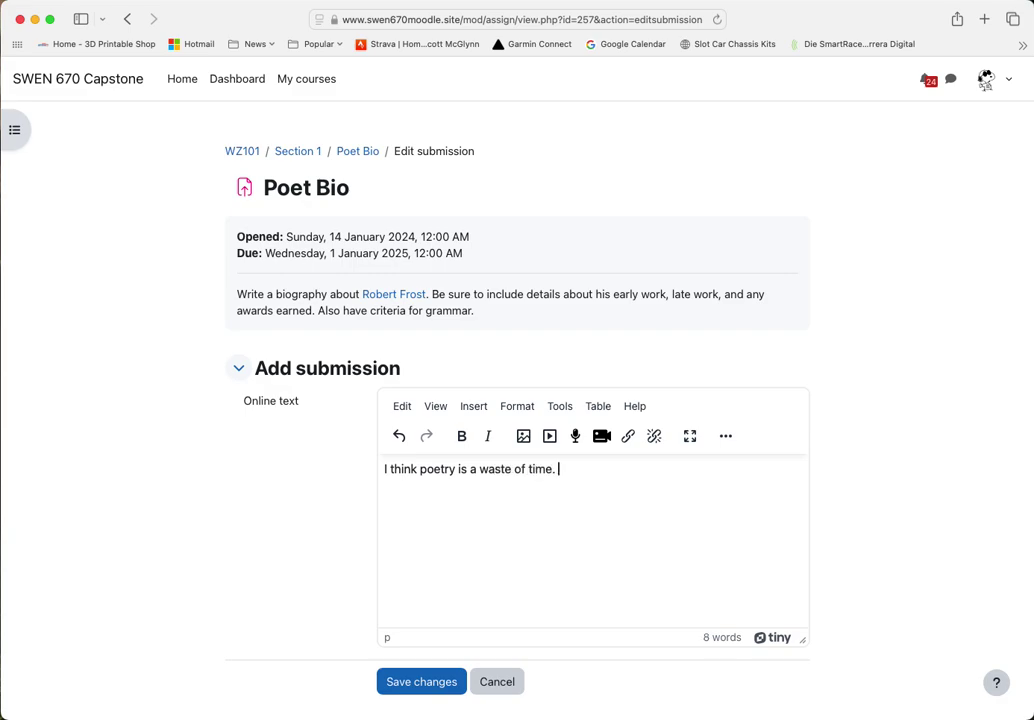
Step: Finish the online text with "But I do like song lyrics. They have meaning." and save the submission
{"action": "type", "text": "But I do like song lyric"}
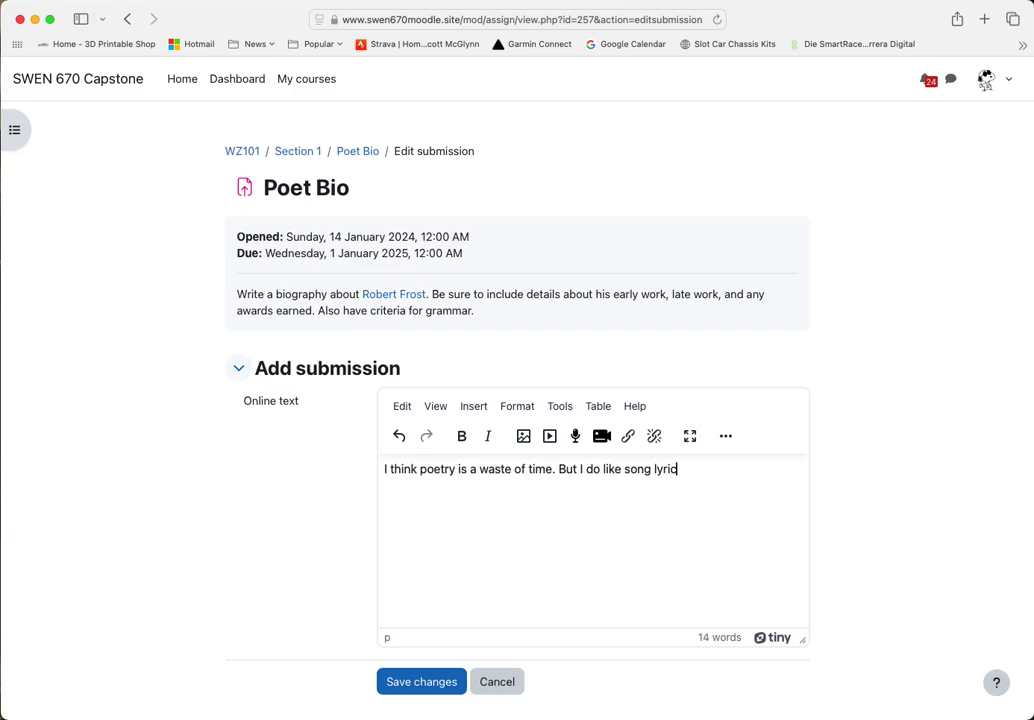
{"action": "type", "text": "s. They ahave meaning."}
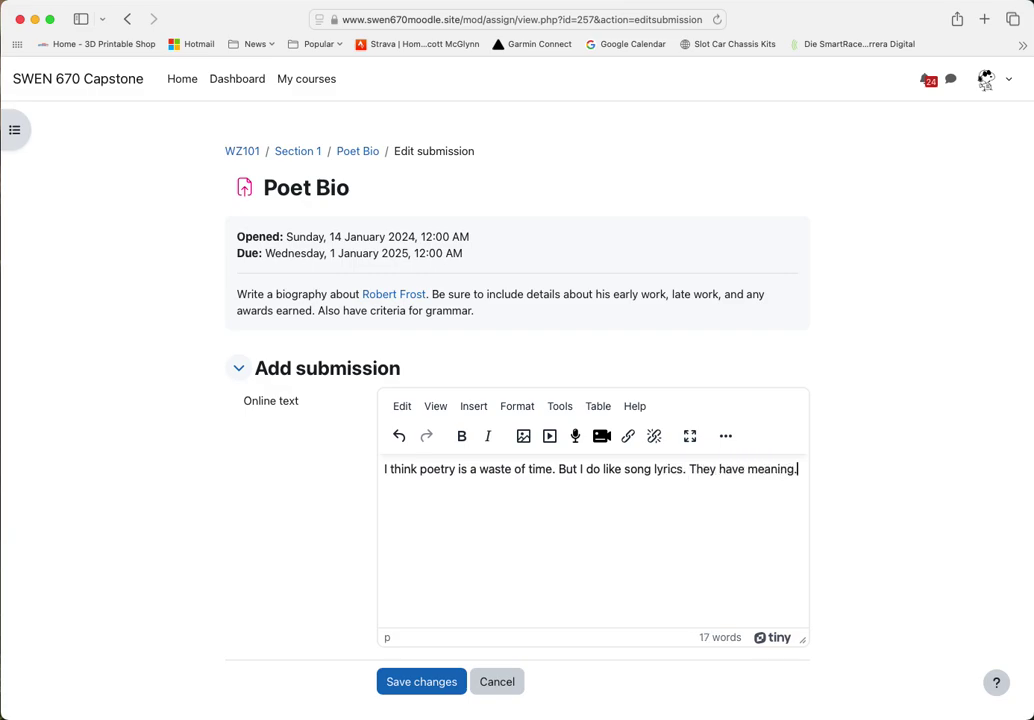
{"action": "left_click", "coordinate": [419, 677]}
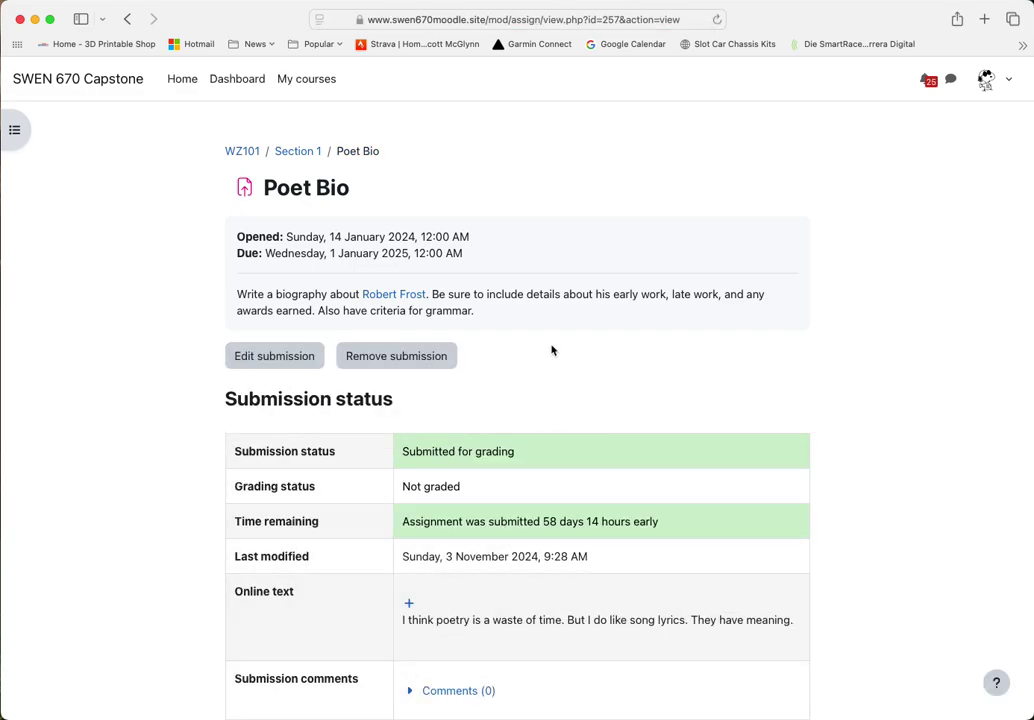
Step: Switch to Learning Lens and open the submissions of the Poet Bio essay in the Wizardry 101 course
{"action": "key", "text": "super+Tab"}
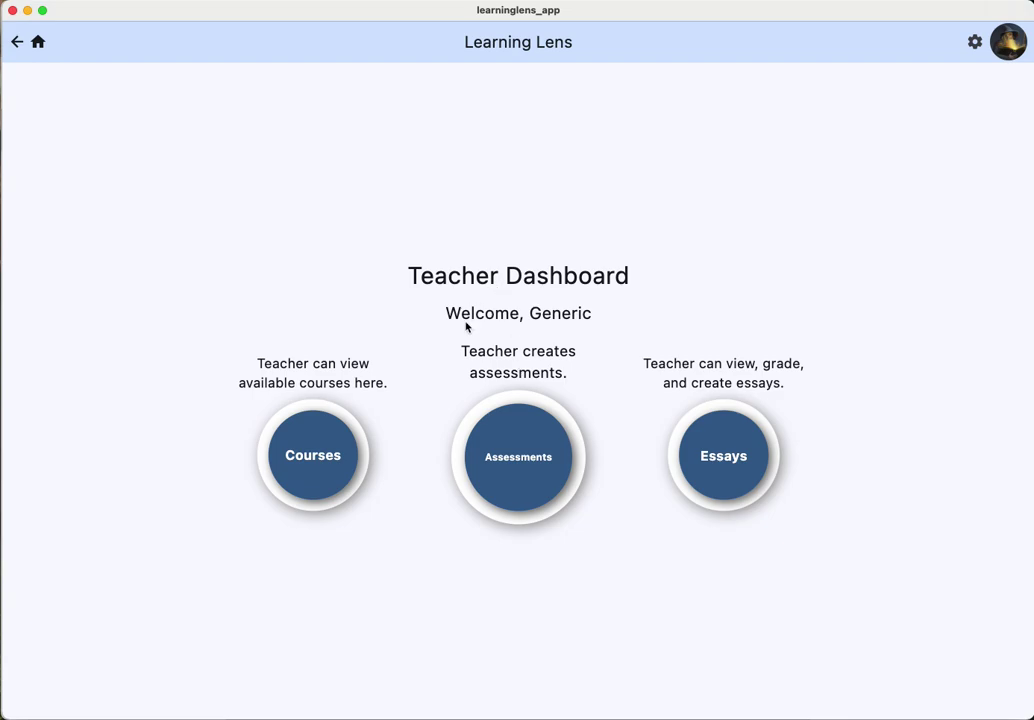
{"action": "left_click", "coordinate": [309, 457]}
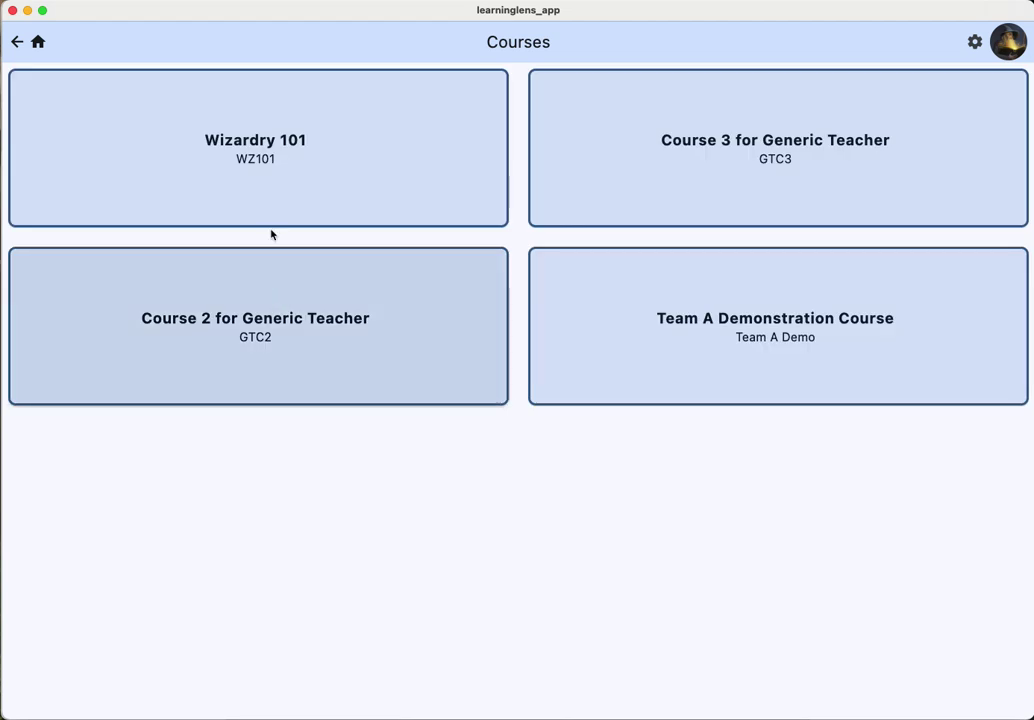
{"action": "left_click", "coordinate": [273, 130]}
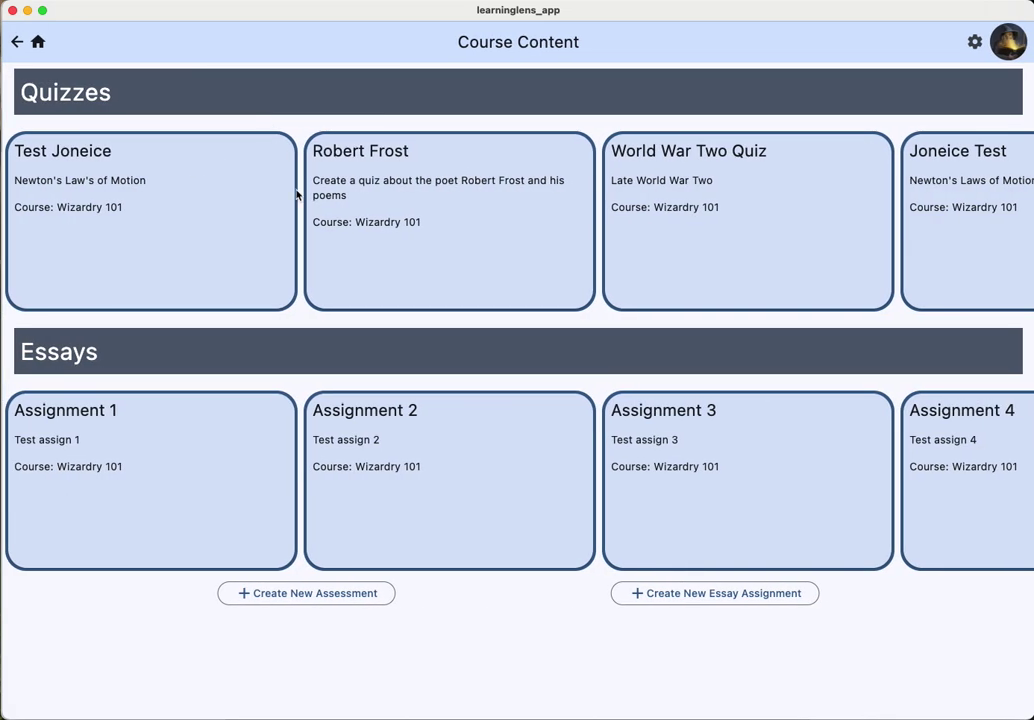
{"action": "left_click_drag", "start_coordinate": [692, 517], "coordinate": [458, 523]}
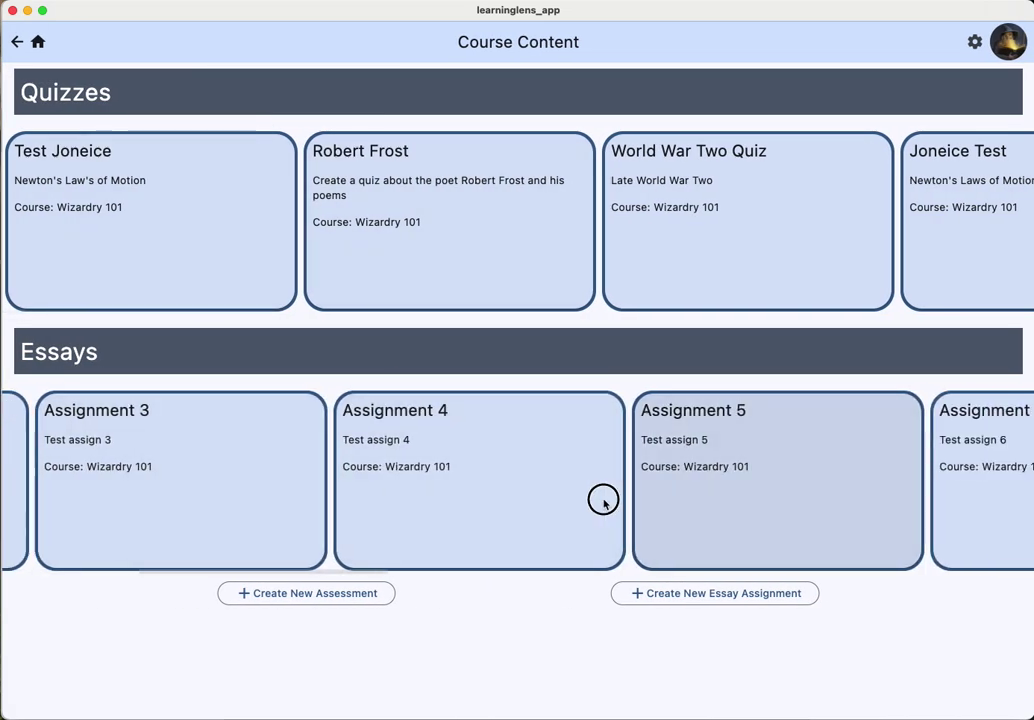
{"action": "left_click_drag", "start_coordinate": [602, 496], "coordinate": [526, 503]}
{"action": "left_click_drag", "start_coordinate": [660, 485], "coordinate": [365, 505]}
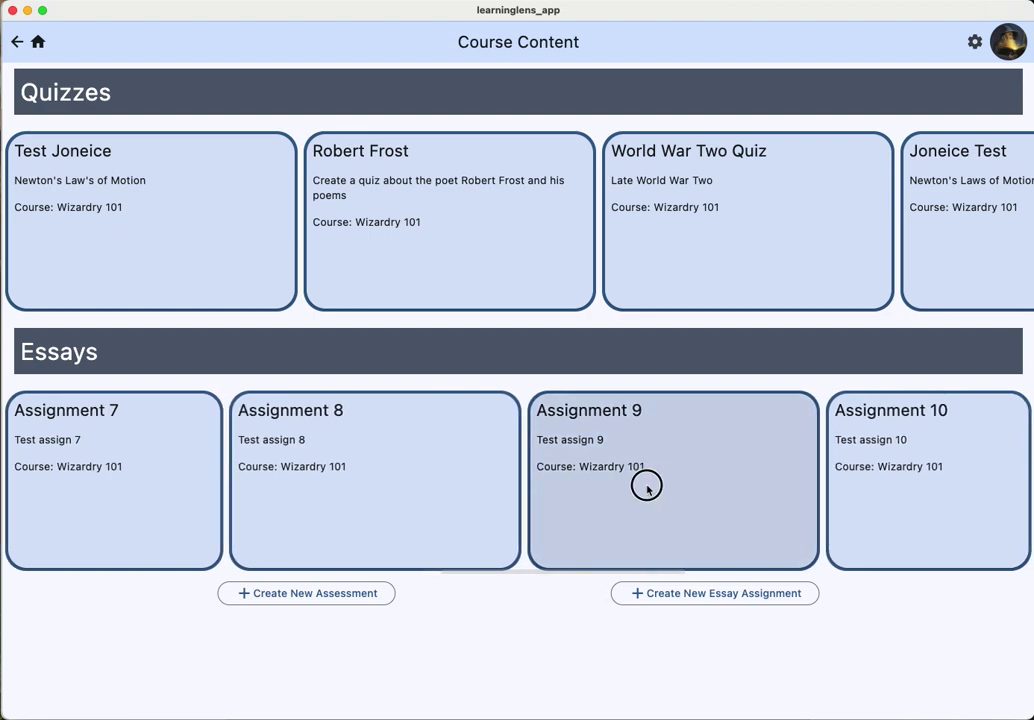
{"action": "left_click_drag", "start_coordinate": [646, 485], "coordinate": [392, 508]}
{"action": "left_click_drag", "start_coordinate": [570, 494], "coordinate": [254, 502]}
{"action": "scroll", "coordinate": [492, 512], "scroll_direction": "right", "scroll_amount": 10}
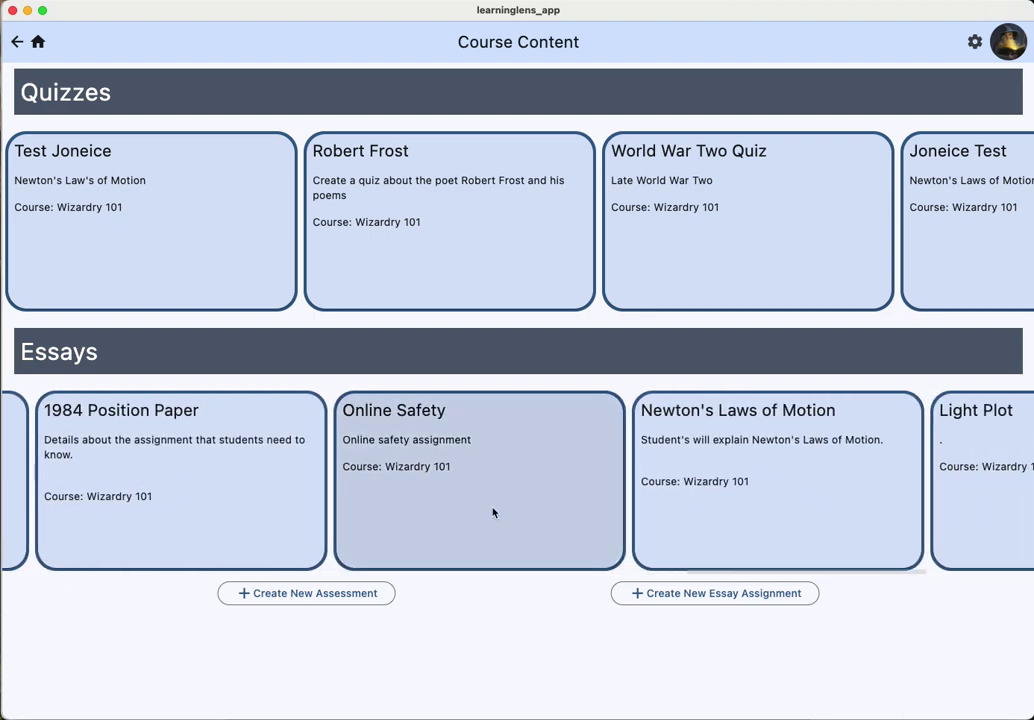
{"action": "left_click", "coordinate": [849, 455]}
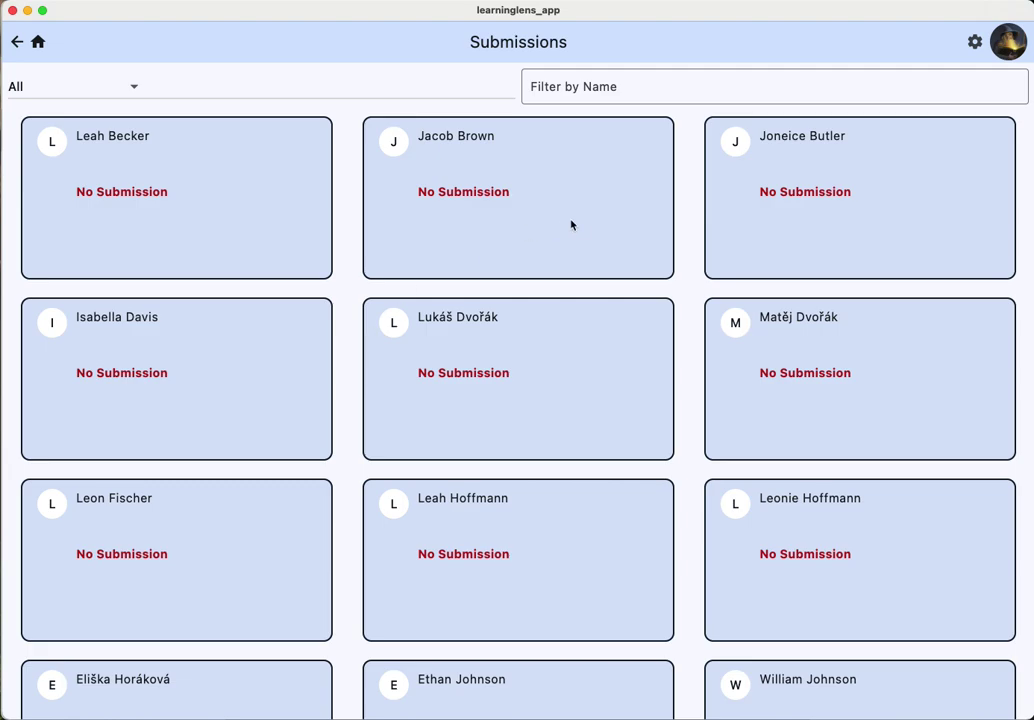
Step: Filter the submissions list to show only students With Submission
{"action": "scroll", "coordinate": [545, 427], "scroll_direction": "down", "scroll_amount": 15}
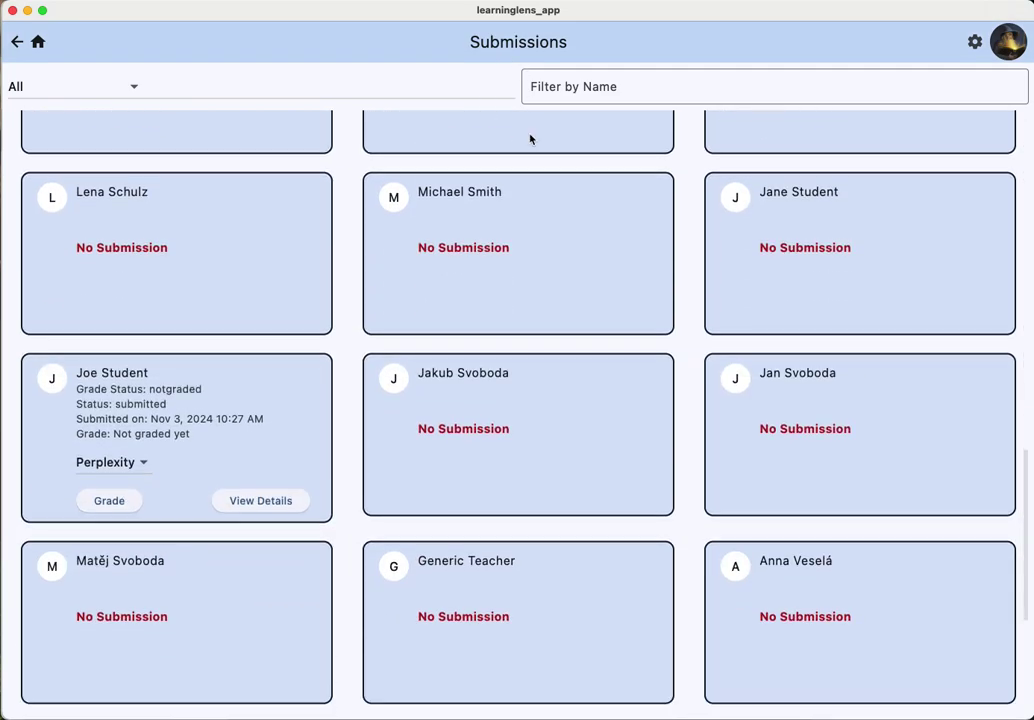
{"action": "scroll", "coordinate": [593, 612], "scroll_direction": "up", "scroll_amount": 15}
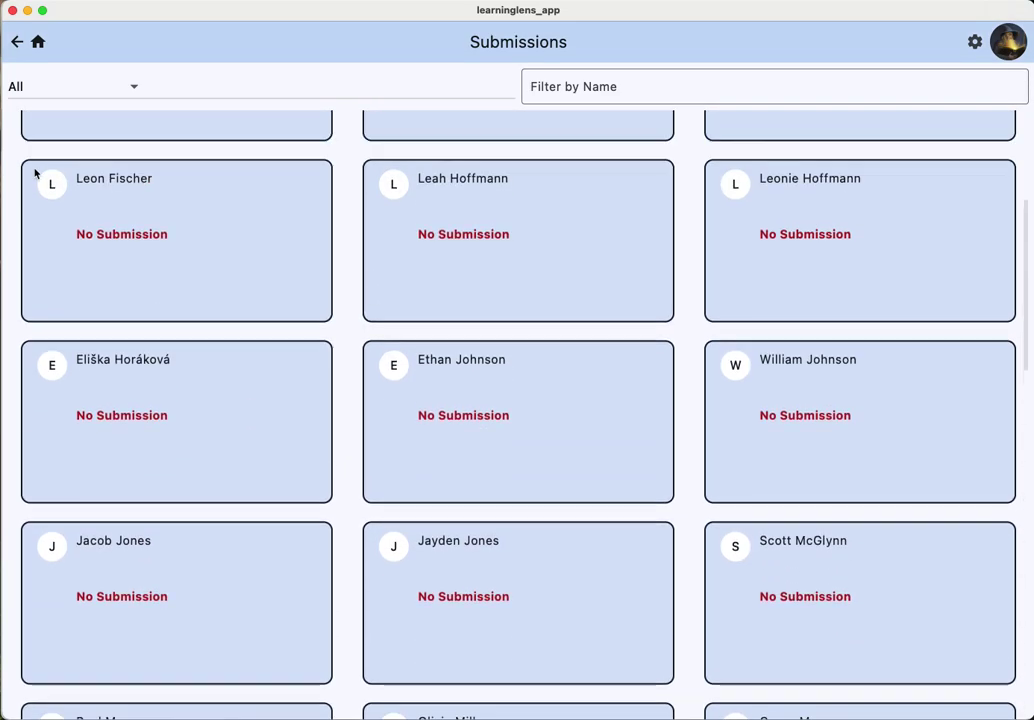
{"action": "left_click", "coordinate": [69, 97]}
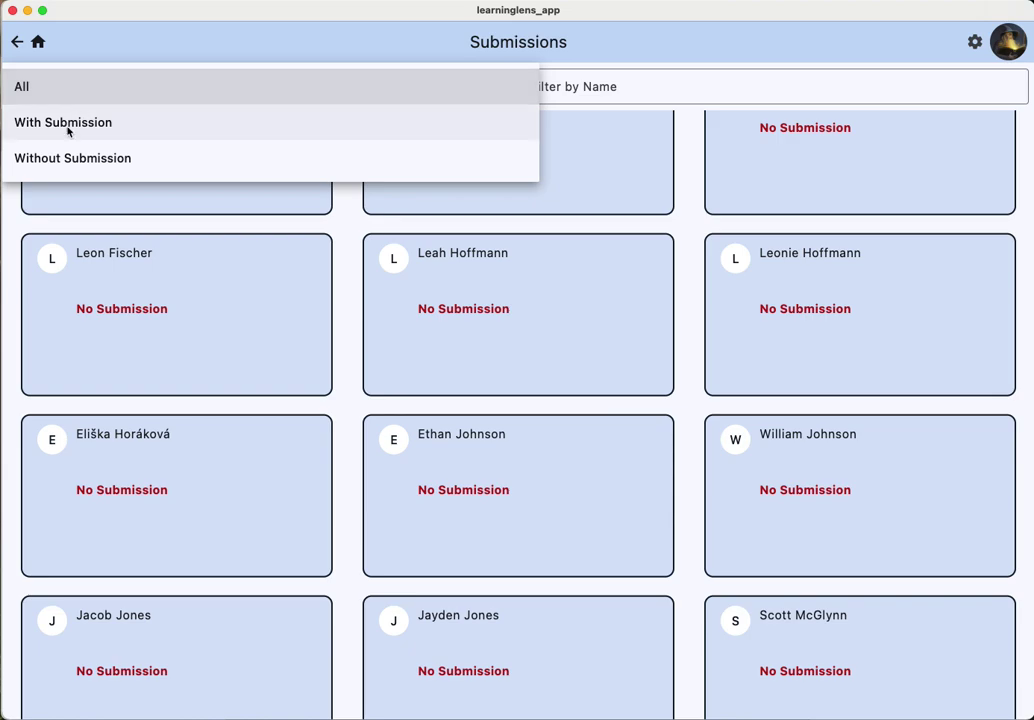
{"action": "left_click", "coordinate": [68, 131]}
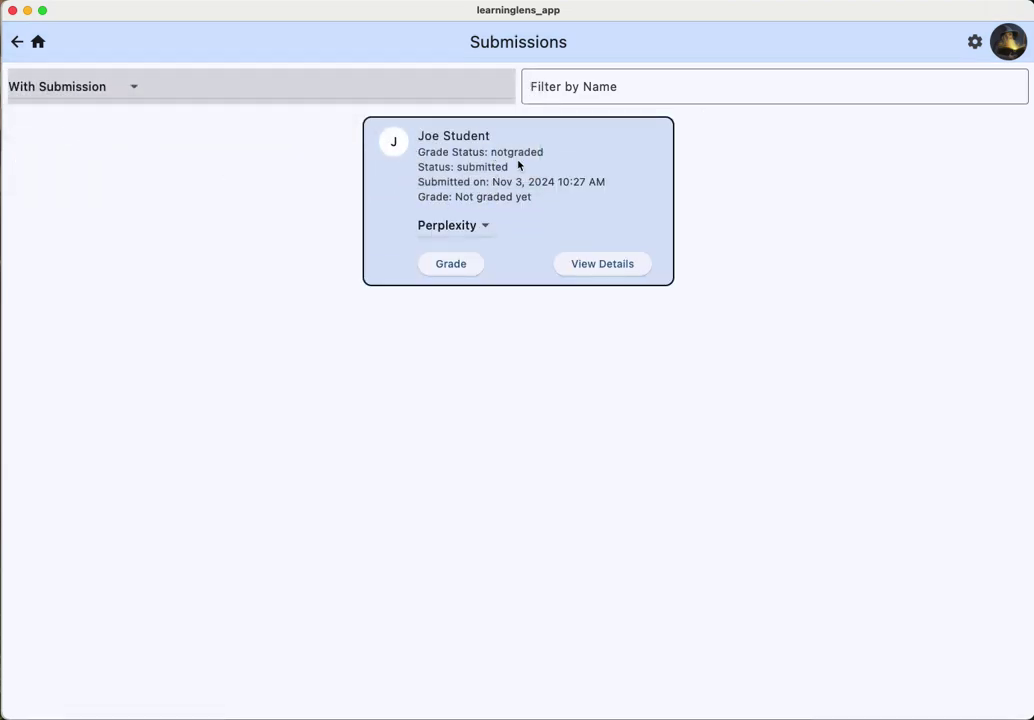
{"action": "left_click", "coordinate": [586, 272]}
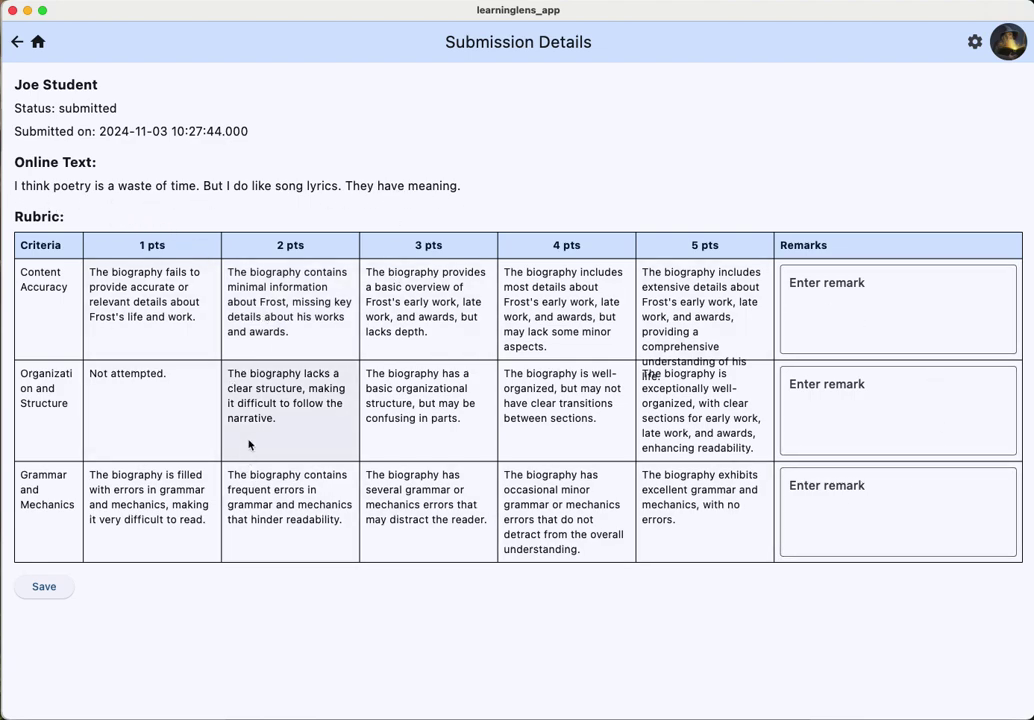
{"action": "left_click", "coordinate": [272, 416]}
{"action": "left_click", "coordinate": [528, 325]}
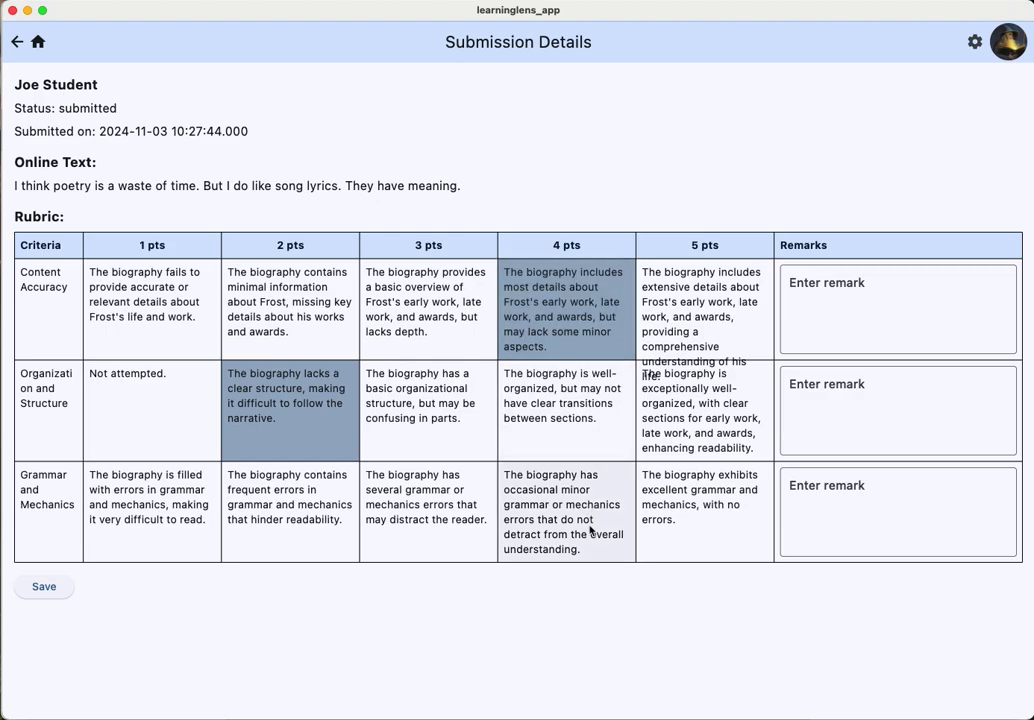
{"action": "left_click", "coordinate": [590, 545]}
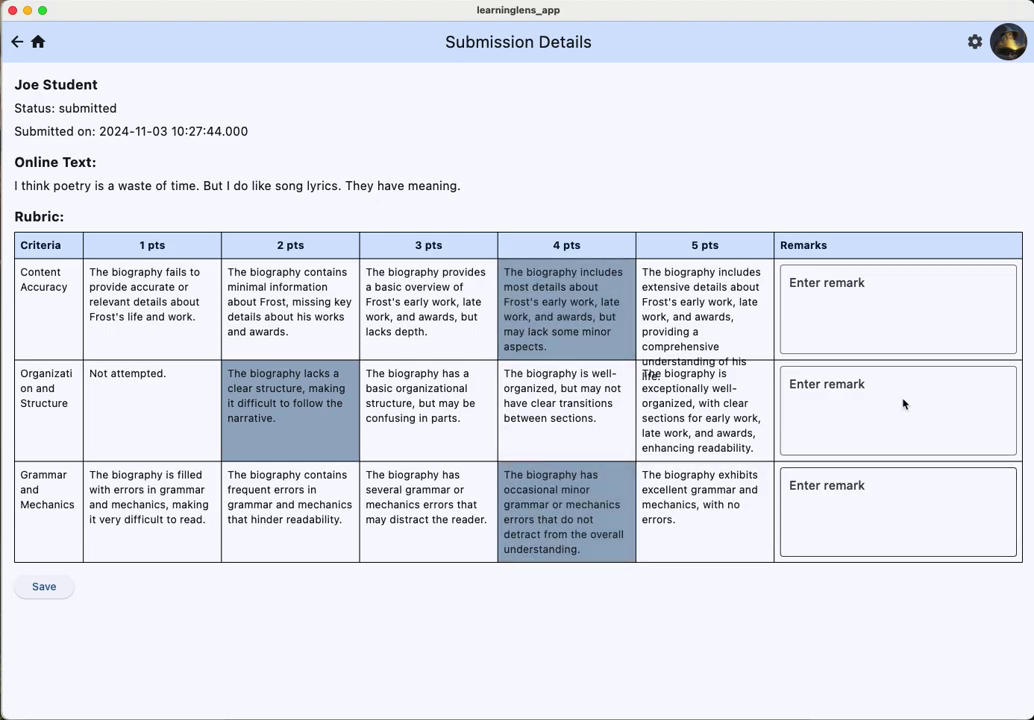
{"action": "left_click", "coordinate": [16, 41]}
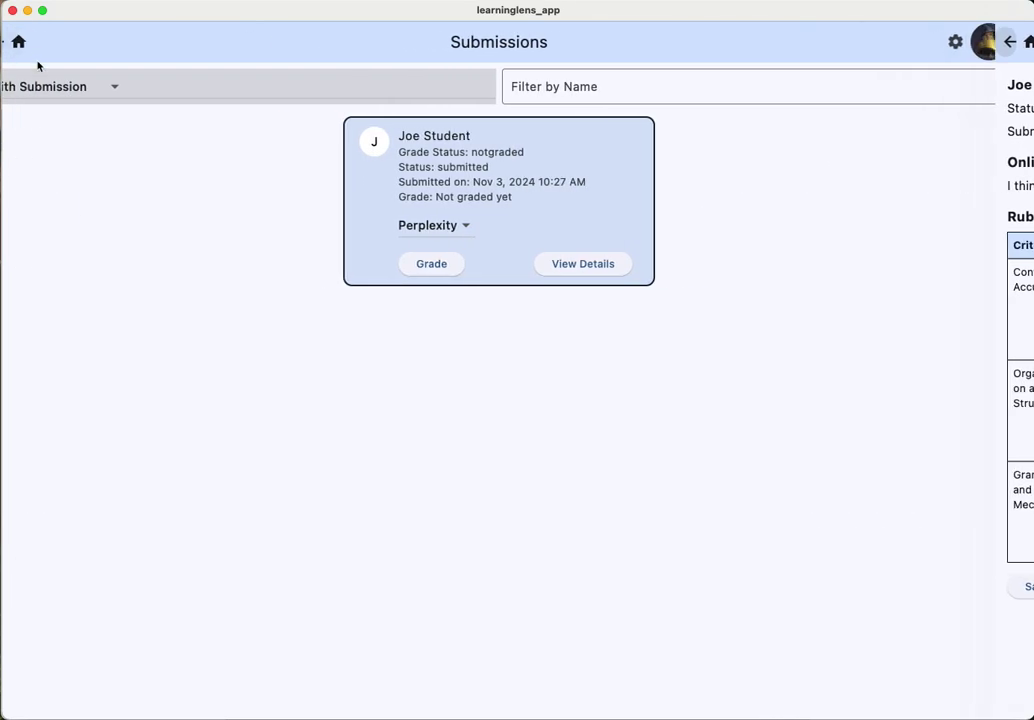
Step: Choose OpenAI as the grading model for the submitted essay and have it graded against the rubric
{"action": "left_click", "coordinate": [470, 236]}
{"action": "left_click", "coordinate": [455, 263]}
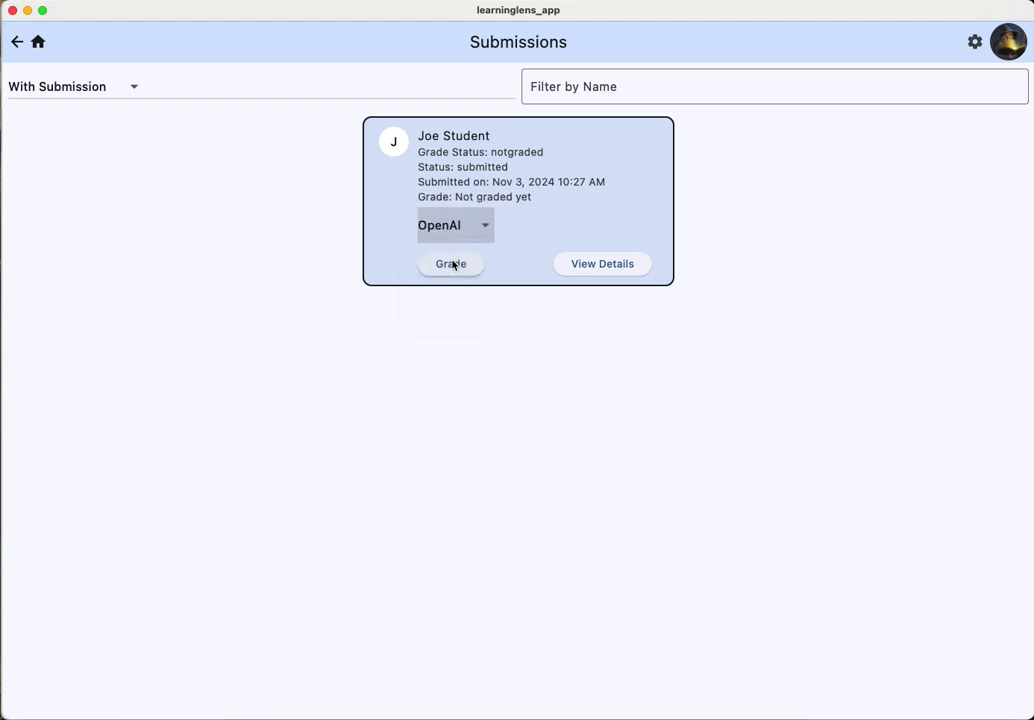
{"action": "left_click", "coordinate": [447, 266]}
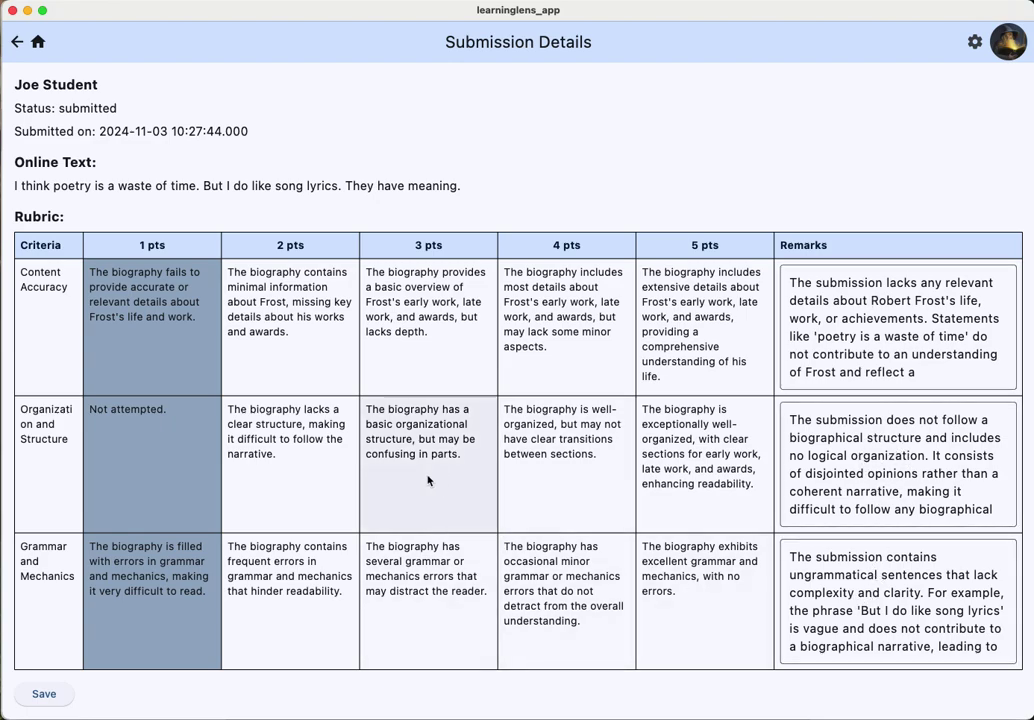
Step: Set Organization and Structure to 2 points, replace its remark with "I thought you did a little bit of this." and save the grading
{"action": "left_click", "coordinate": [295, 388]}
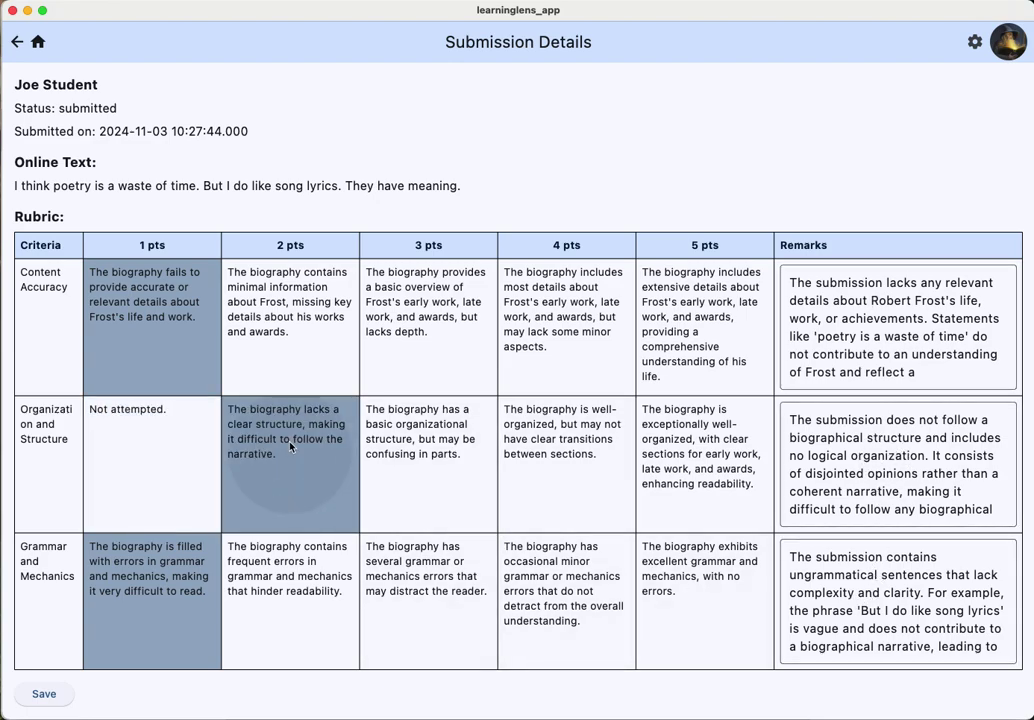
{"action": "left_click", "coordinate": [990, 485]}
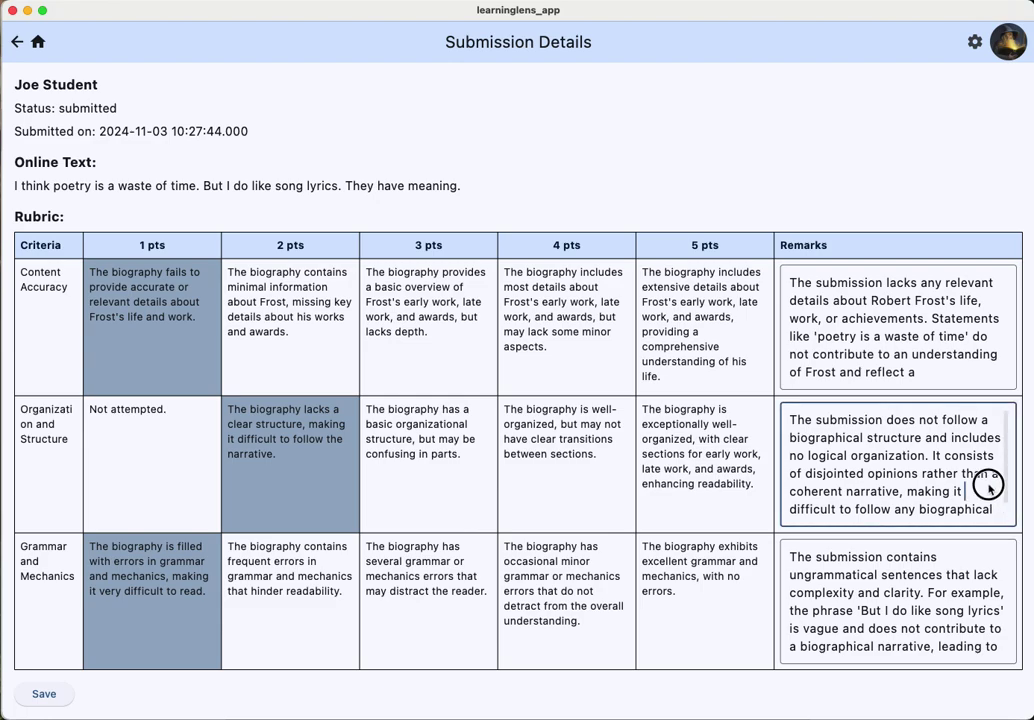
{"action": "scroll", "coordinate": [824, 425], "scroll_direction": "down", "scroll_amount": 1}
{"action": "left_click_drag", "start_coordinate": [850, 510], "coordinate": [782, 408]}
{"action": "key", "text": "BackSpace"}
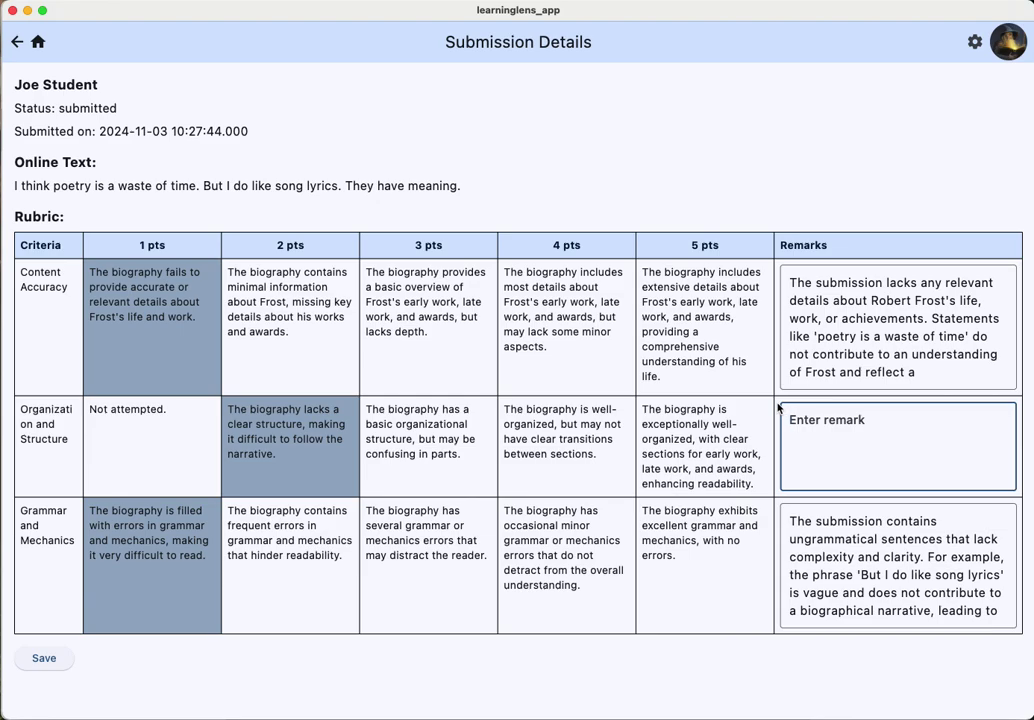
{"action": "type", "text": "I thought you did a little bit of this."}
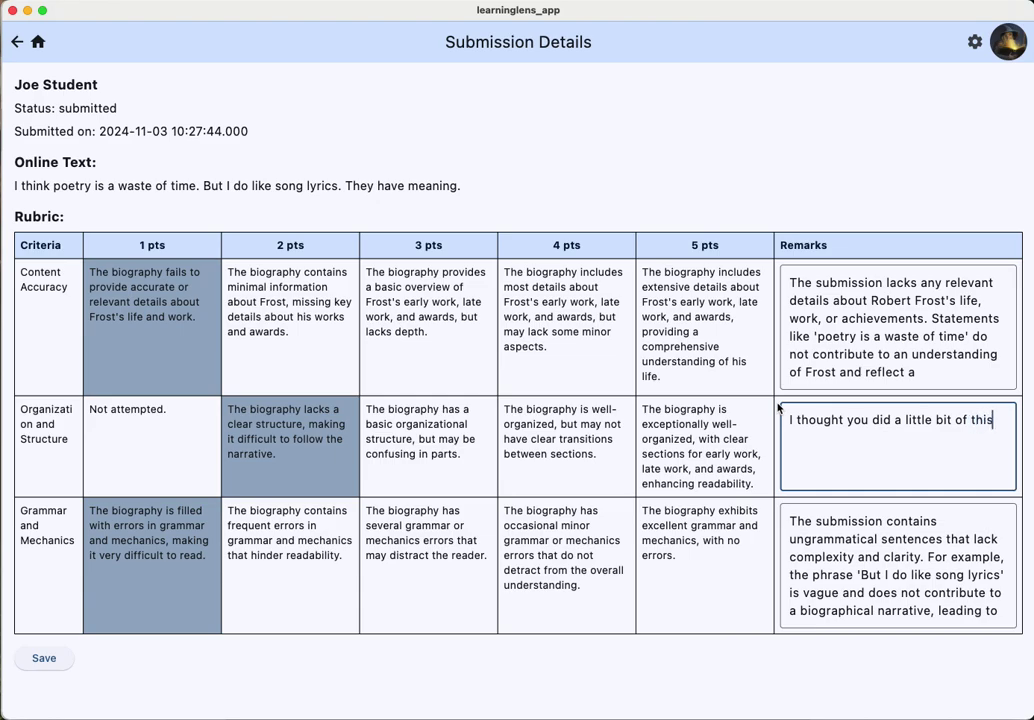
{"action": "left_click", "coordinate": [36, 667]}
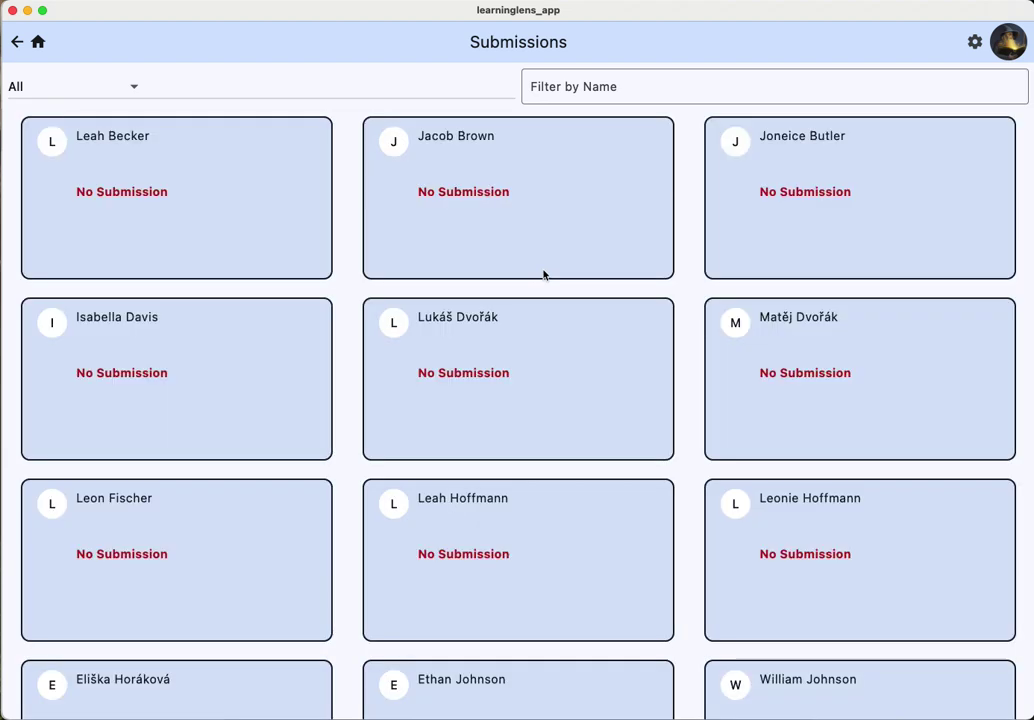
Step: Switch to Safari and reopen the Poet Bio assignment from Section 1 as the student
{"action": "key", "text": "super+Tab"}
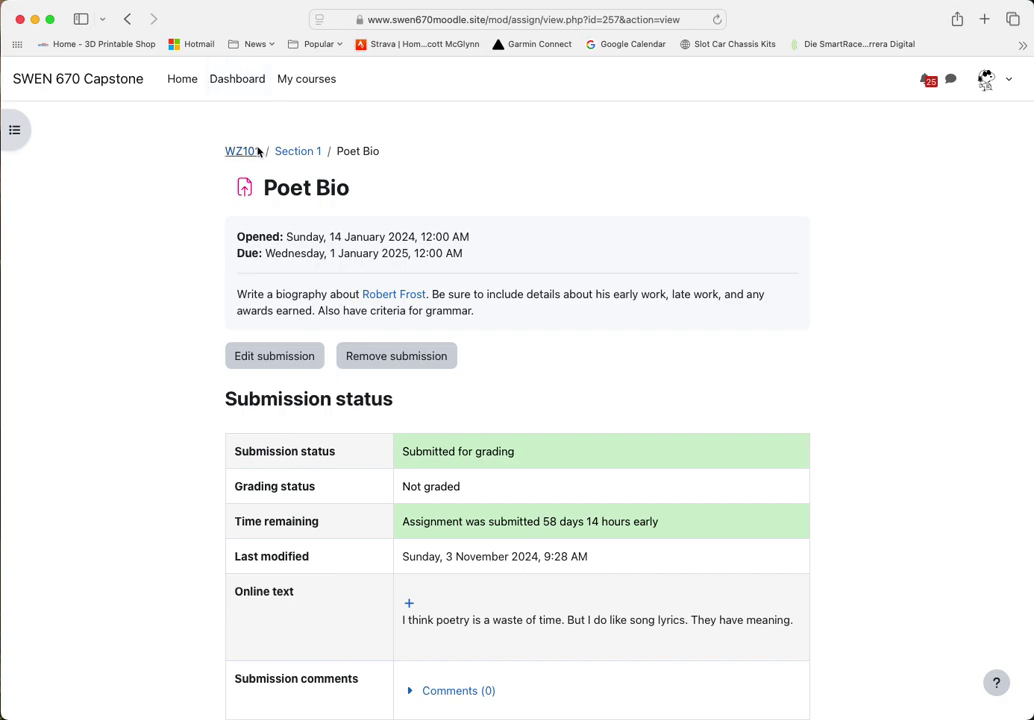
{"action": "left_click", "coordinate": [296, 152]}
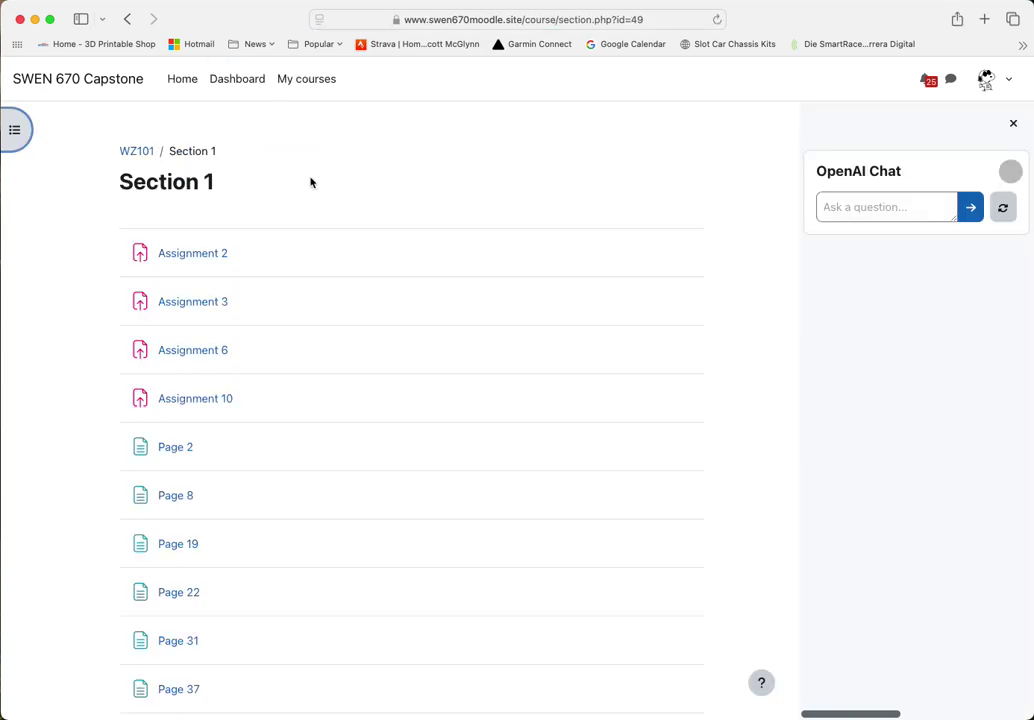
{"action": "scroll", "coordinate": [290, 380], "scroll_direction": "down", "scroll_amount": 8}
{"action": "left_click", "coordinate": [186, 640]}
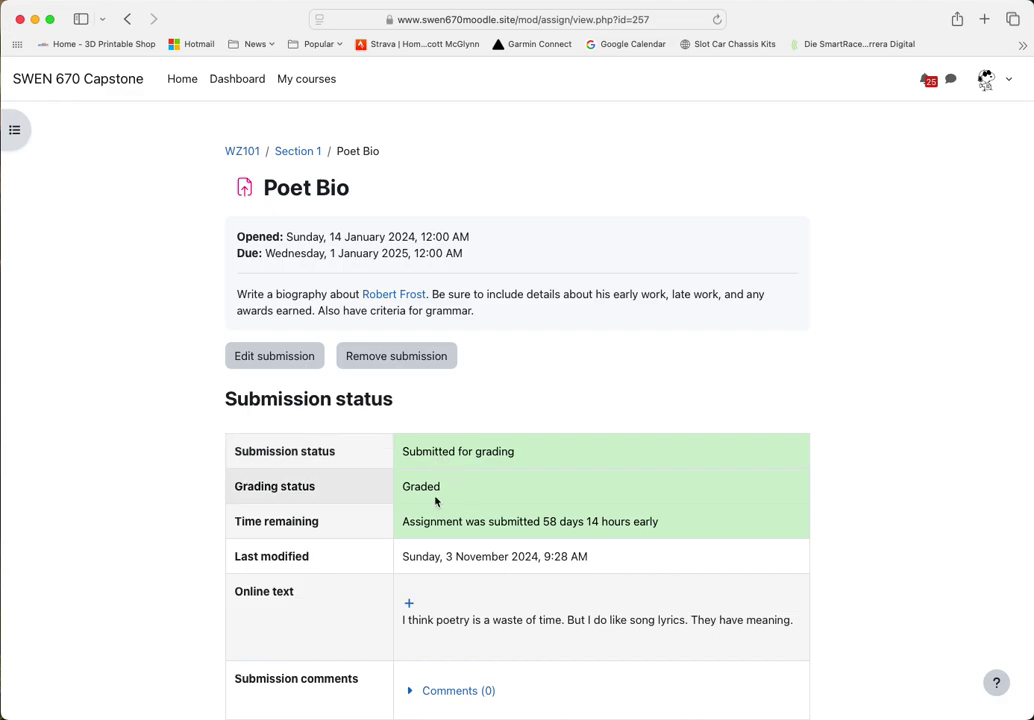
Step: Examine the grading criteria and the grade breakdown with its selected levels and remarks for each criterion
{"action": "scroll", "coordinate": [432, 503], "scroll_direction": "down", "scroll_amount": 10}
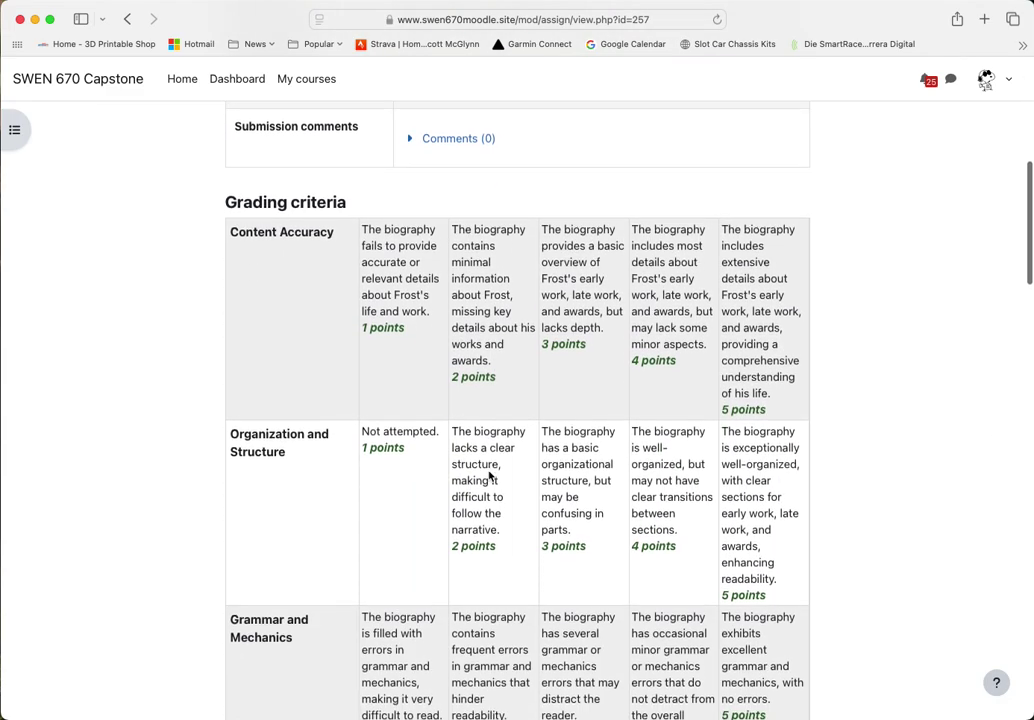
{"action": "scroll", "coordinate": [489, 475], "scroll_direction": "down", "scroll_amount": 15}
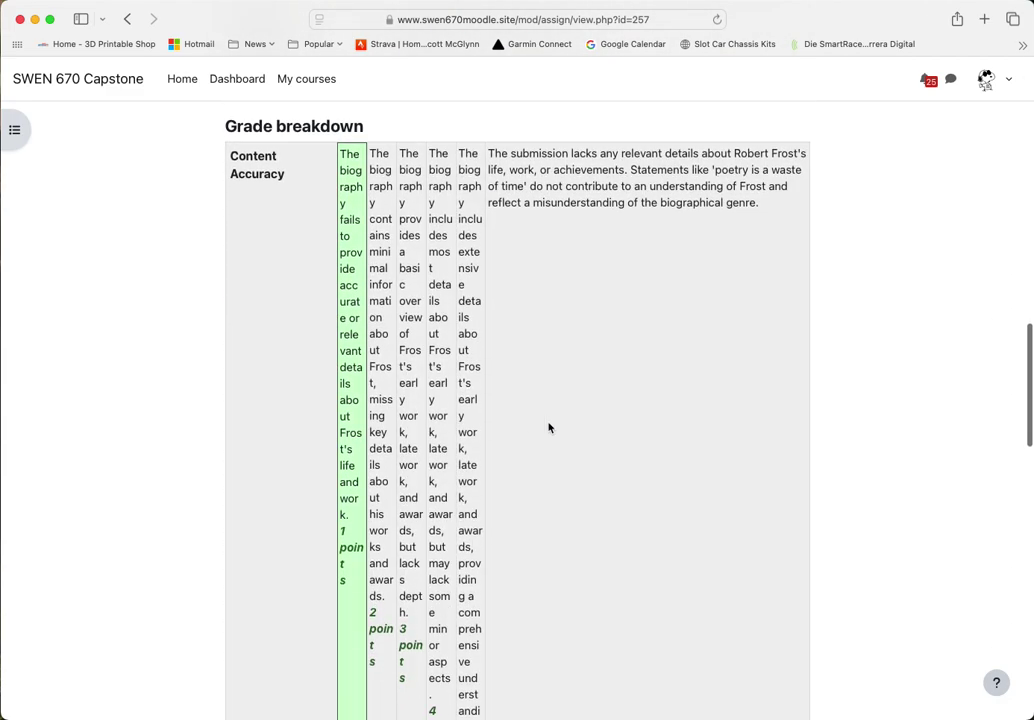
{"action": "scroll", "coordinate": [477, 406], "scroll_direction": "down", "scroll_amount": 10}
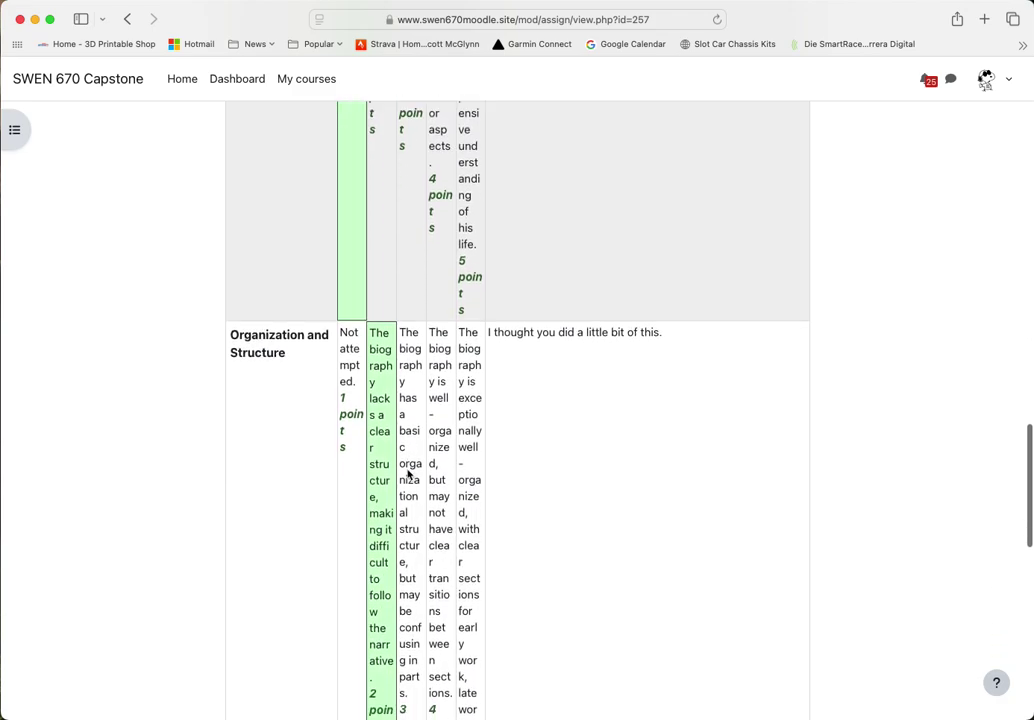
{"action": "scroll", "coordinate": [510, 350], "scroll_direction": "down", "scroll_amount": 1}
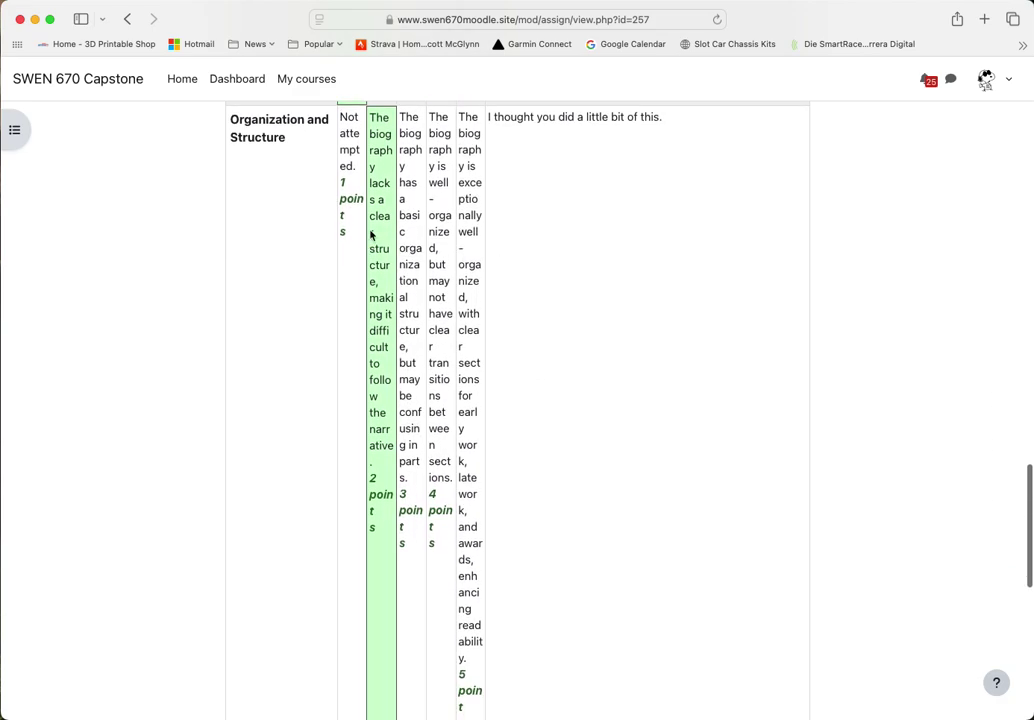
{"action": "scroll", "coordinate": [559, 256], "scroll_direction": "down", "scroll_amount": 10}
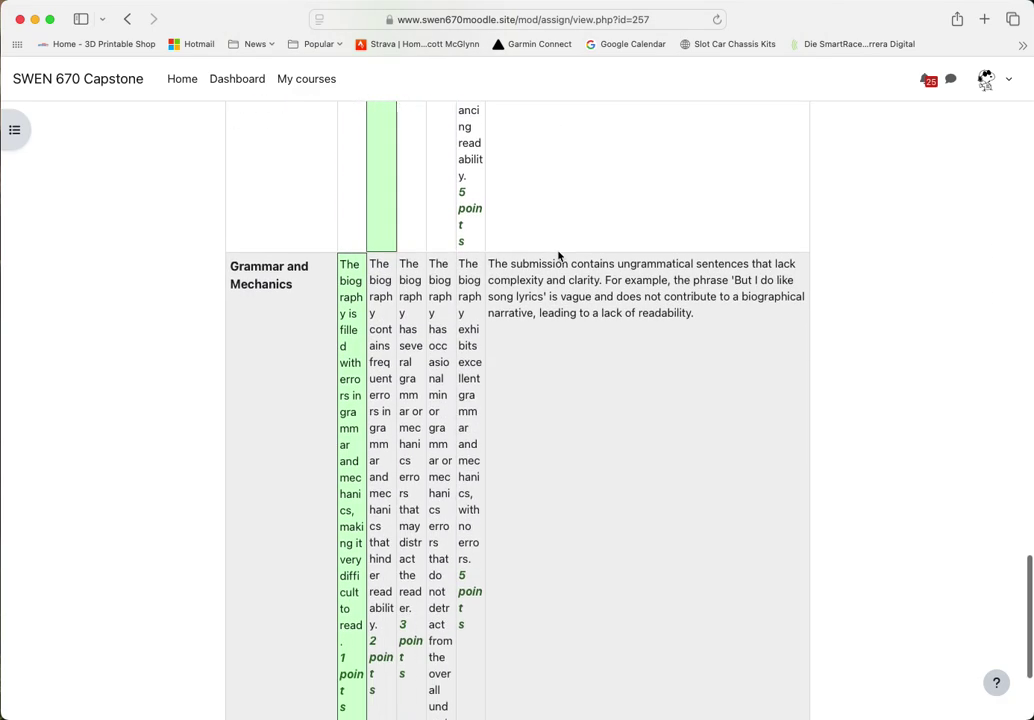
{"action": "scroll", "coordinate": [559, 256], "scroll_direction": "up", "scroll_amount": 6}
{"action": "scroll", "coordinate": [559, 256], "scroll_direction": "up", "scroll_amount": 15}
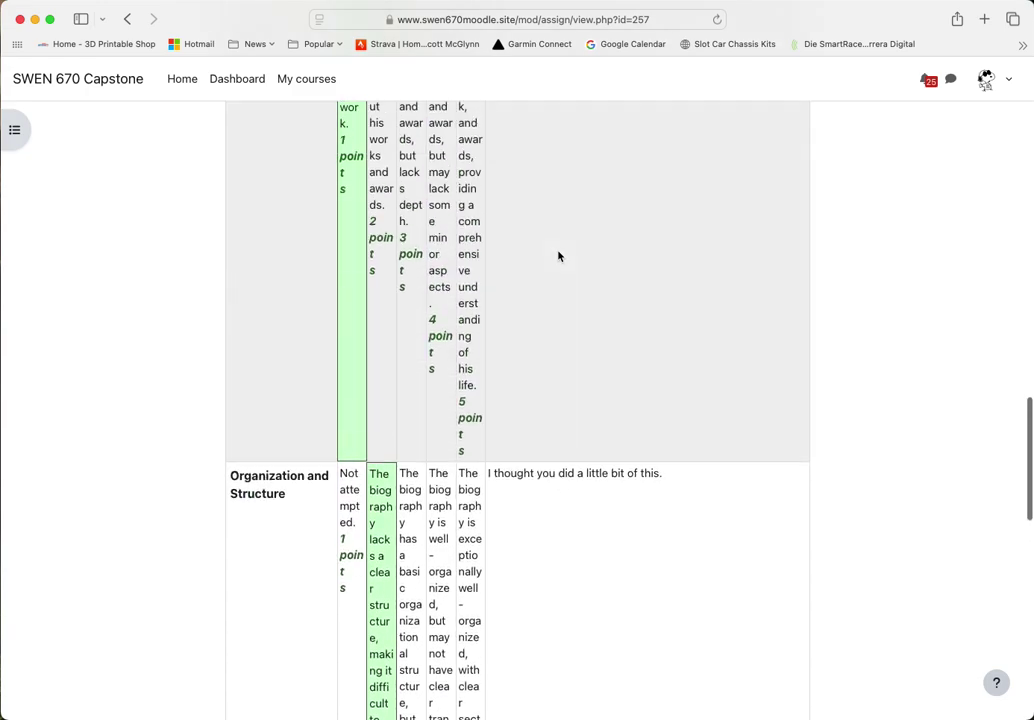
{"action": "scroll", "coordinate": [559, 256], "scroll_direction": "up", "scroll_amount": 1}
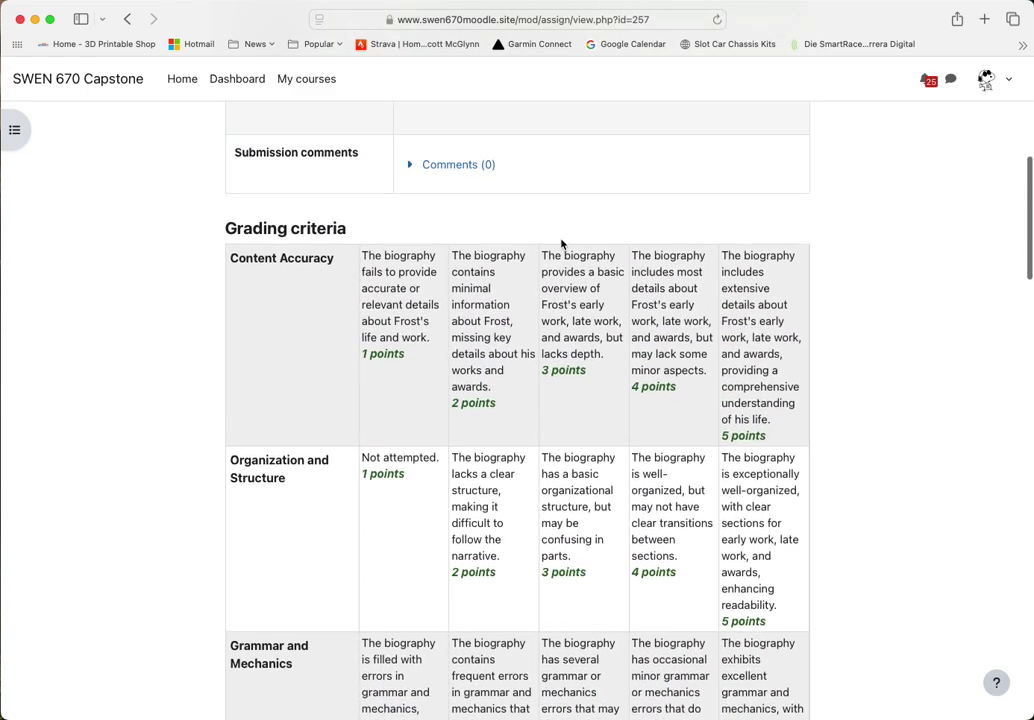
Step: Switch back to Learning Lens and return to the Teacher Dashboard
{"action": "key", "text": "super+Tab"}
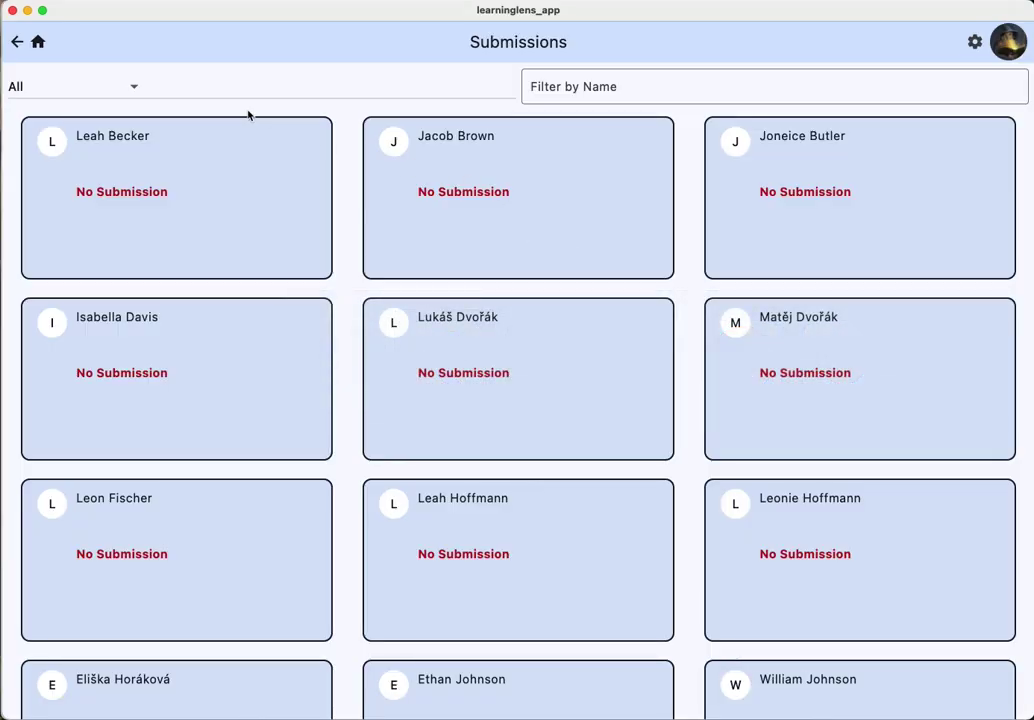
{"action": "left_click", "coordinate": [38, 42]}
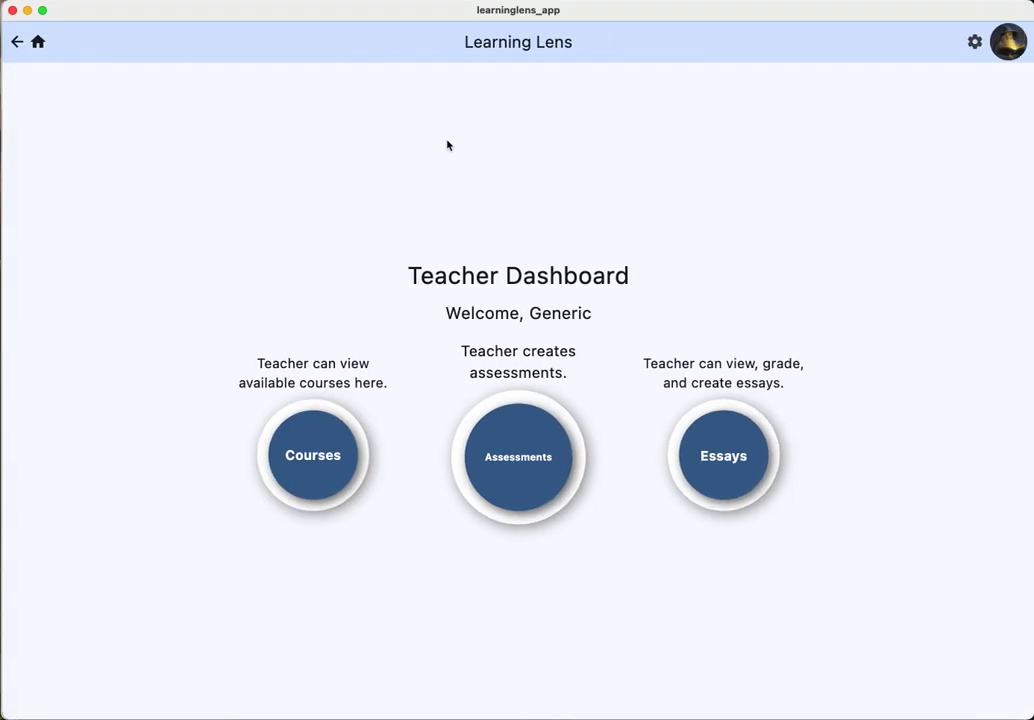